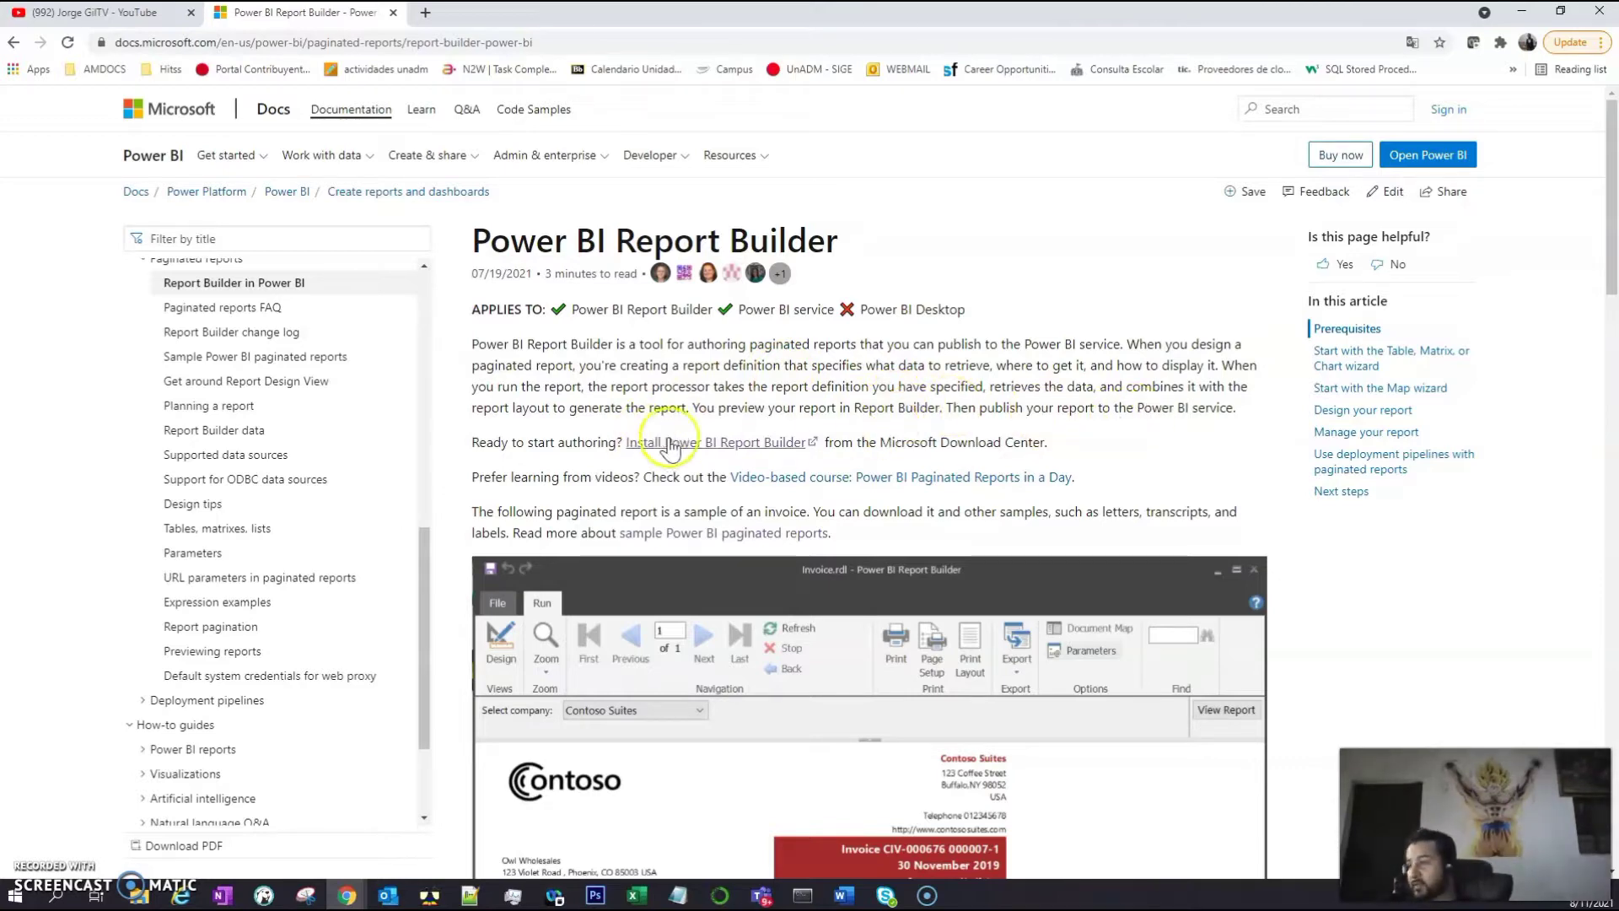
# Examine the Power BI Report Builder article's introduction and its sample invoice report
pyautogui.scroll(-3, 983, 477)
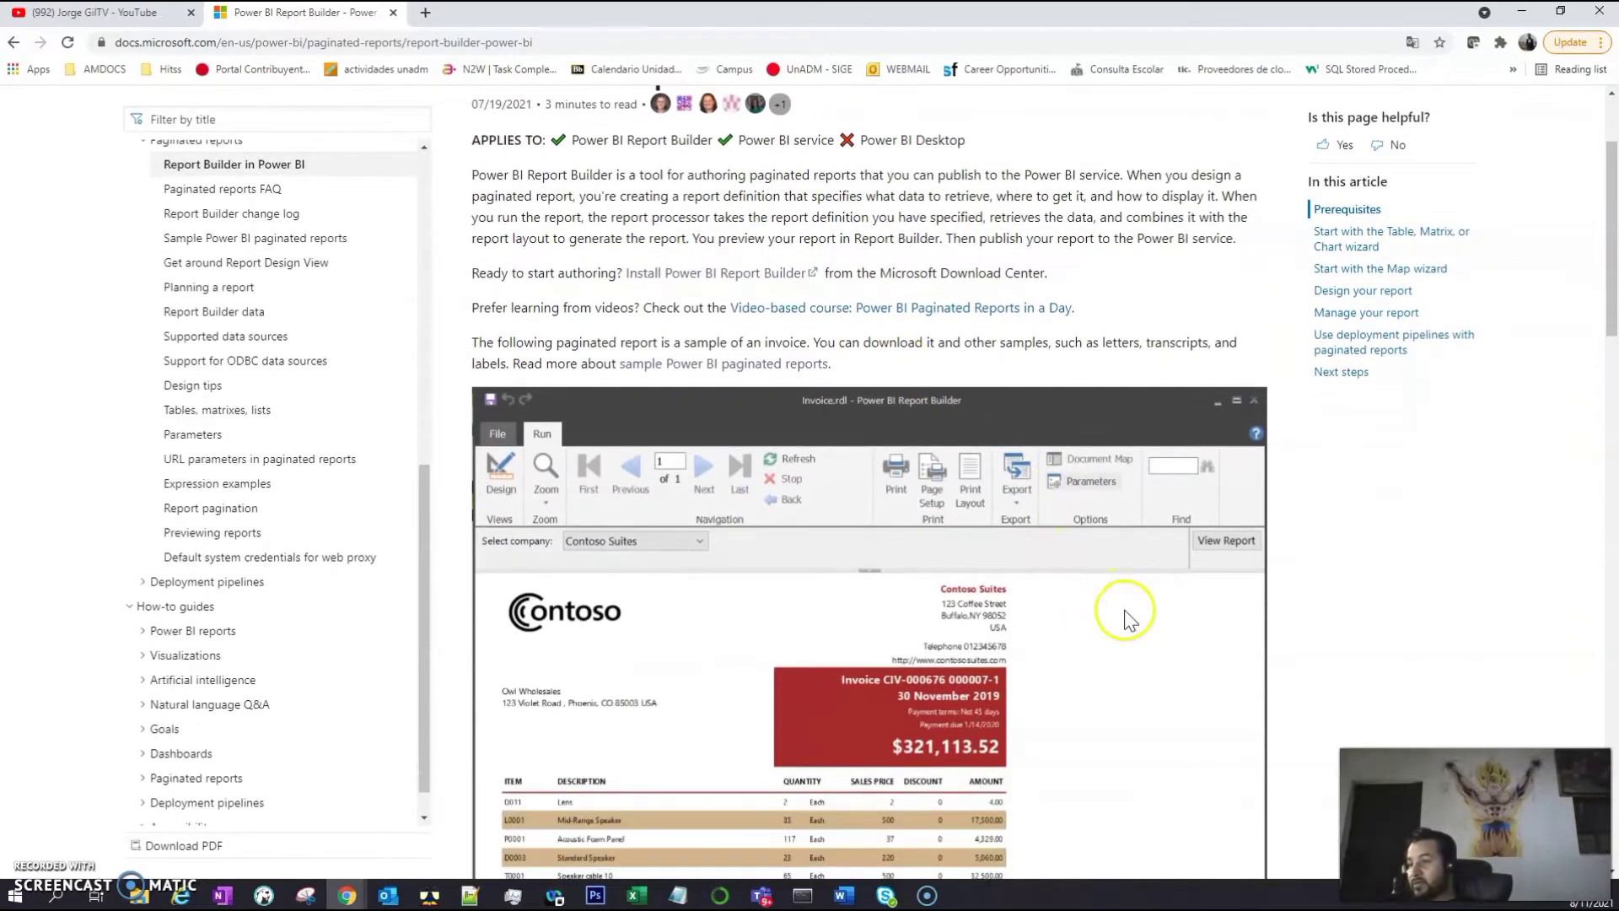
pyautogui.scroll(-1, 776, 452)
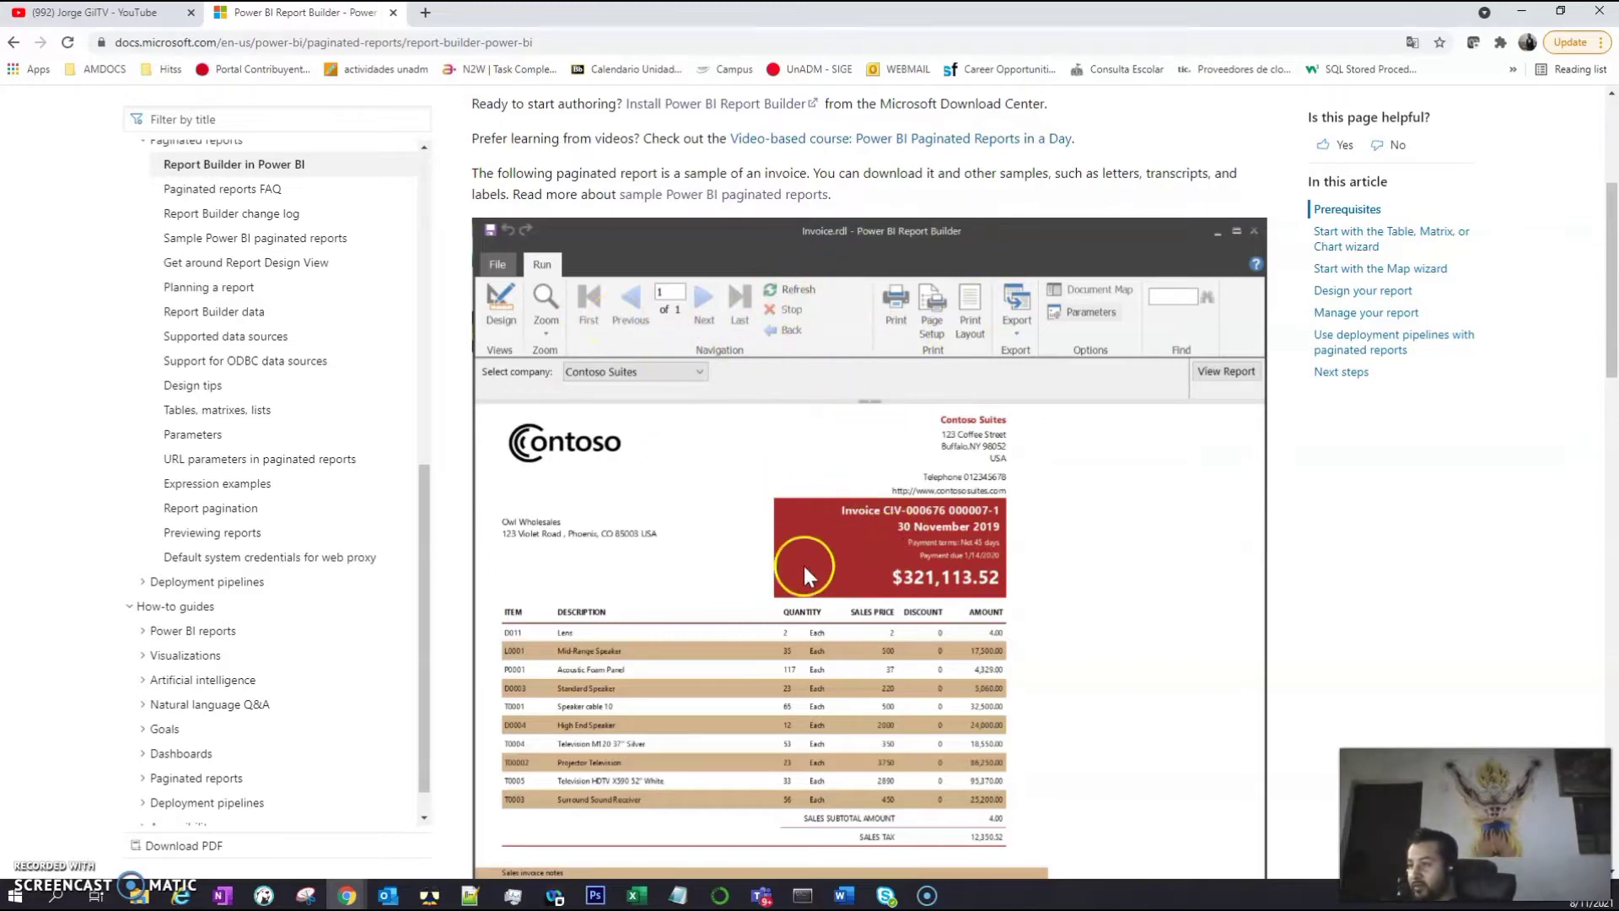
pyautogui.scroll(-3, 868, 554)
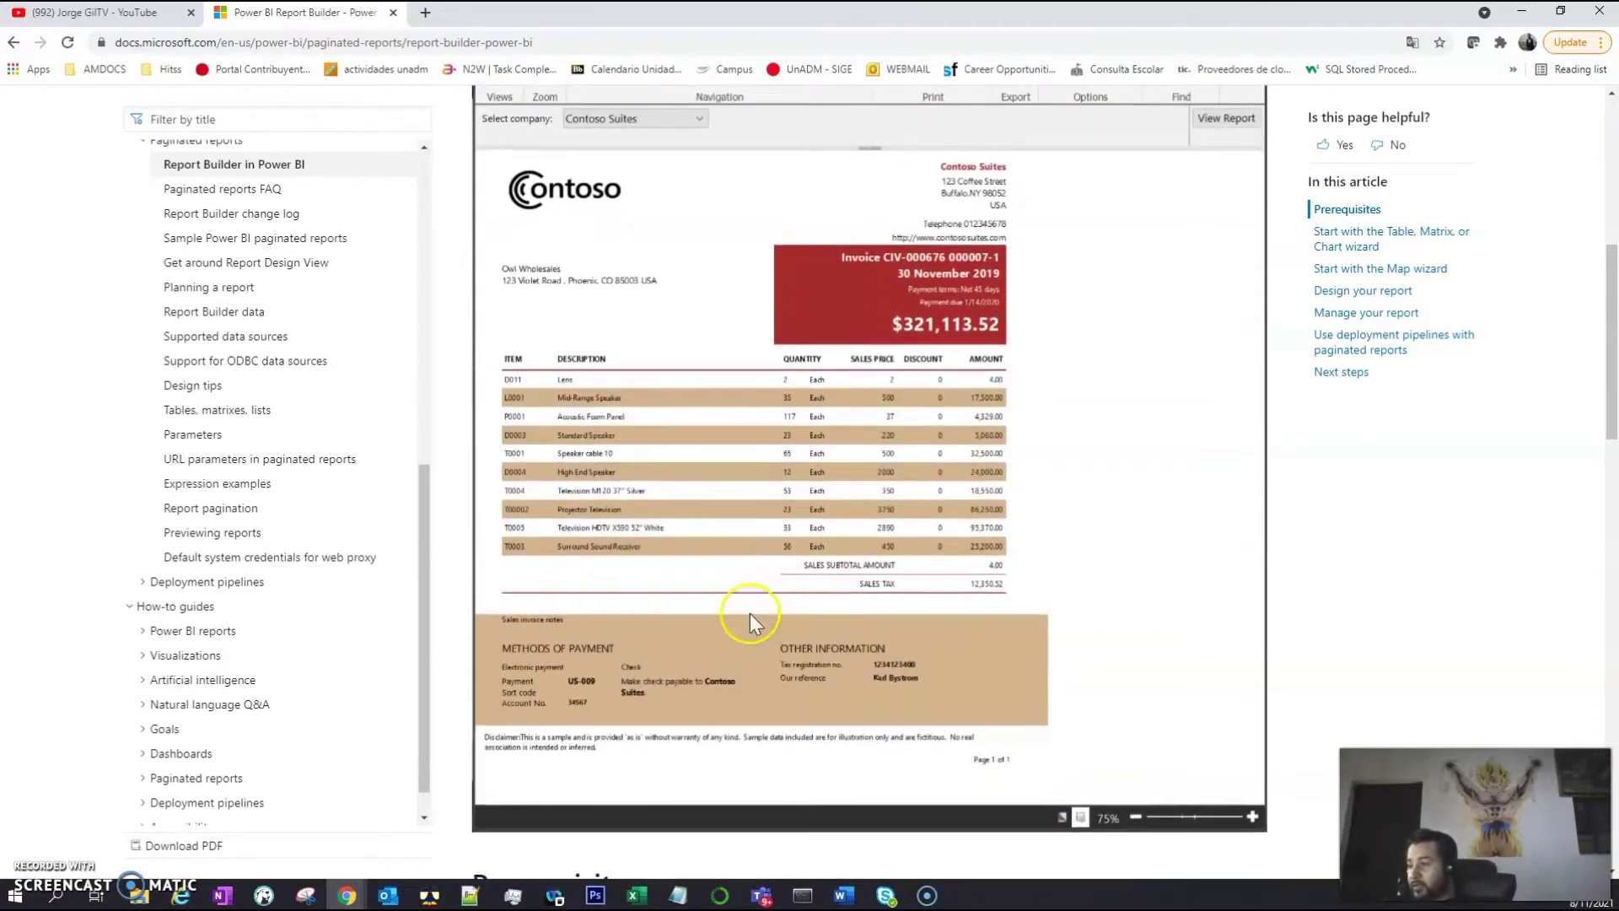
pyautogui.scroll(2, 751, 614)
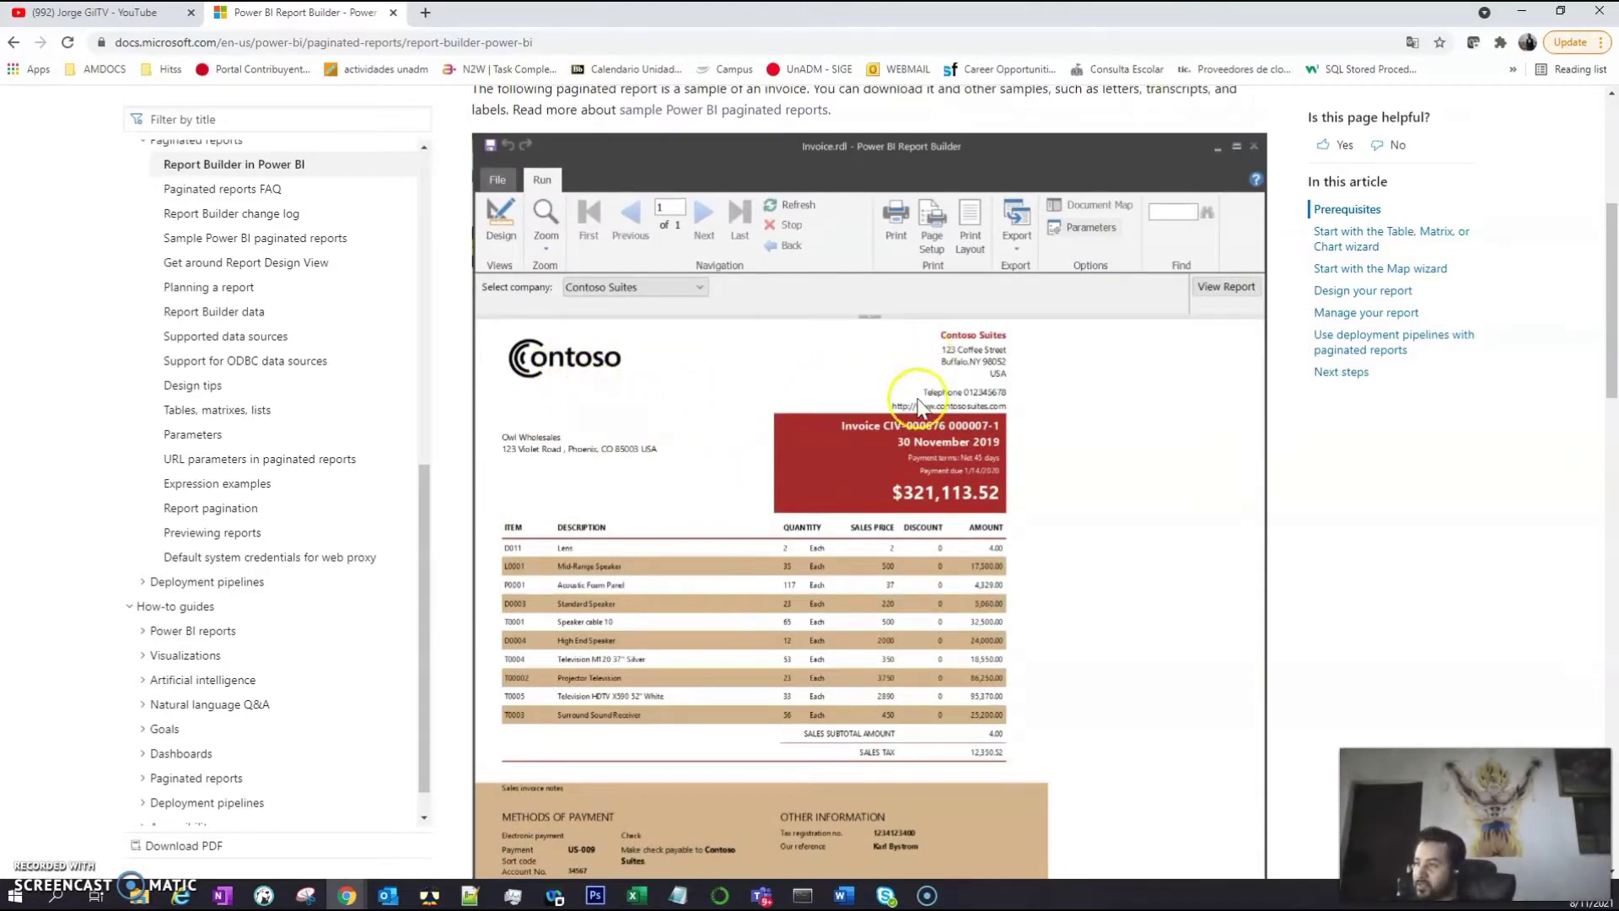
pyautogui.scroll(2, 881, 549)
pyautogui.scroll(2, 880, 548)
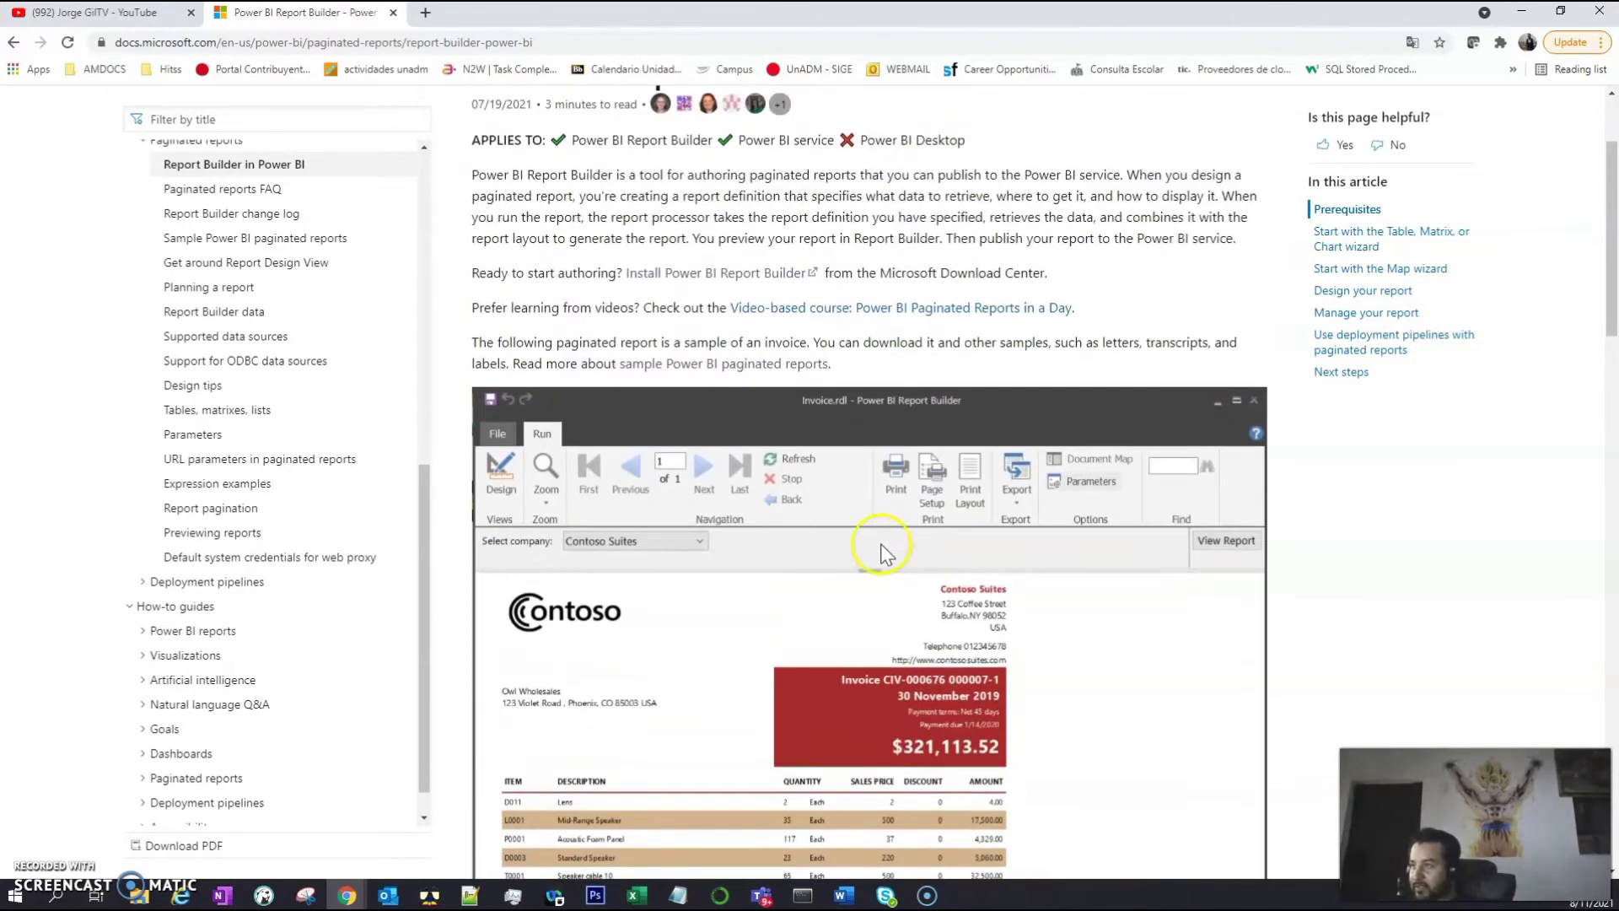
pyautogui.scroll(-6, 877, 548)
pyautogui.scroll(-3, 791, 476)
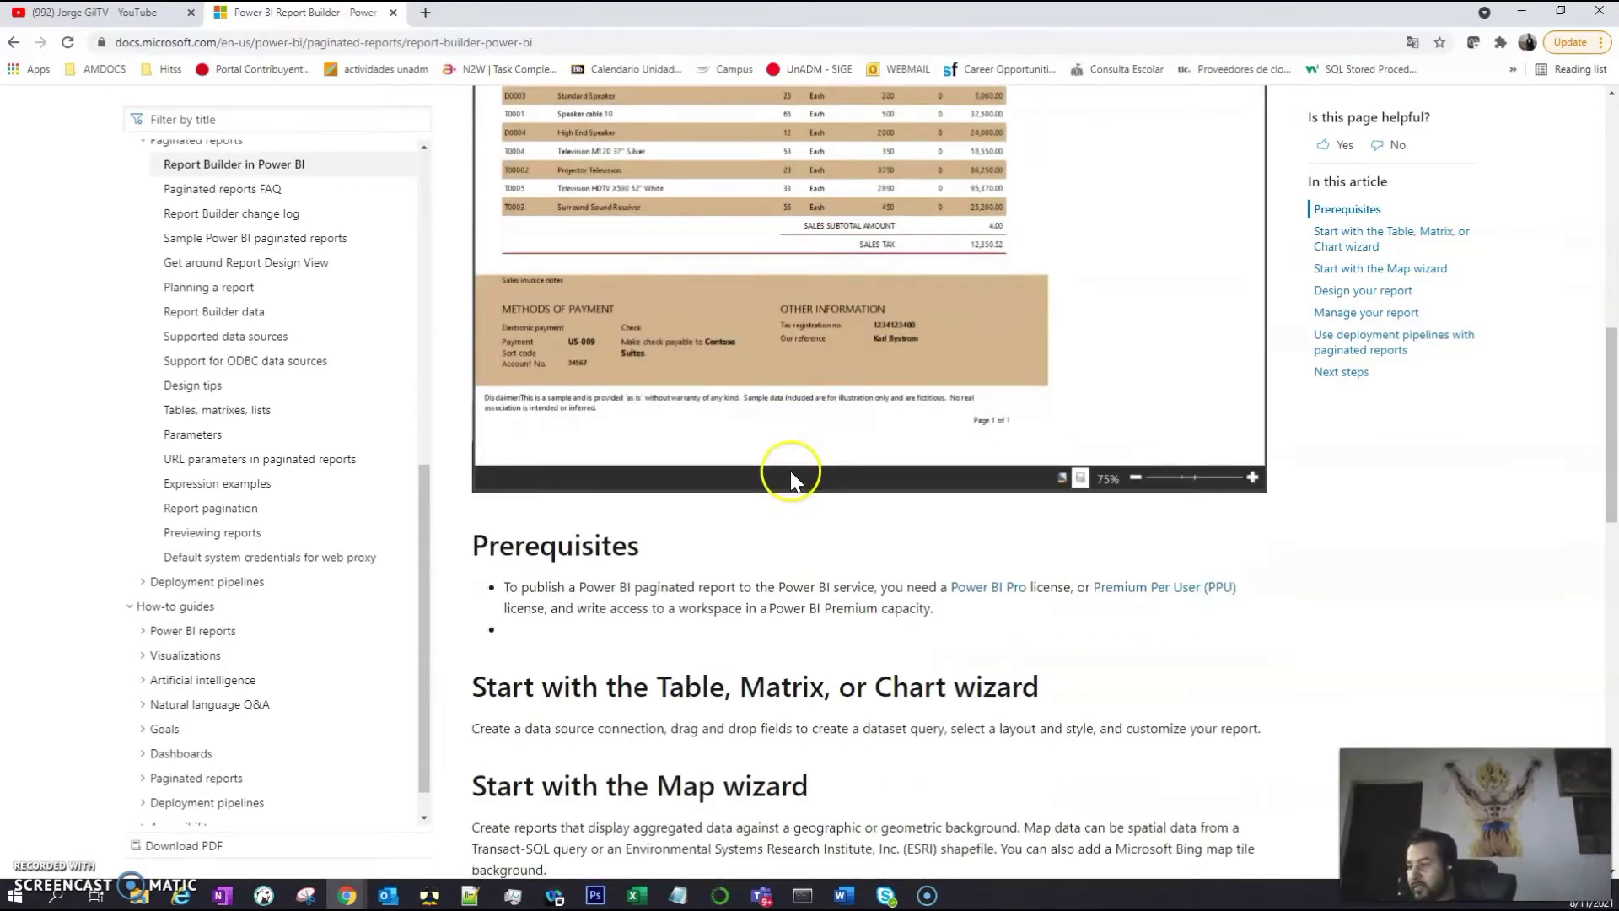
pyautogui.scroll(1, 1016, 434)
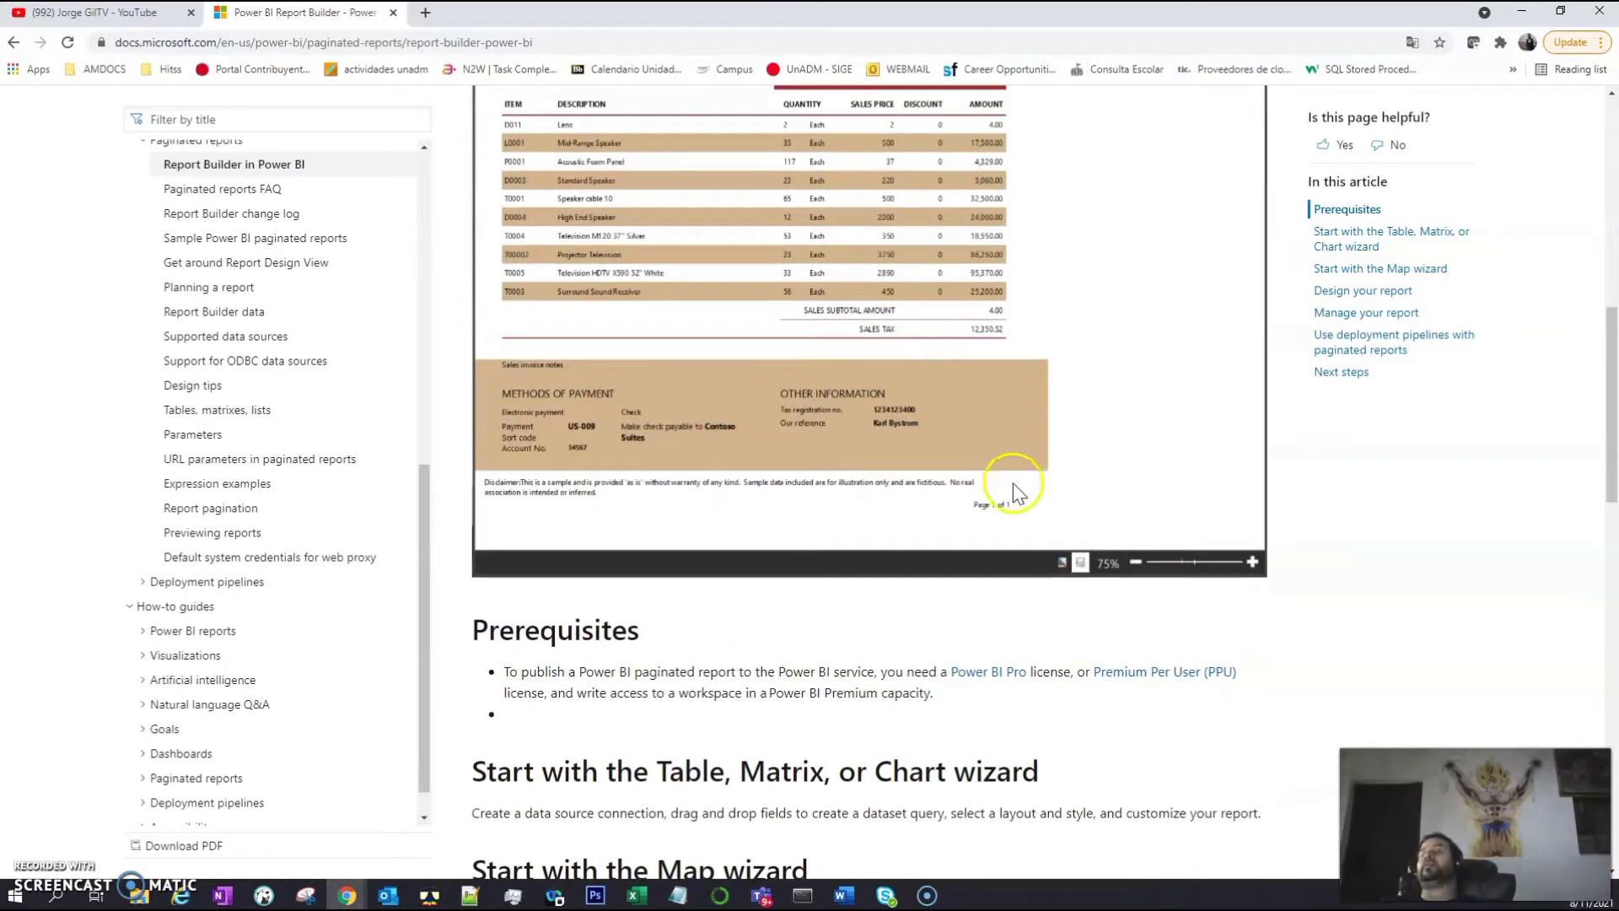
# Read the article's sections on prerequisites, wizards, report design, report management and deployment pipelines
pyautogui.scroll(-1, 736, 539)
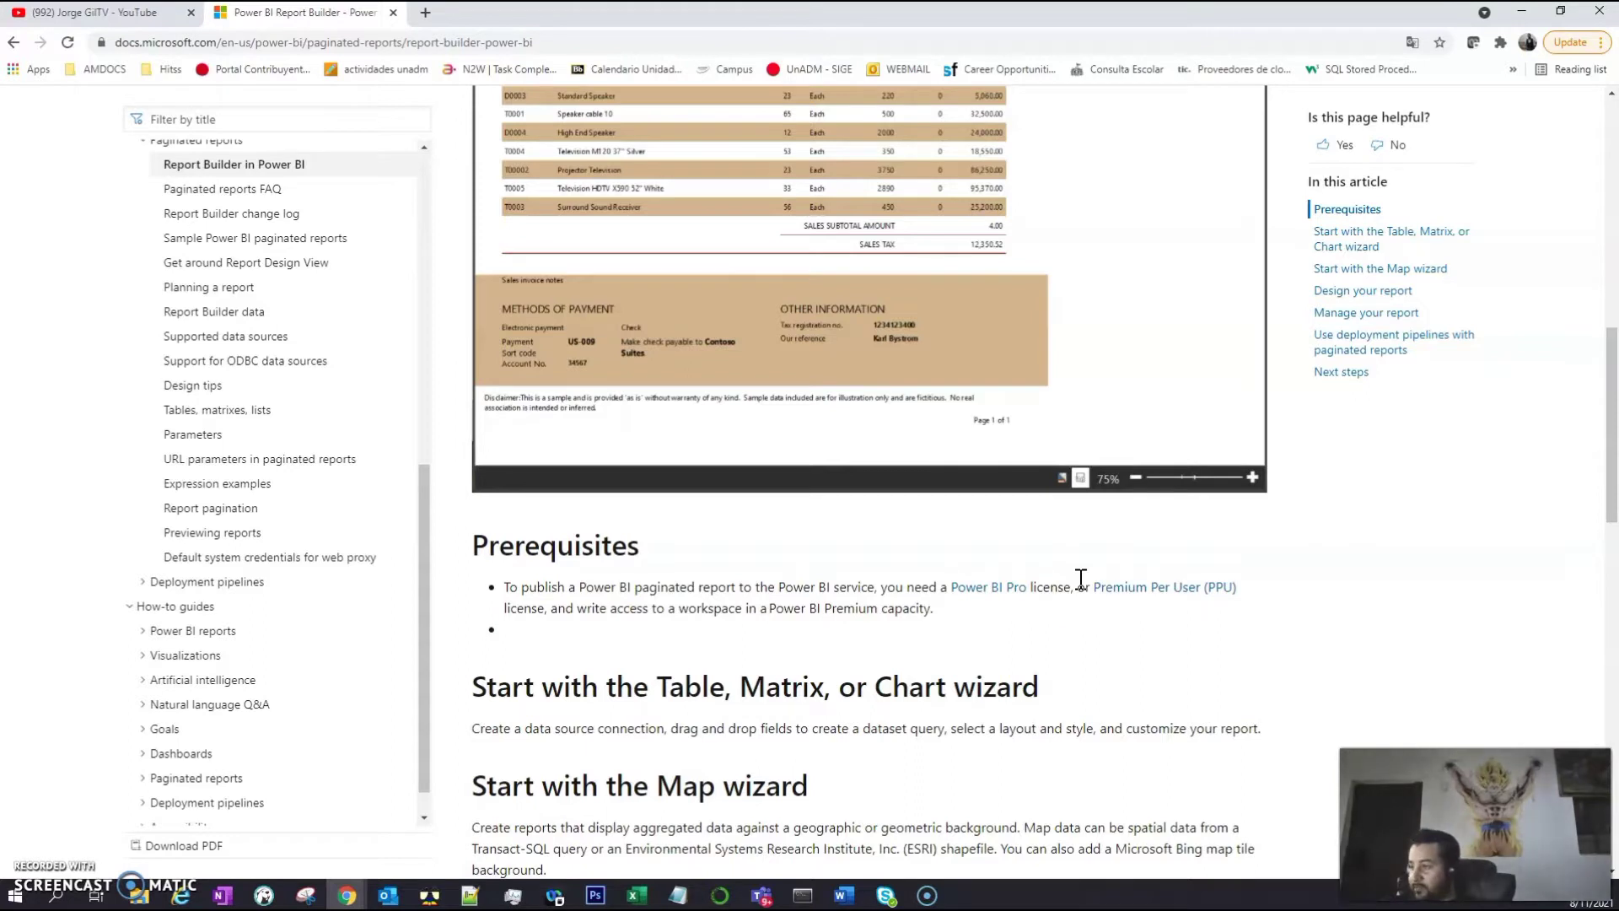
pyautogui.scroll(-1, 726, 658)
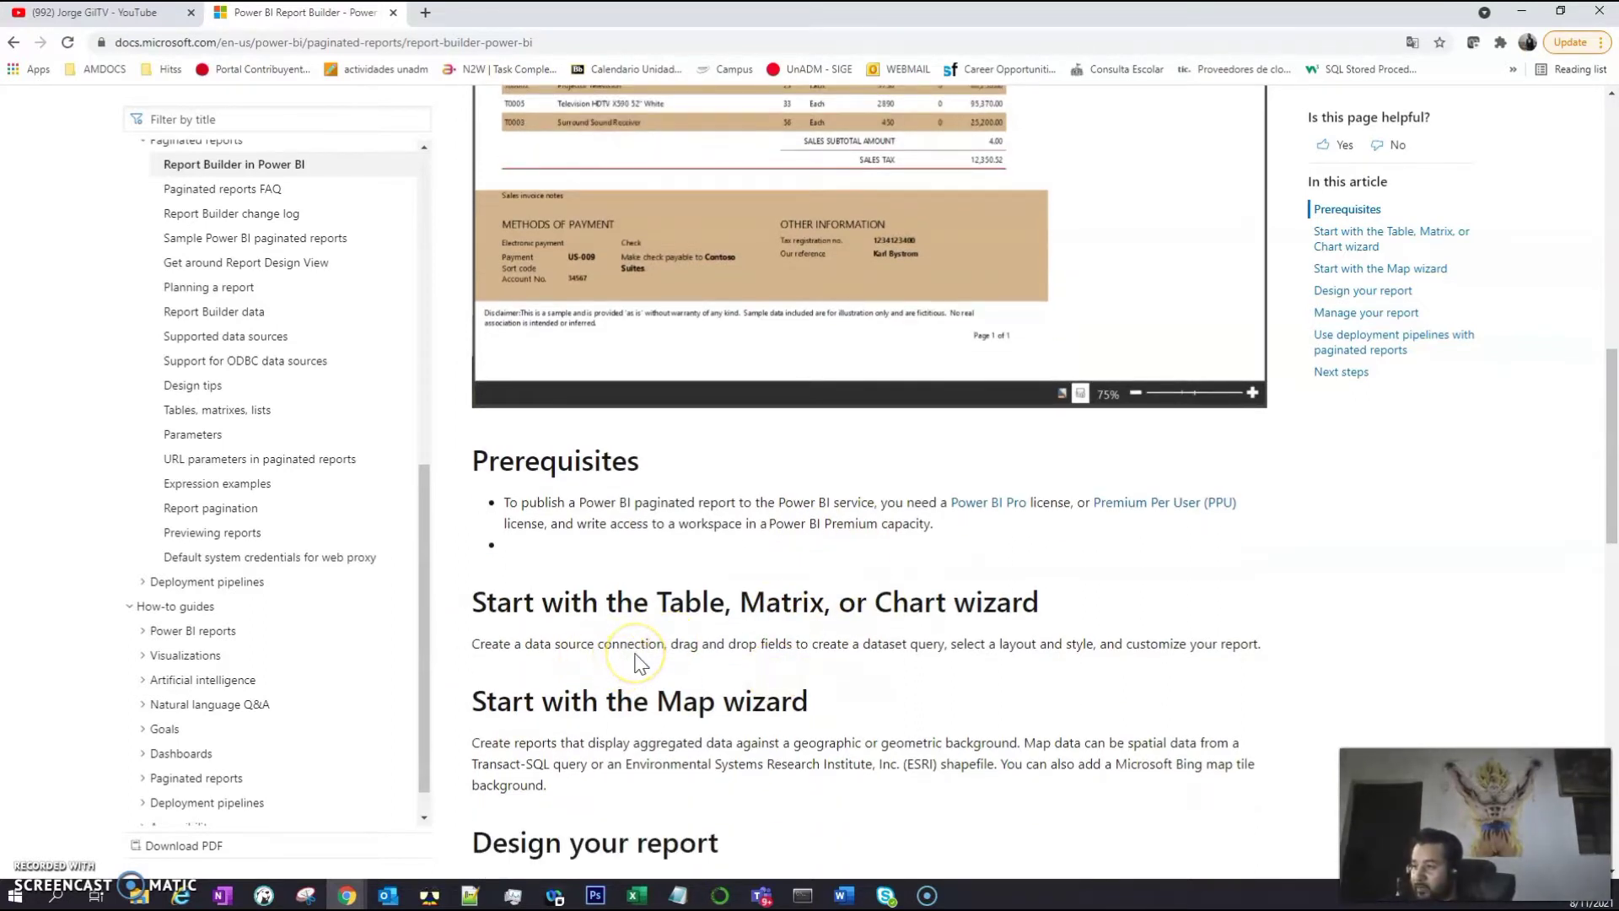
pyautogui.scroll(-2, 638, 664)
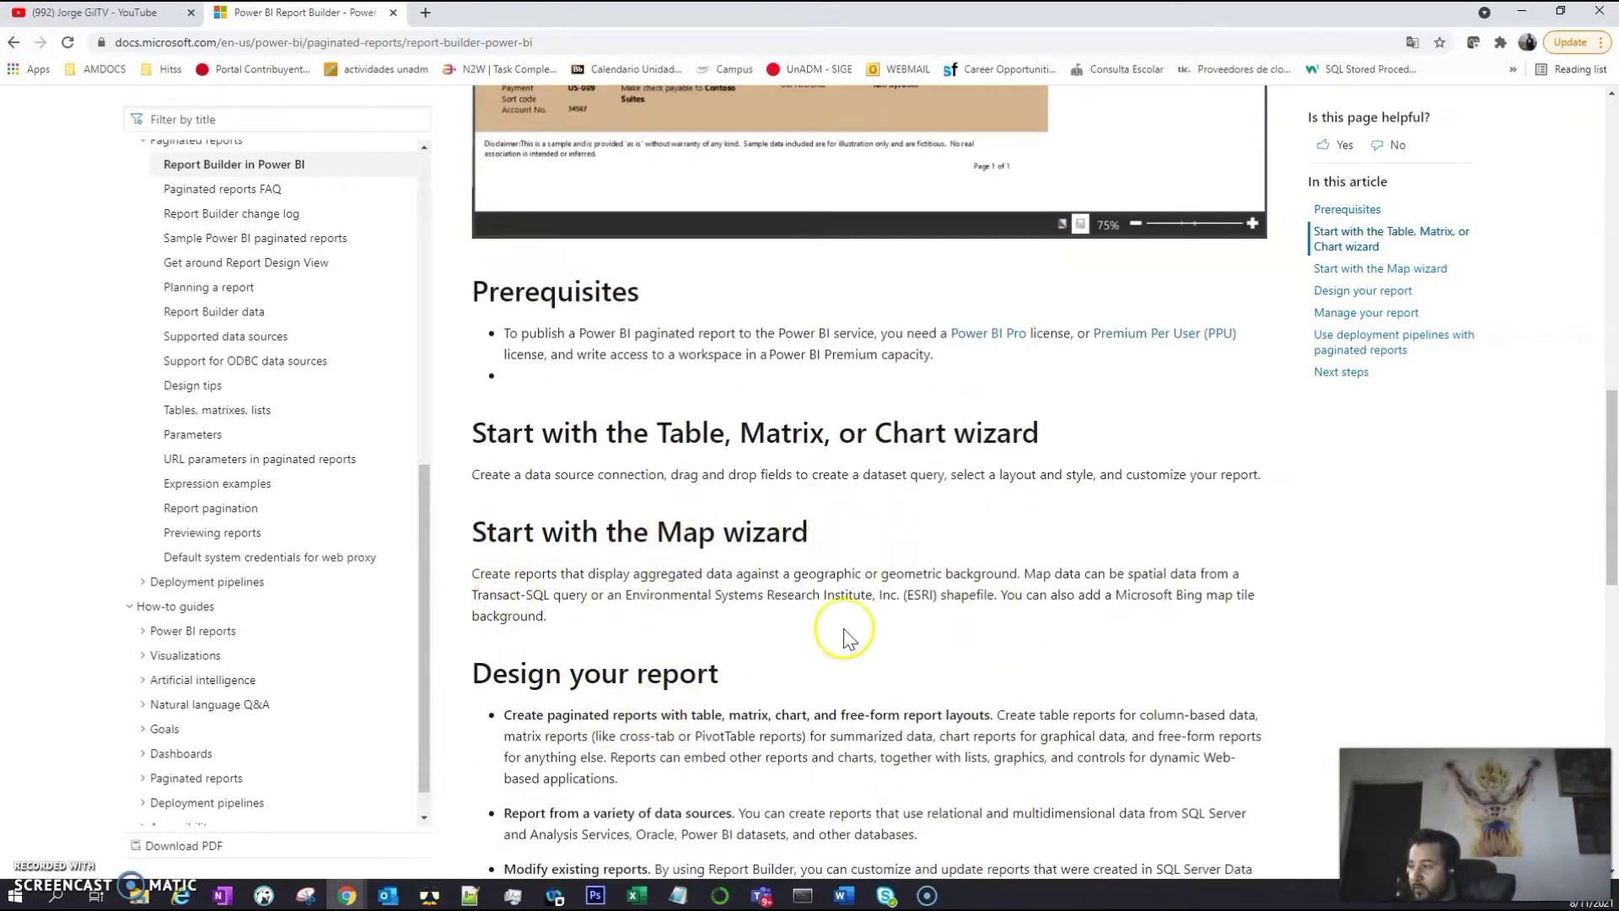
pyautogui.scroll(-1, 725, 675)
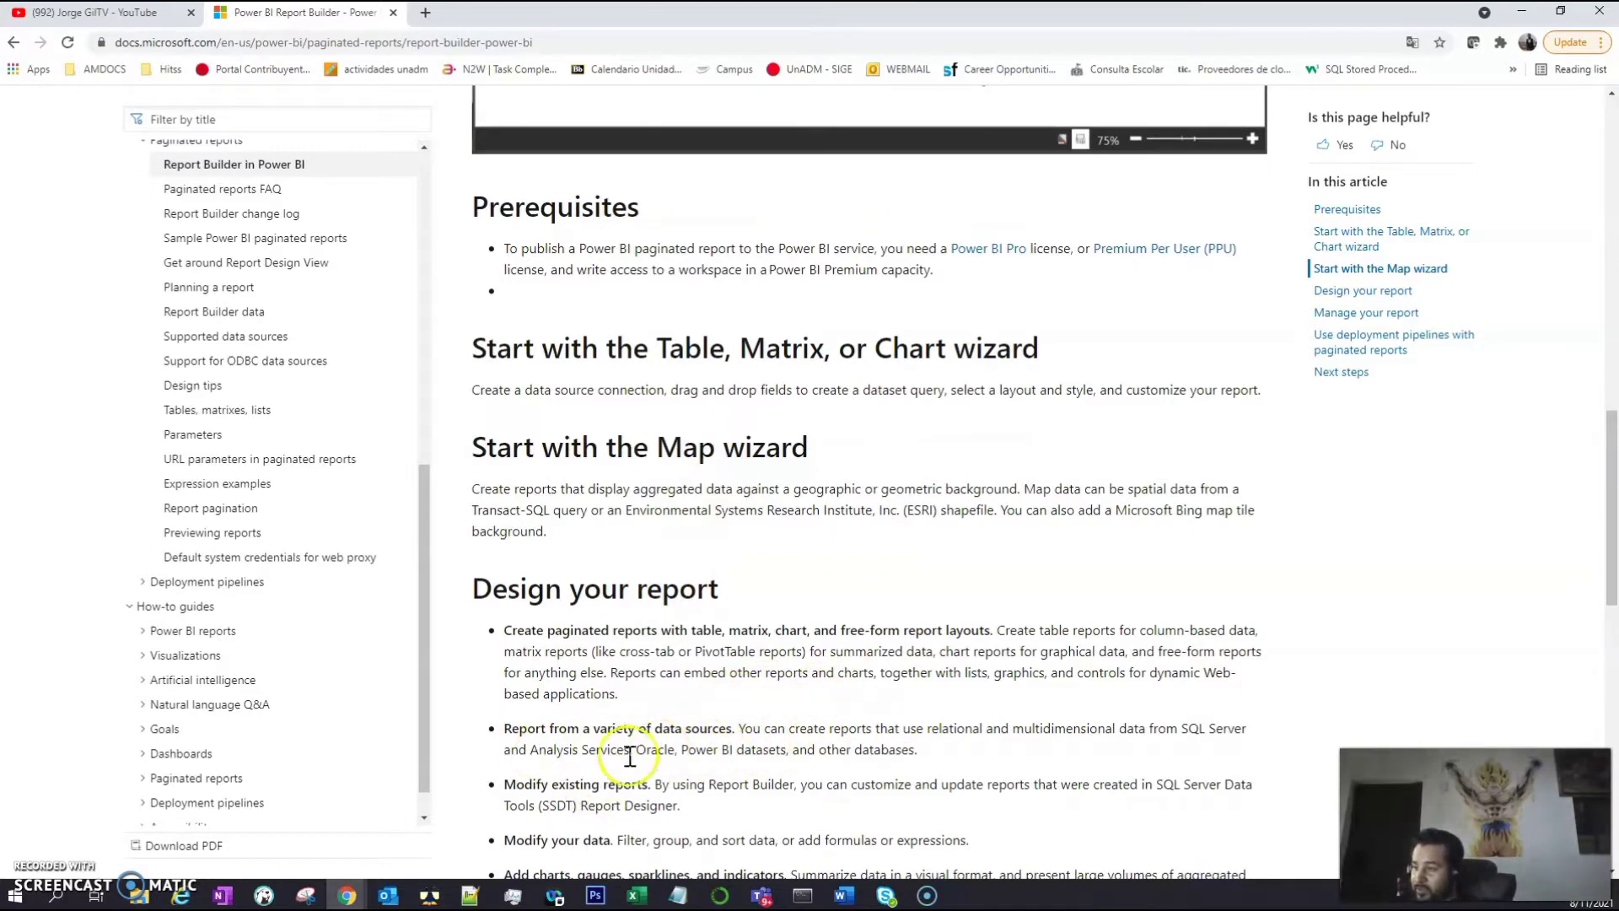
pyautogui.scroll(-8, 699, 784)
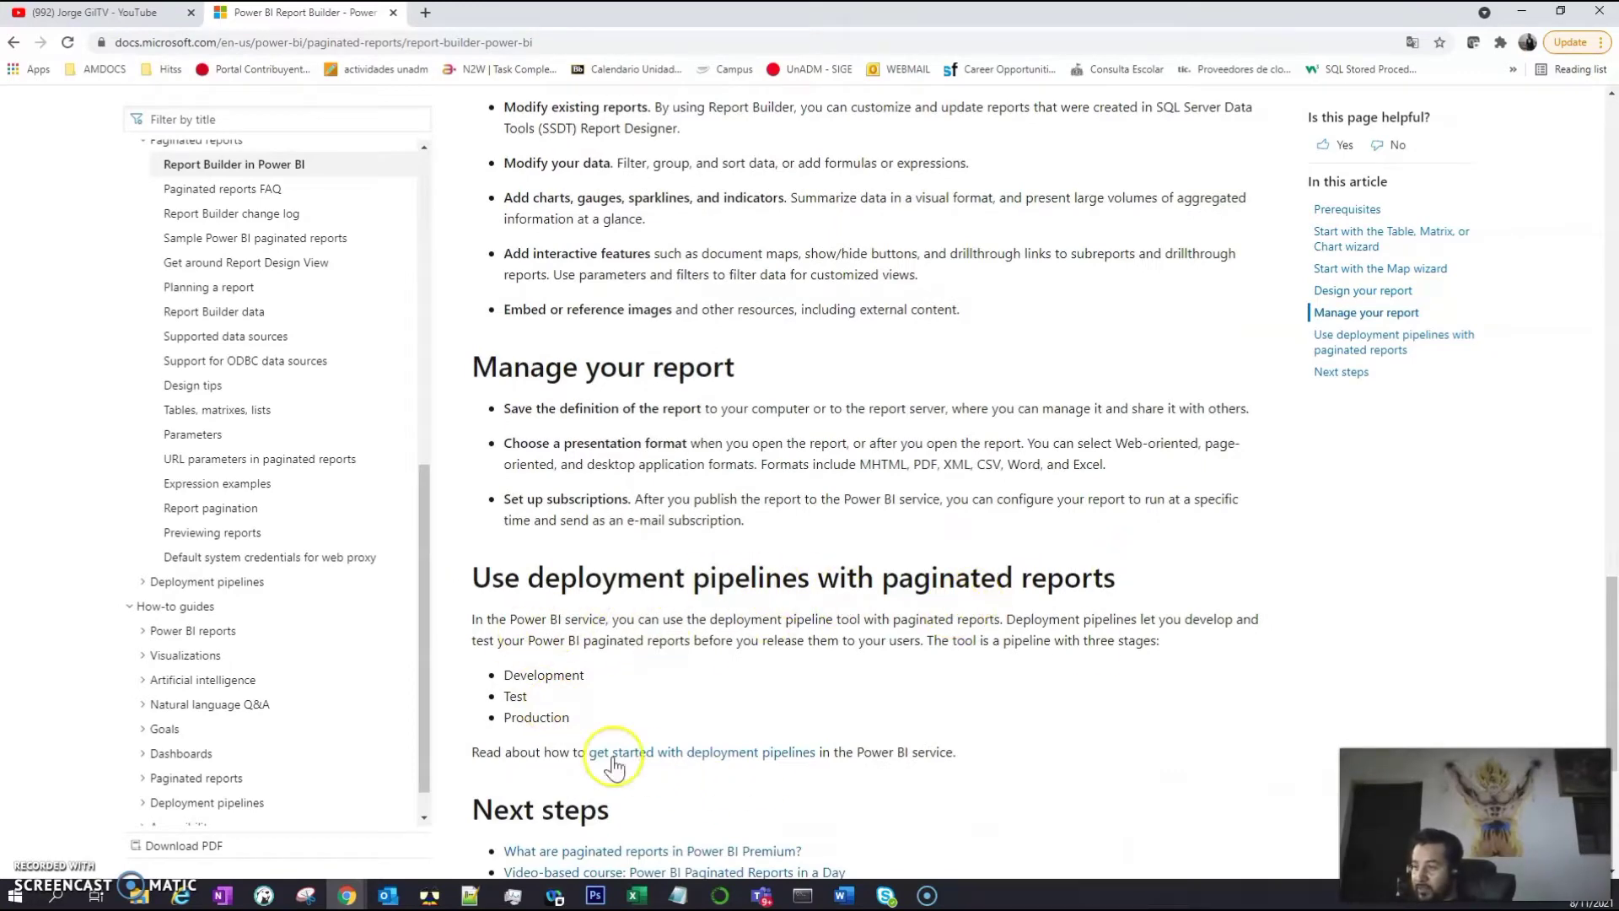
pyautogui.scroll(-4, 615, 742)
pyautogui.scroll(20, 759, 668)
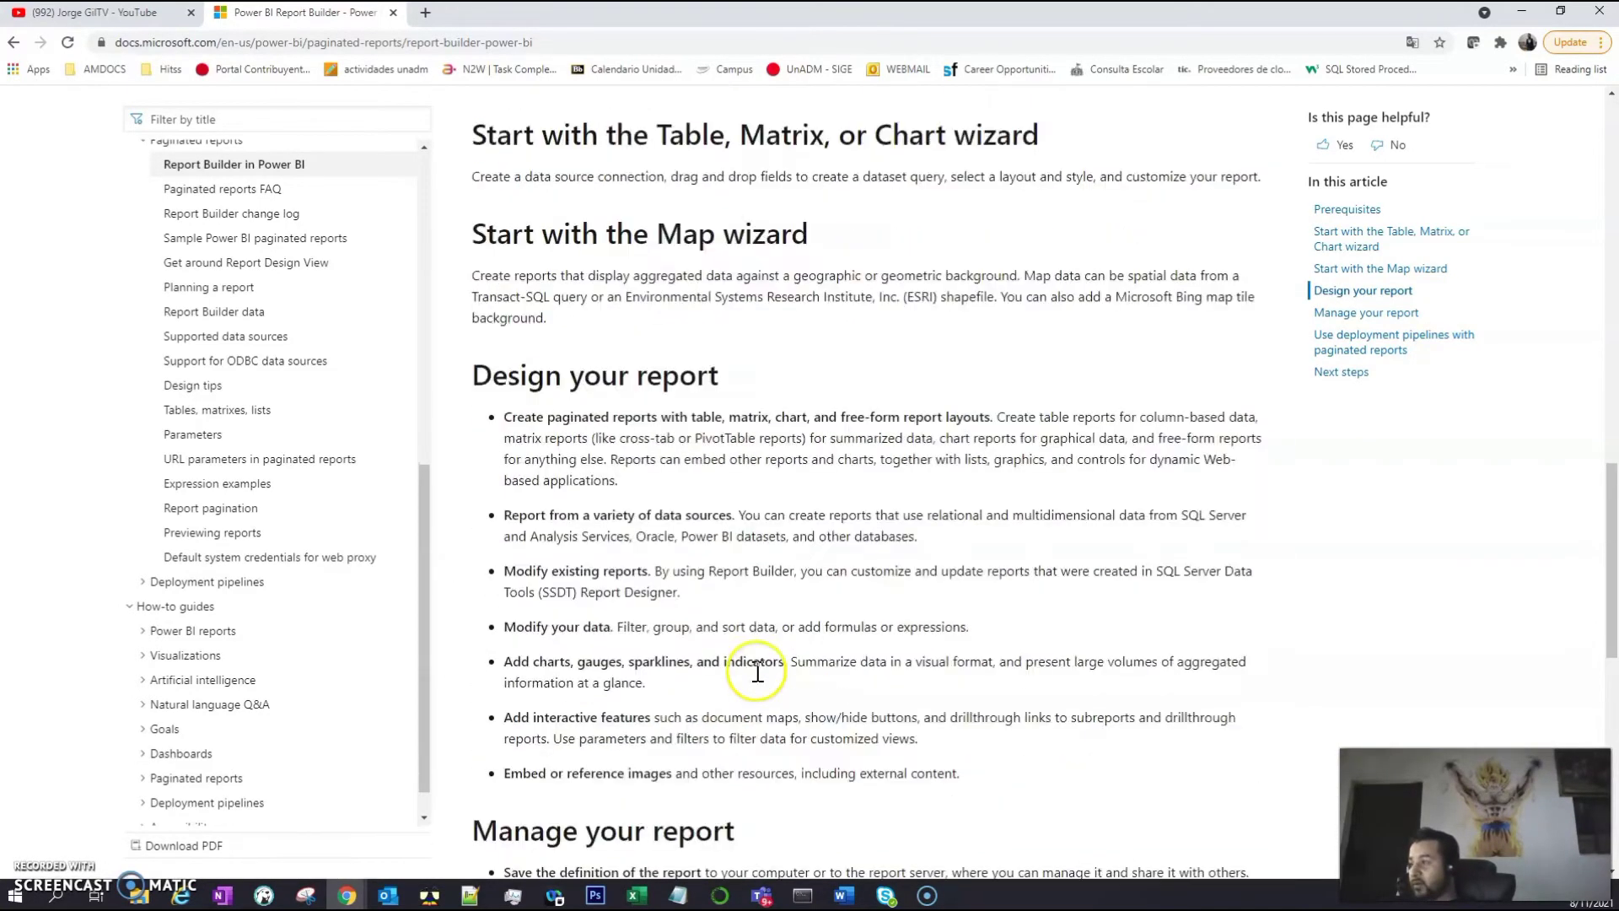
pyautogui.scroll(2, 763, 653)
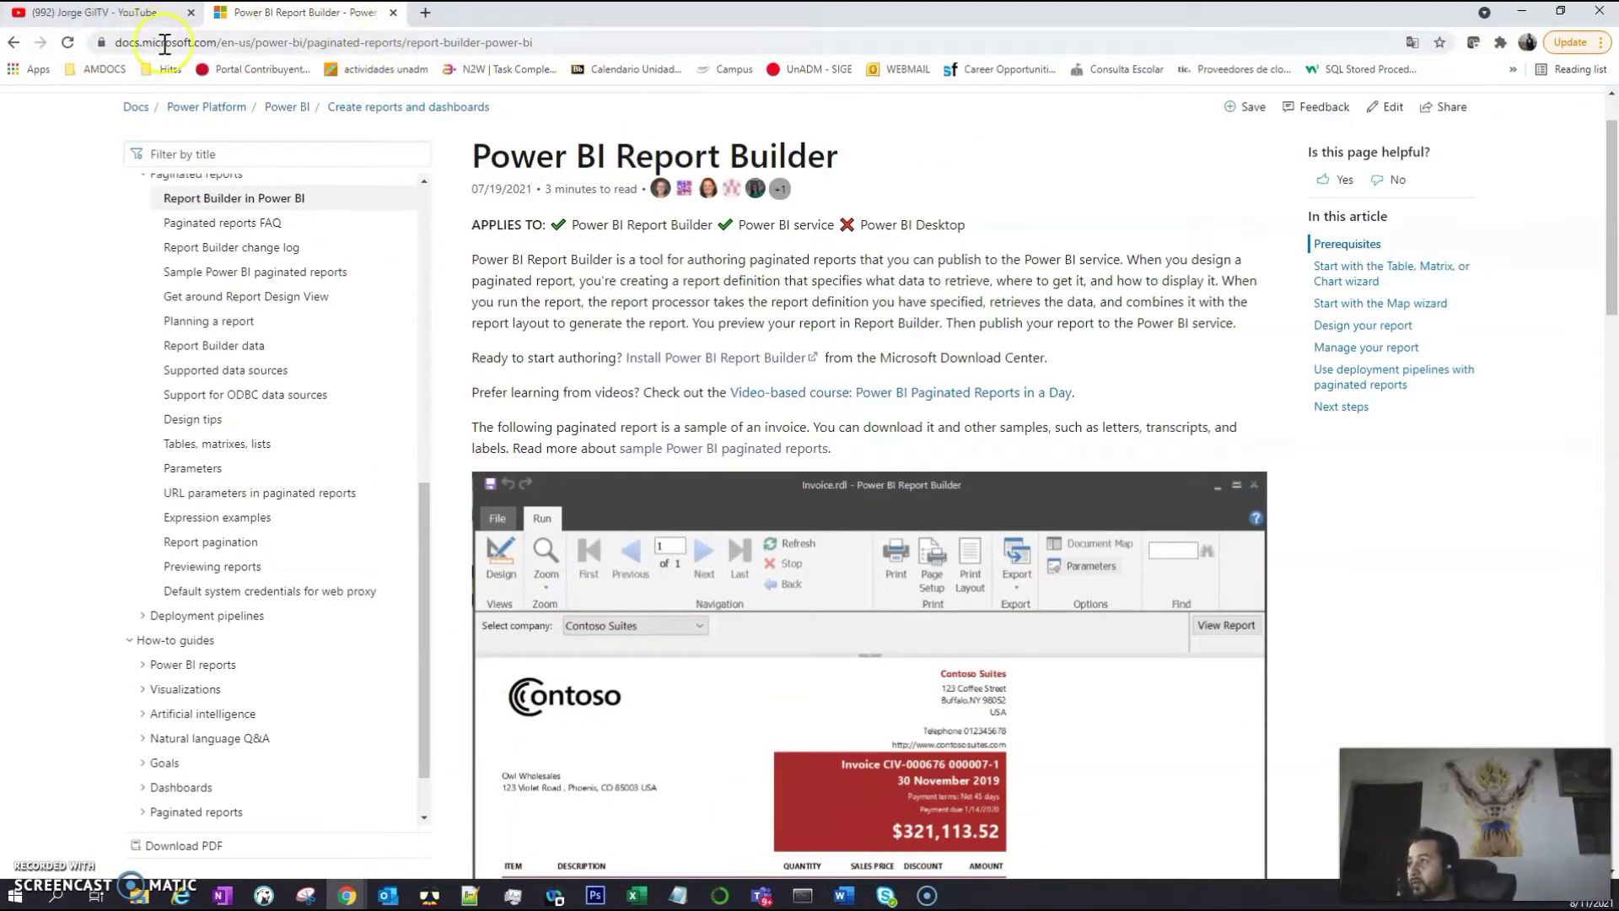
pyautogui.scroll(1, 674, 303)
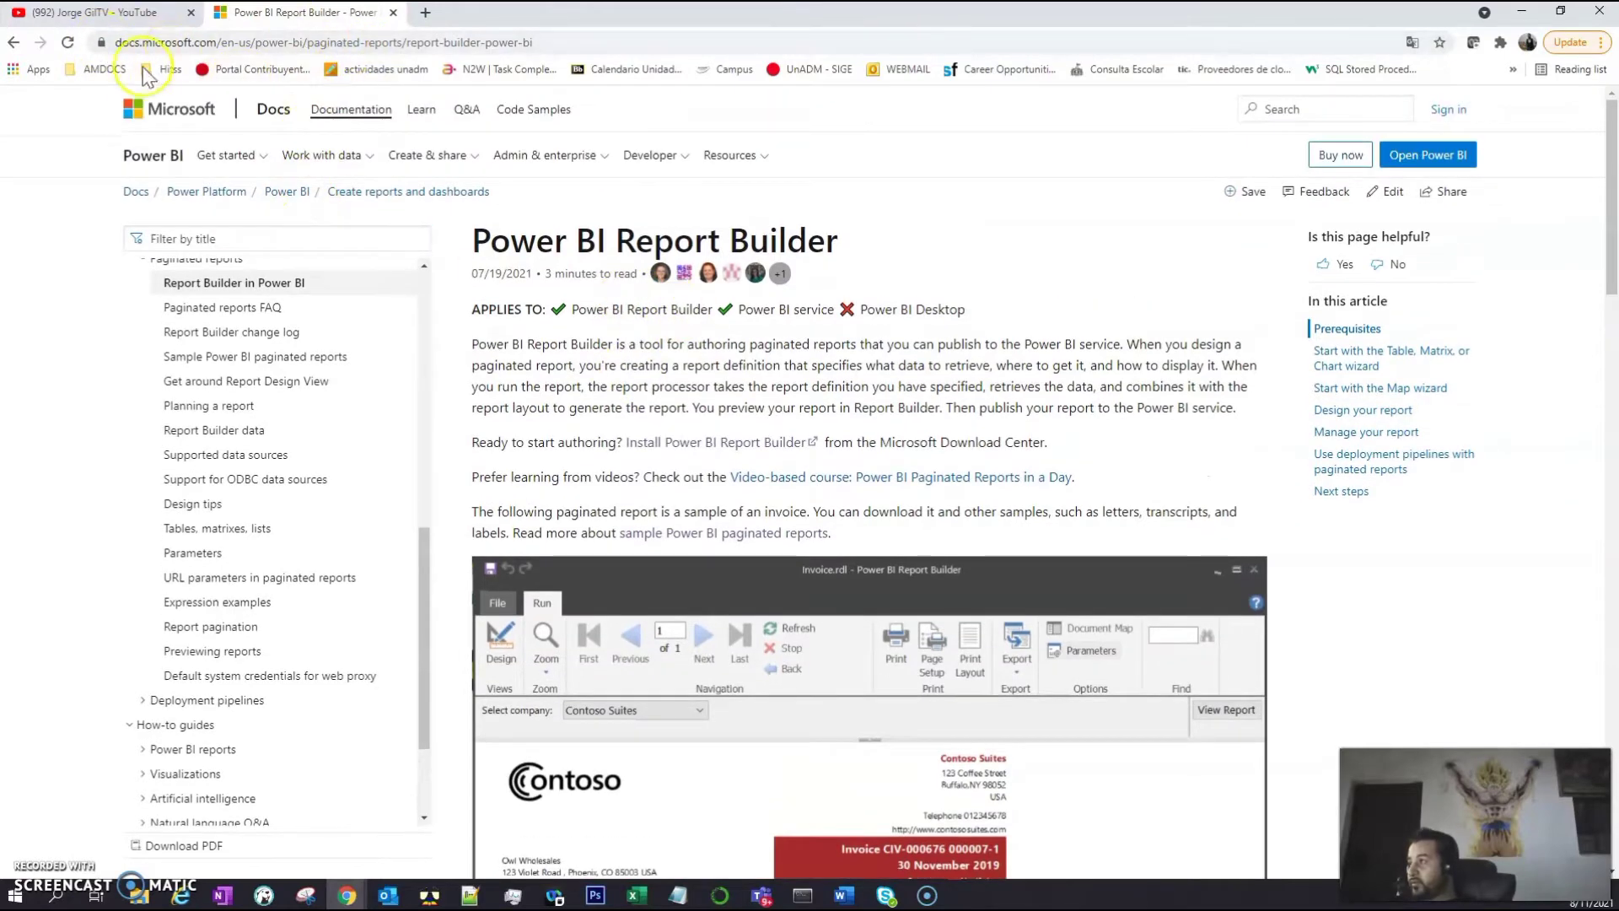
# Search the web in a new tab for "report builder power bi download" and open Microsoft's official Report Builder download page
pyautogui.click(427, 12)
pyautogui.write('report')
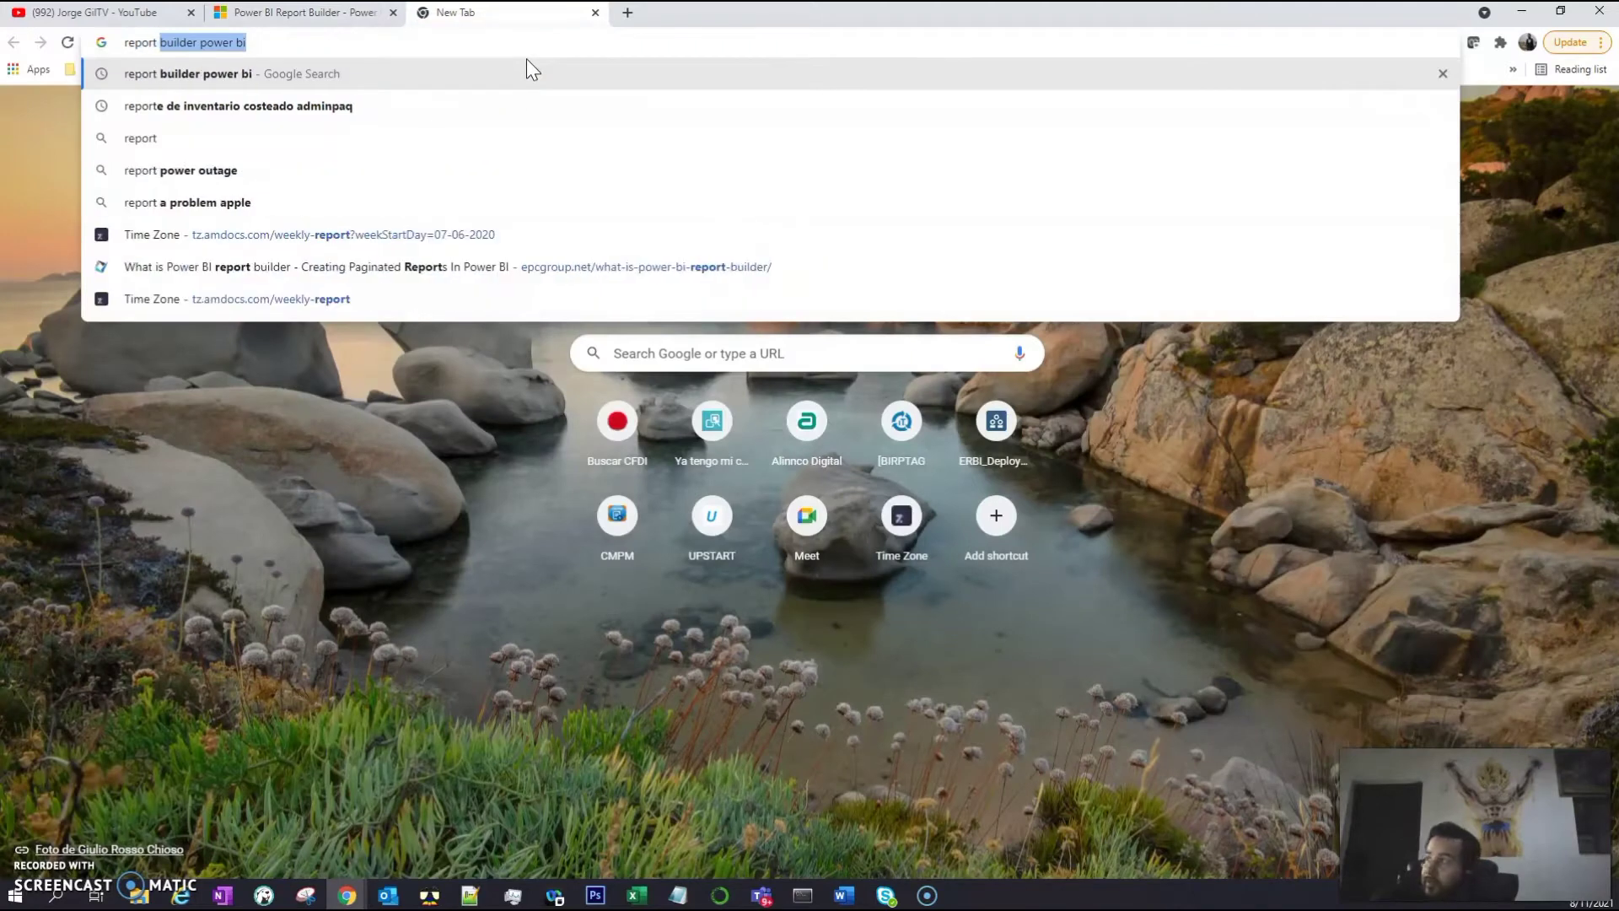
pyautogui.press('Up')
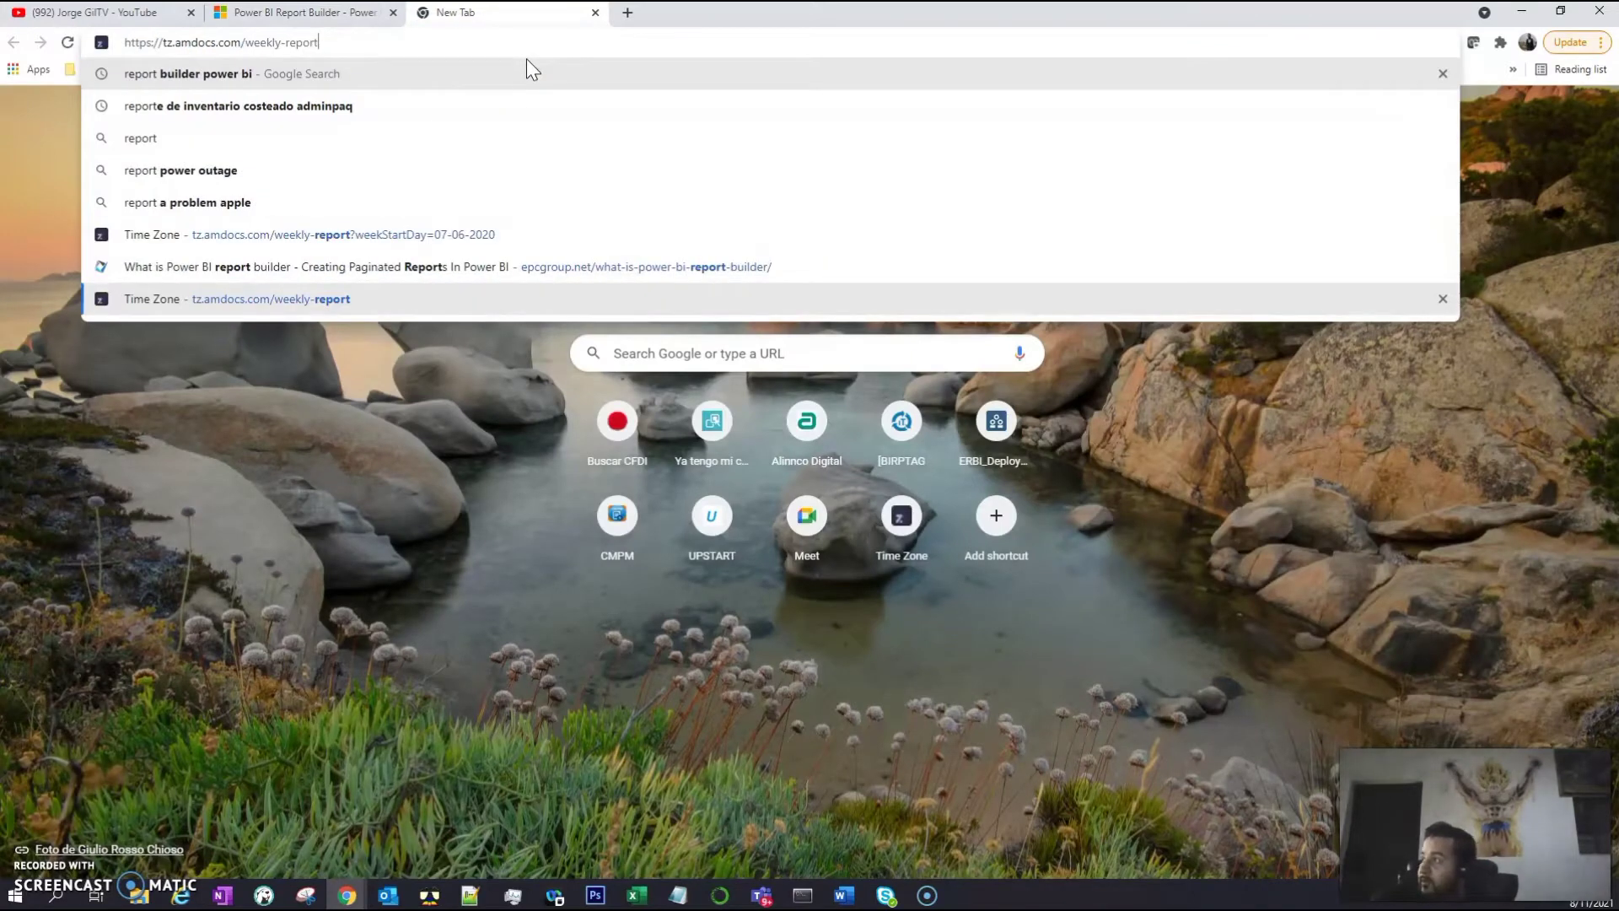
pyautogui.click(526, 58)
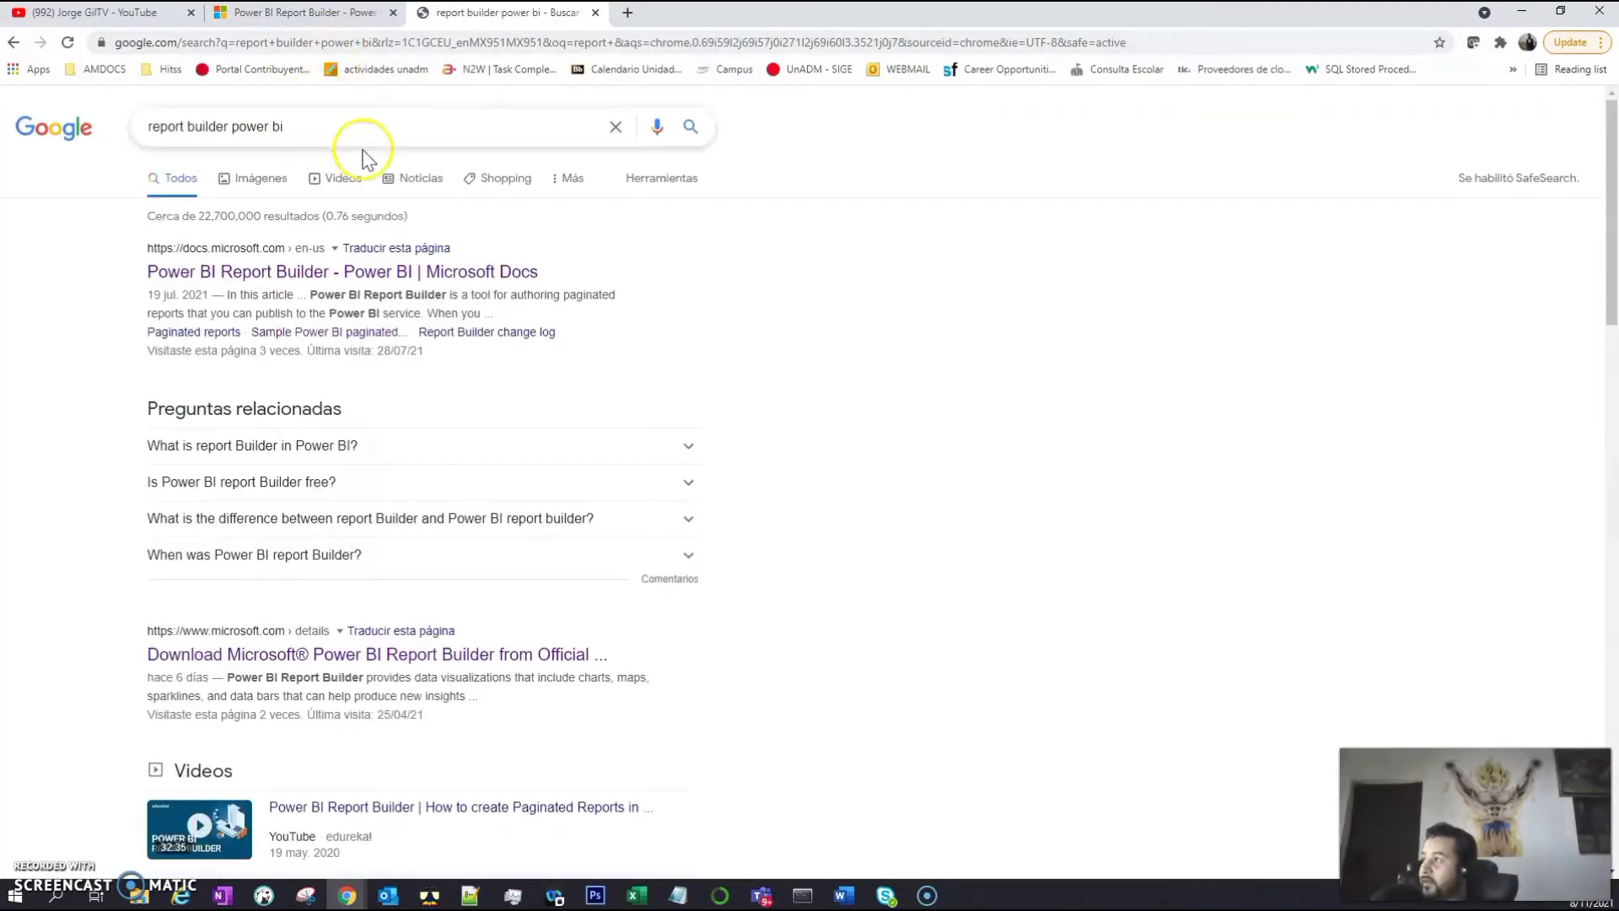
pyautogui.click(362, 126)
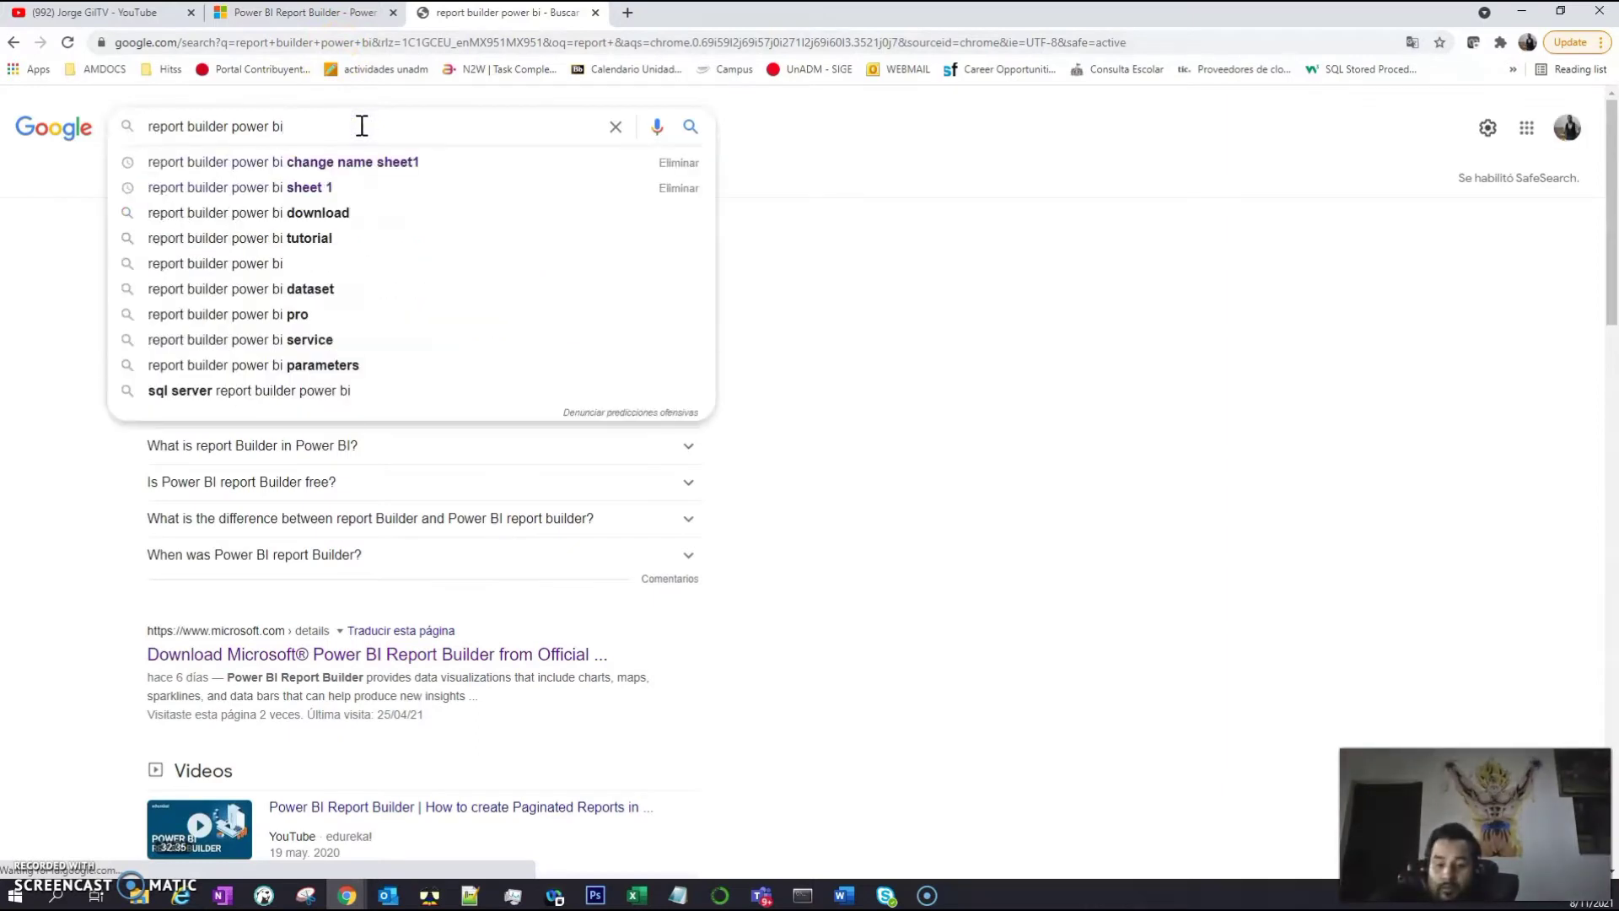
pyautogui.press('BackSpace')
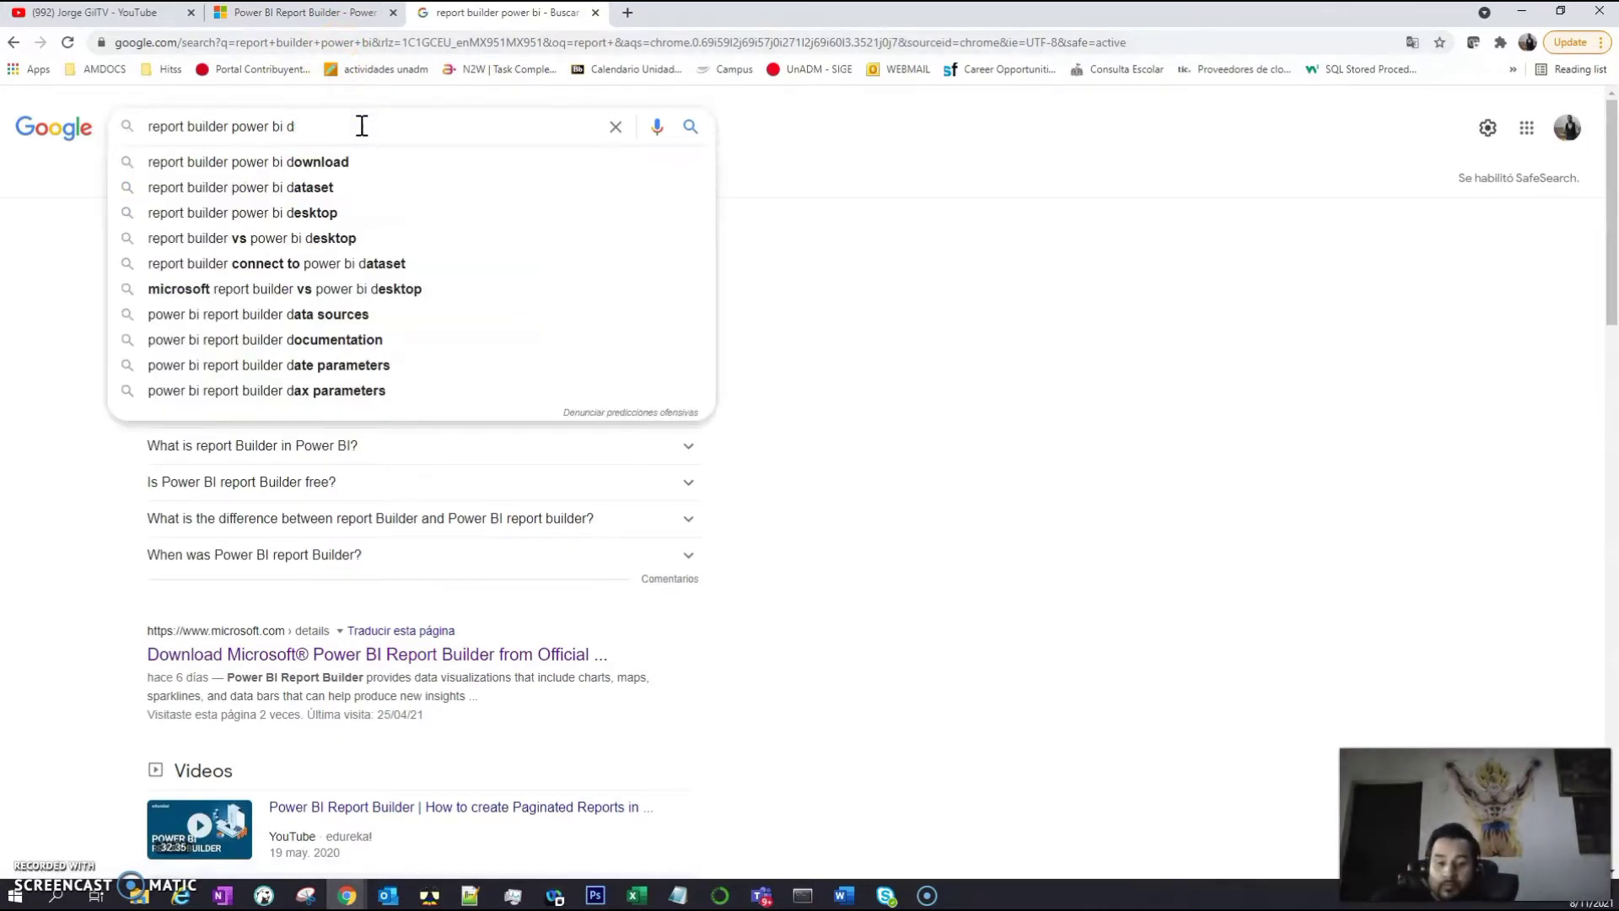
pyautogui.write('ownload')
pyautogui.press('Return')
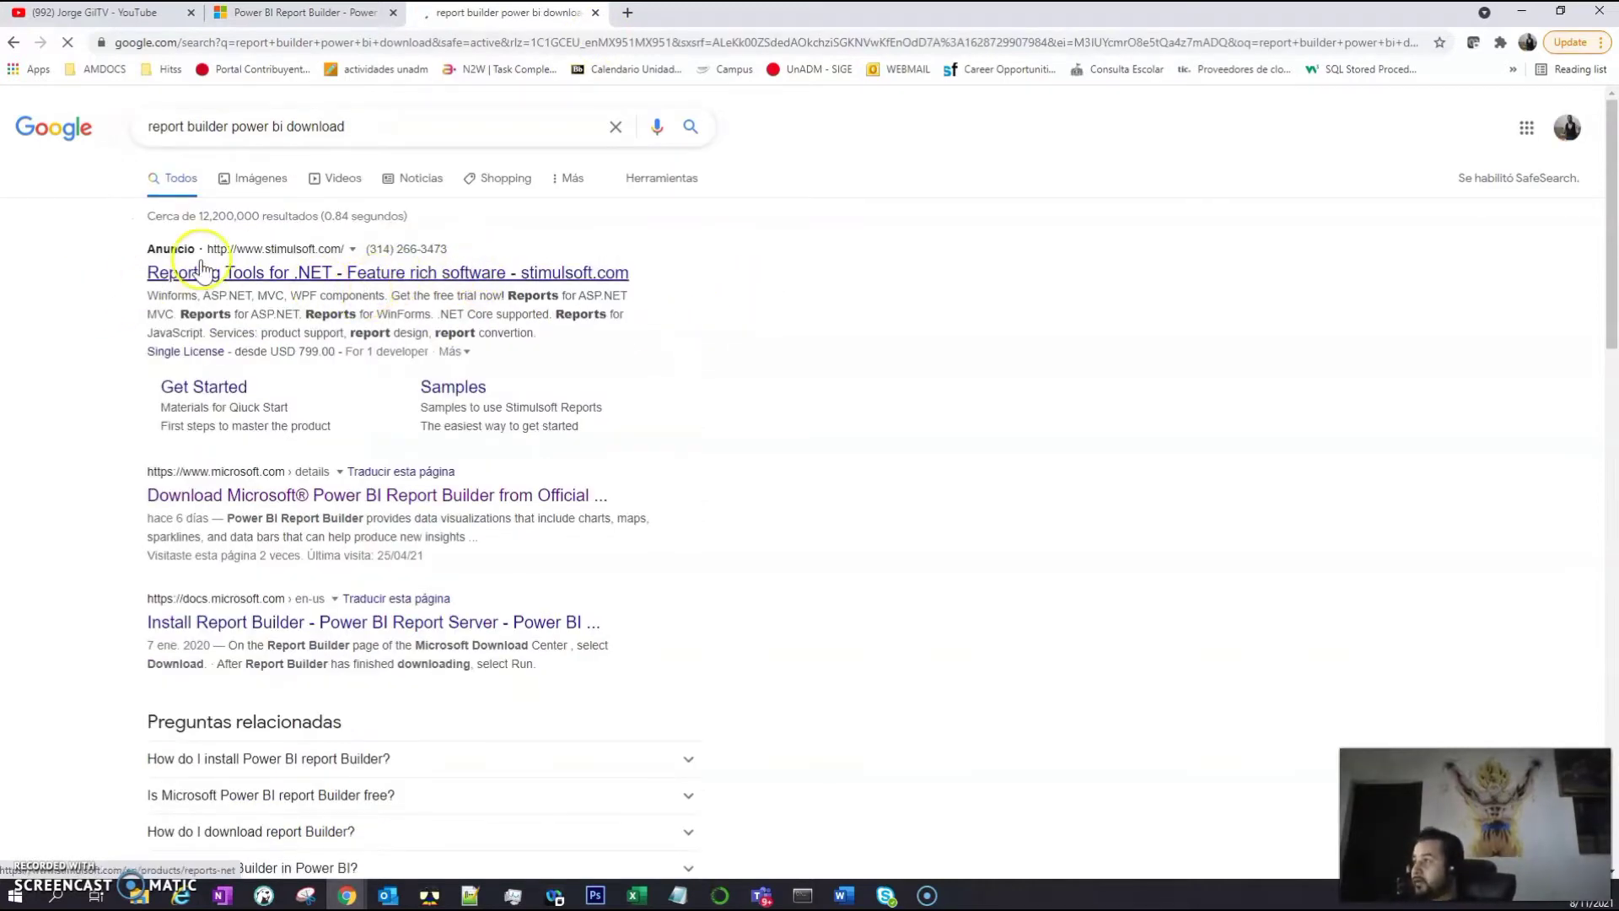
pyautogui.click(226, 495)
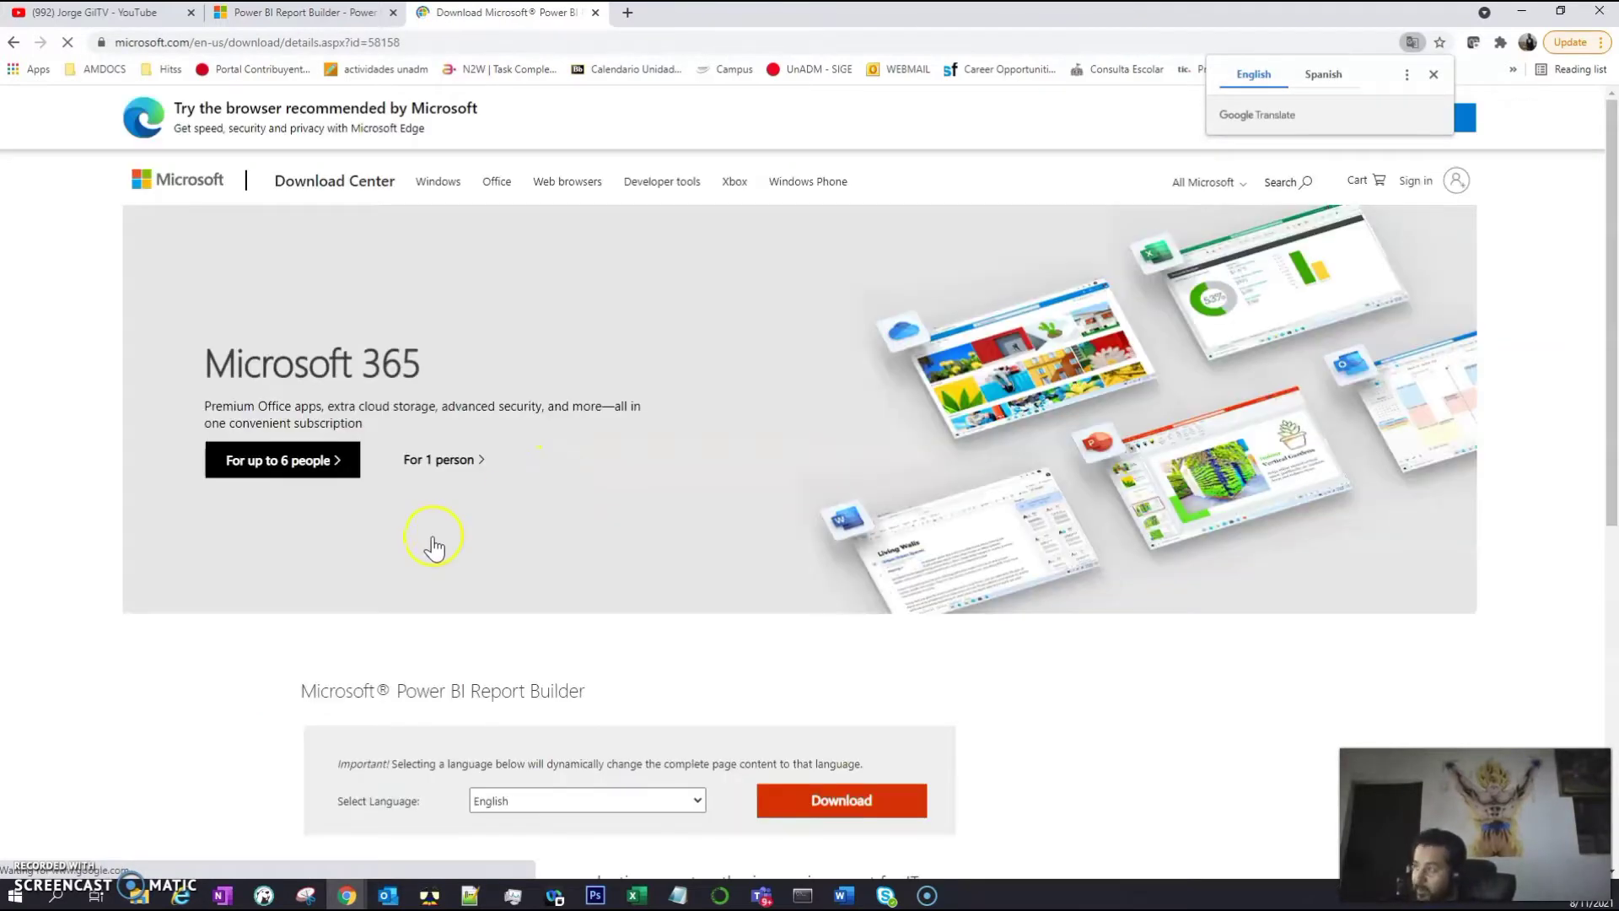
# Download the English version of Microsoft Power BI Report Builder, checking the available languages first
pyautogui.scroll(-1, 504, 572)
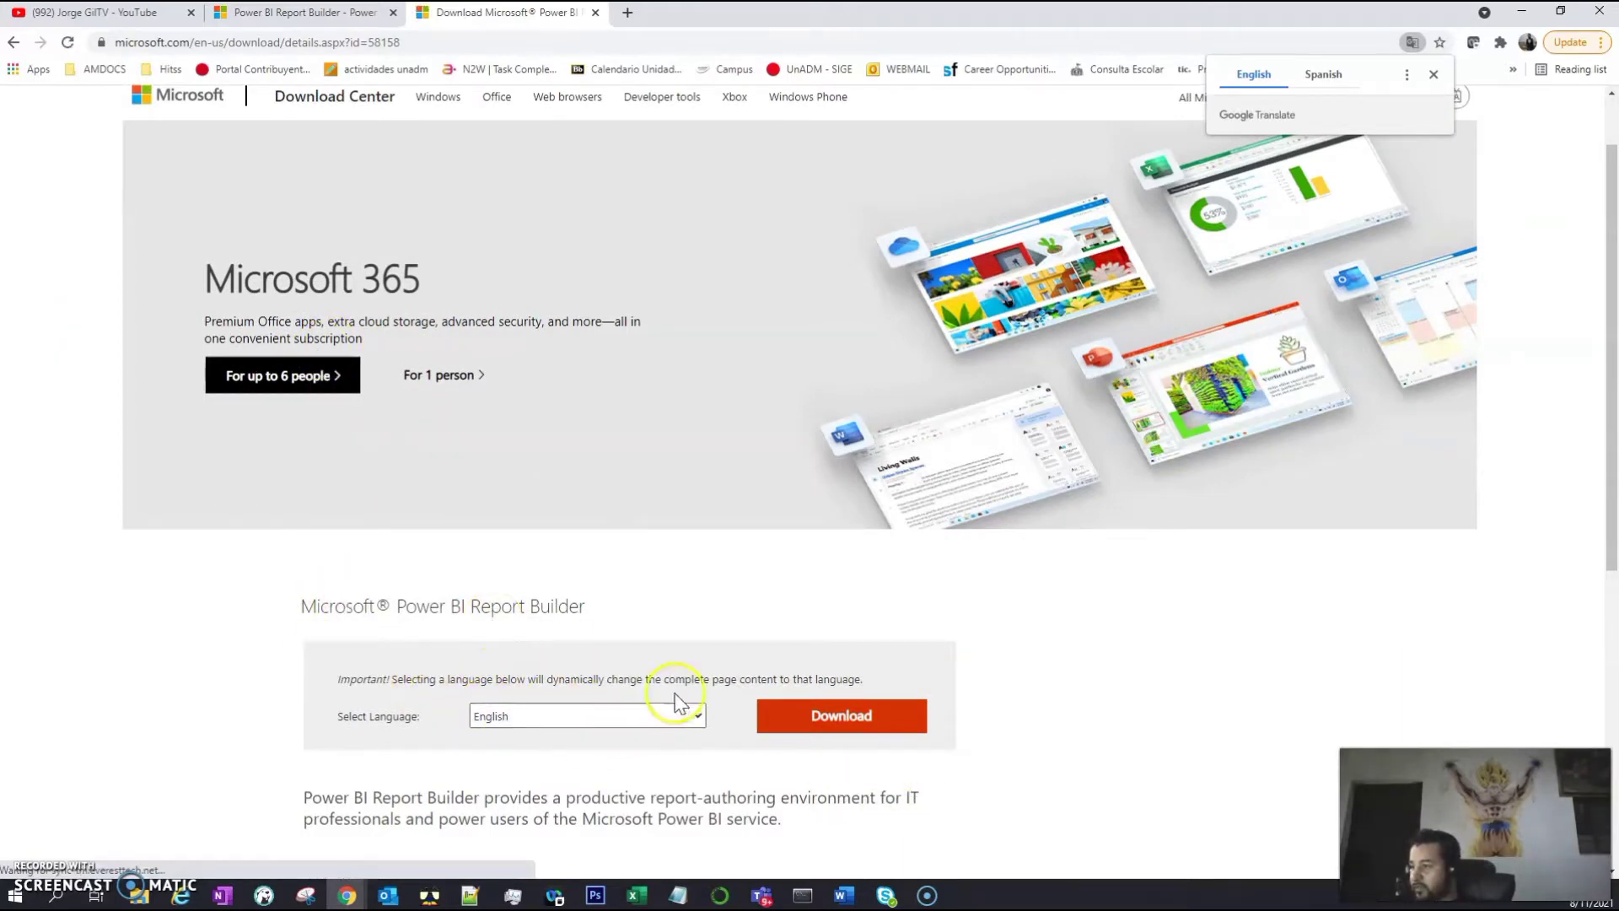
pyautogui.click(699, 716)
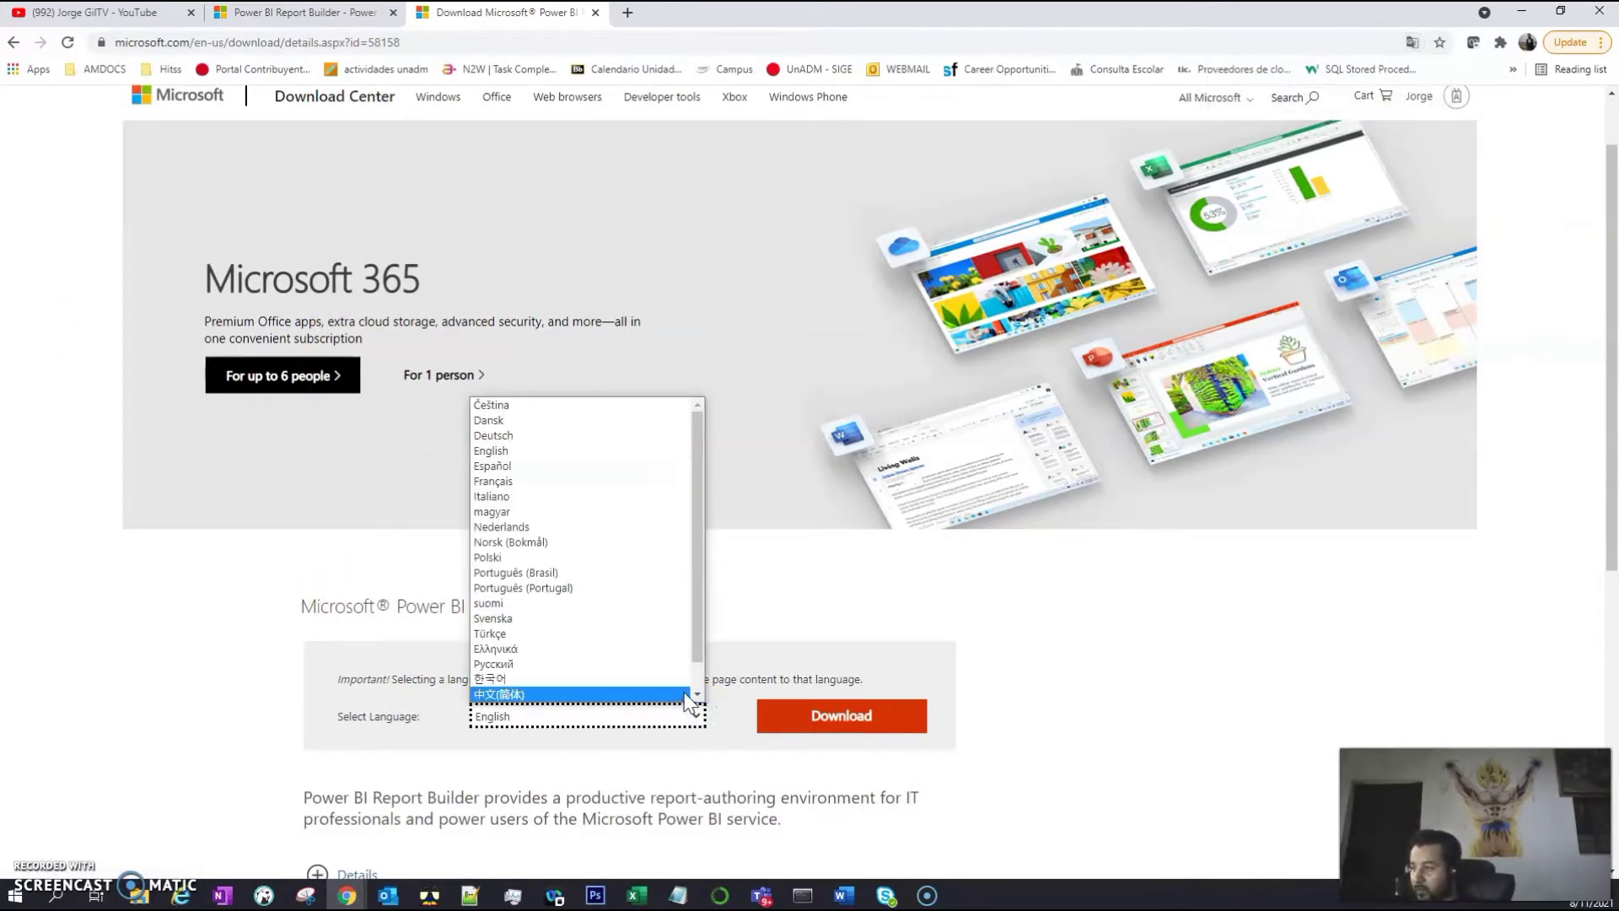
pyautogui.click(953, 649)
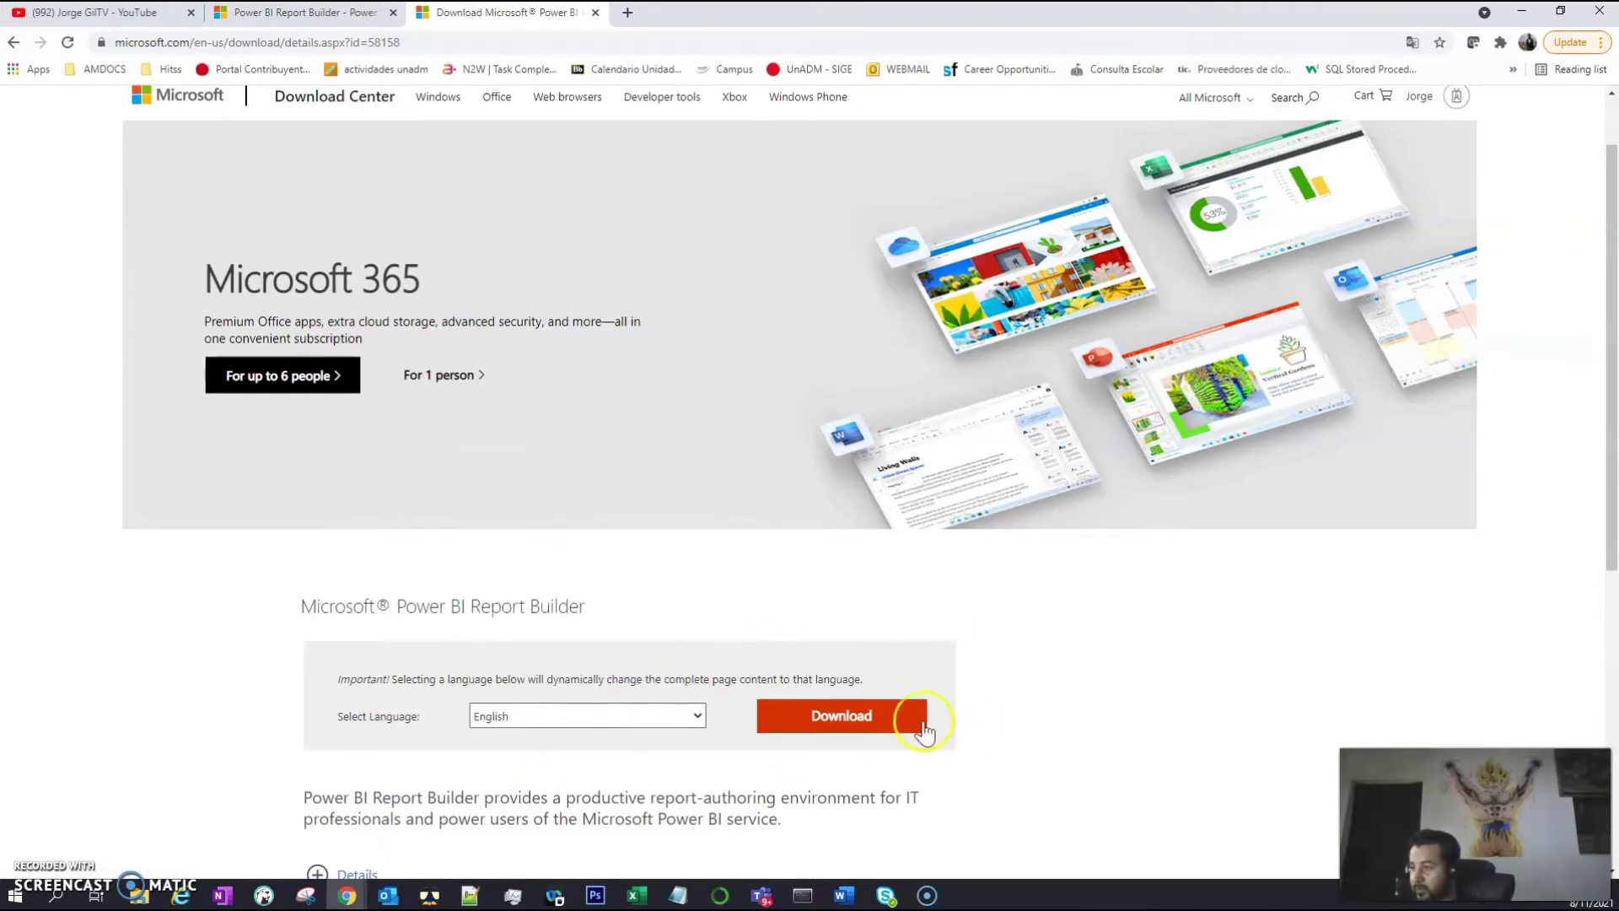
pyautogui.click(839, 721)
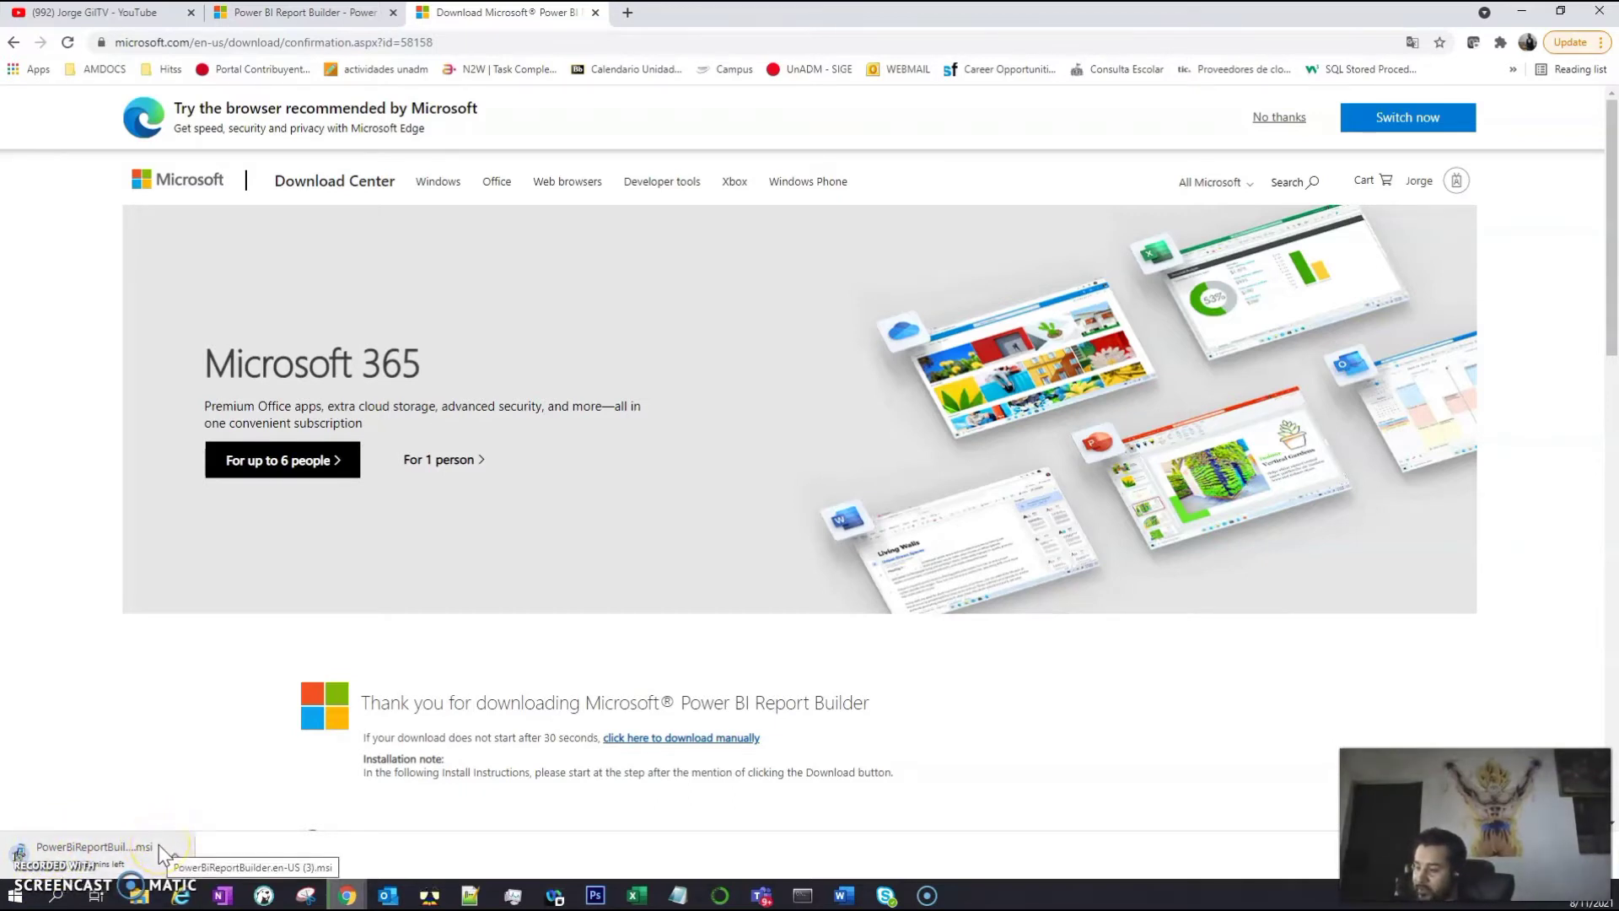
# Cancel the running download of the Power BI Report Builder installer
pyautogui.click(209, 831)
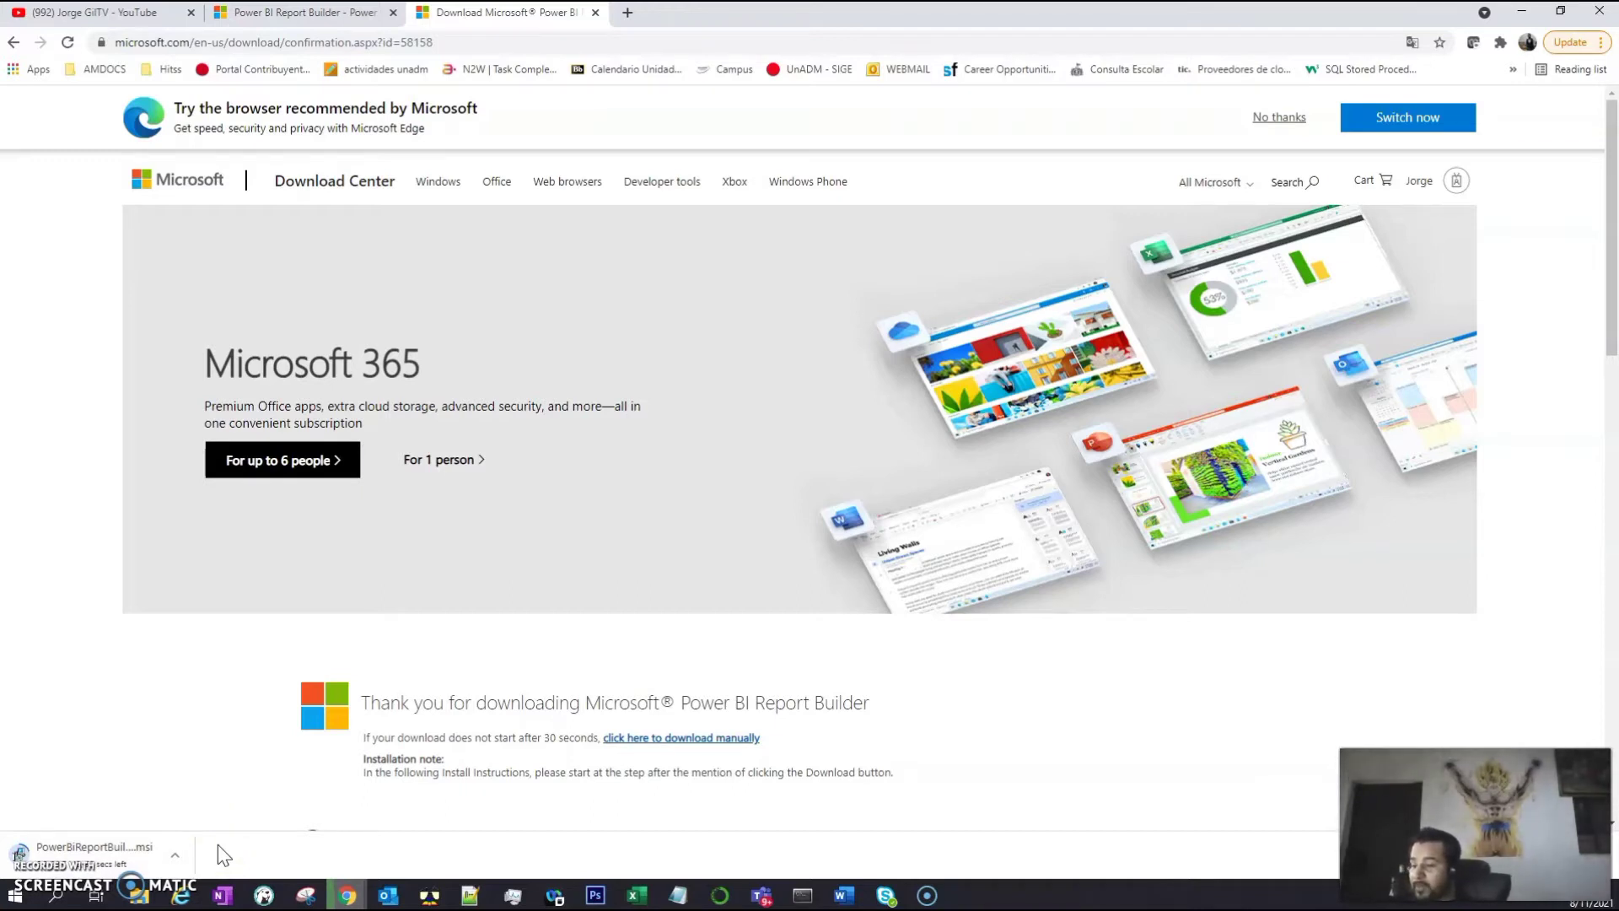
pyautogui.click(224, 841)
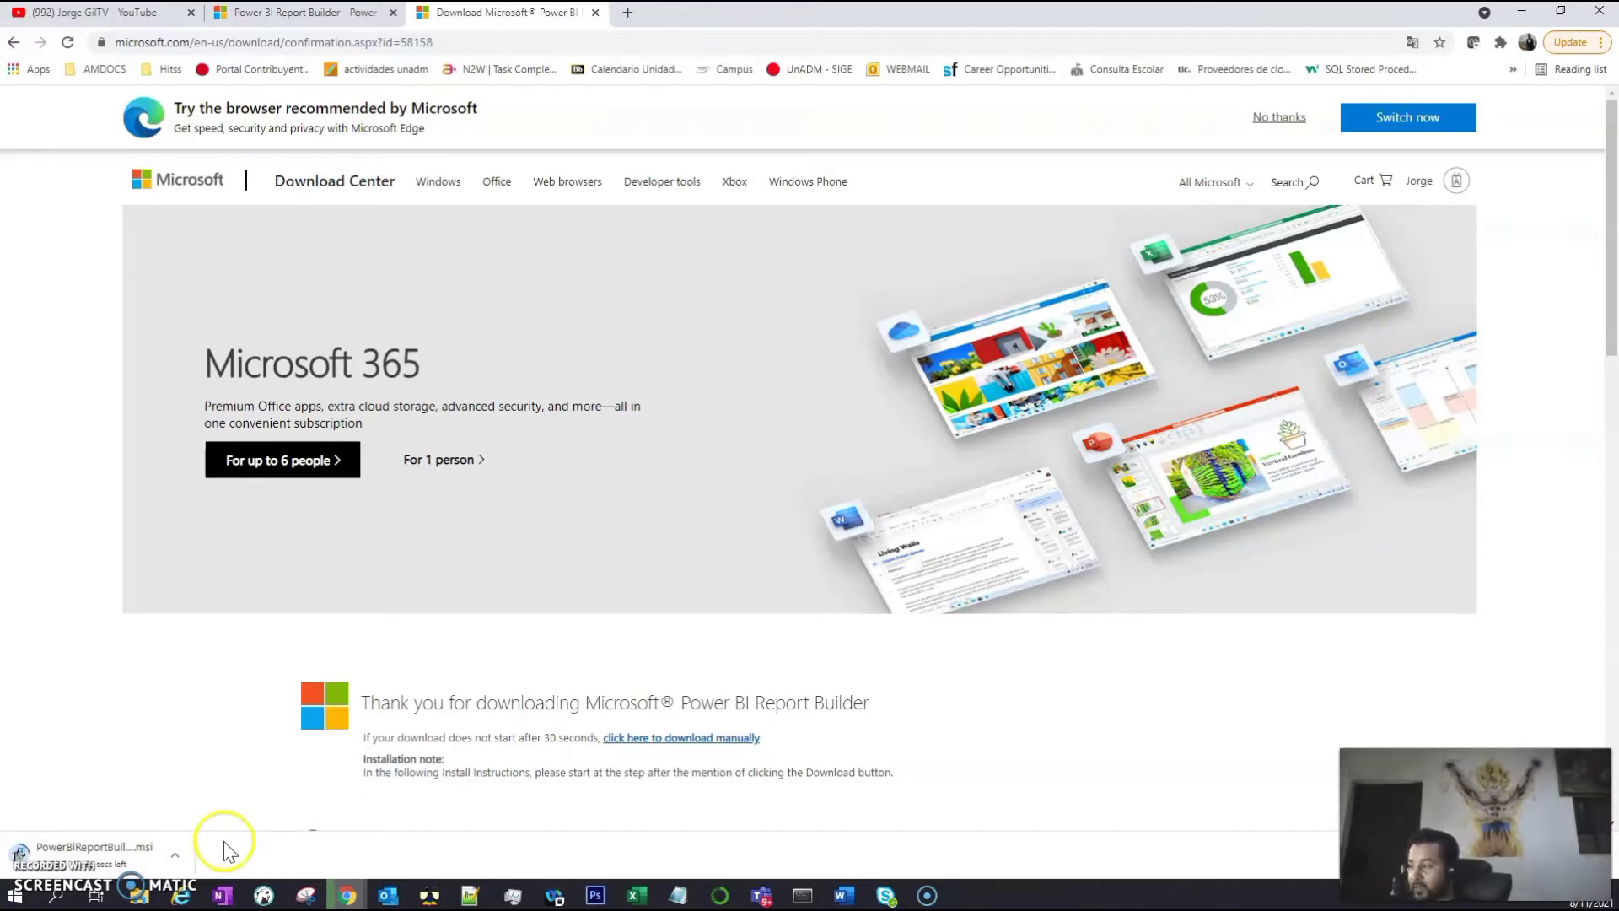
pyautogui.click(180, 847)
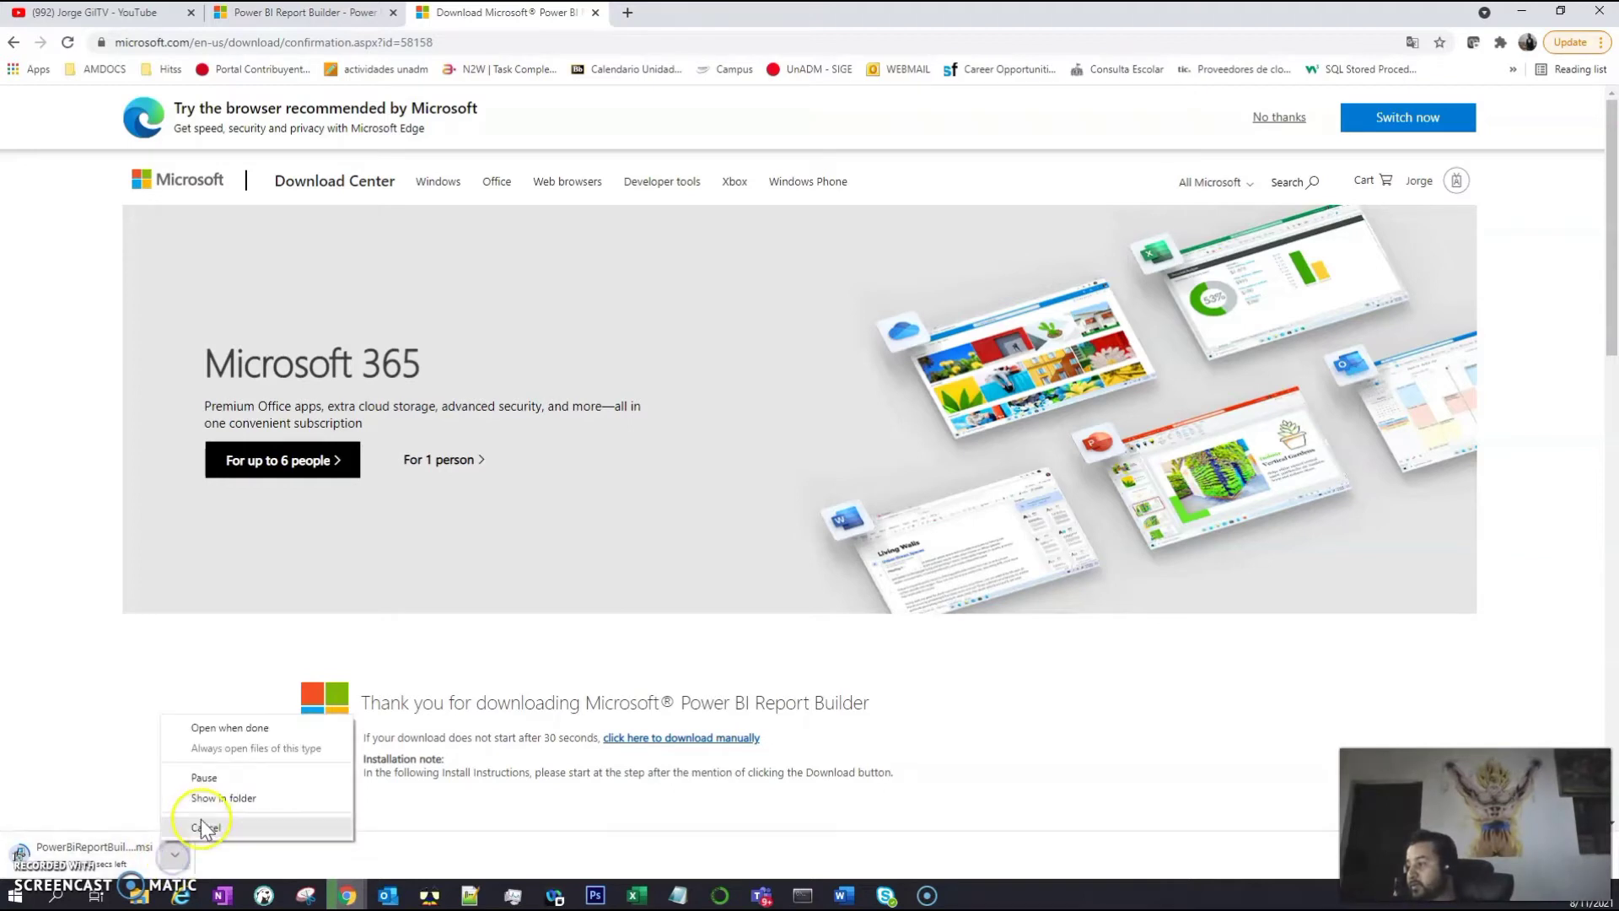
pyautogui.click(202, 827)
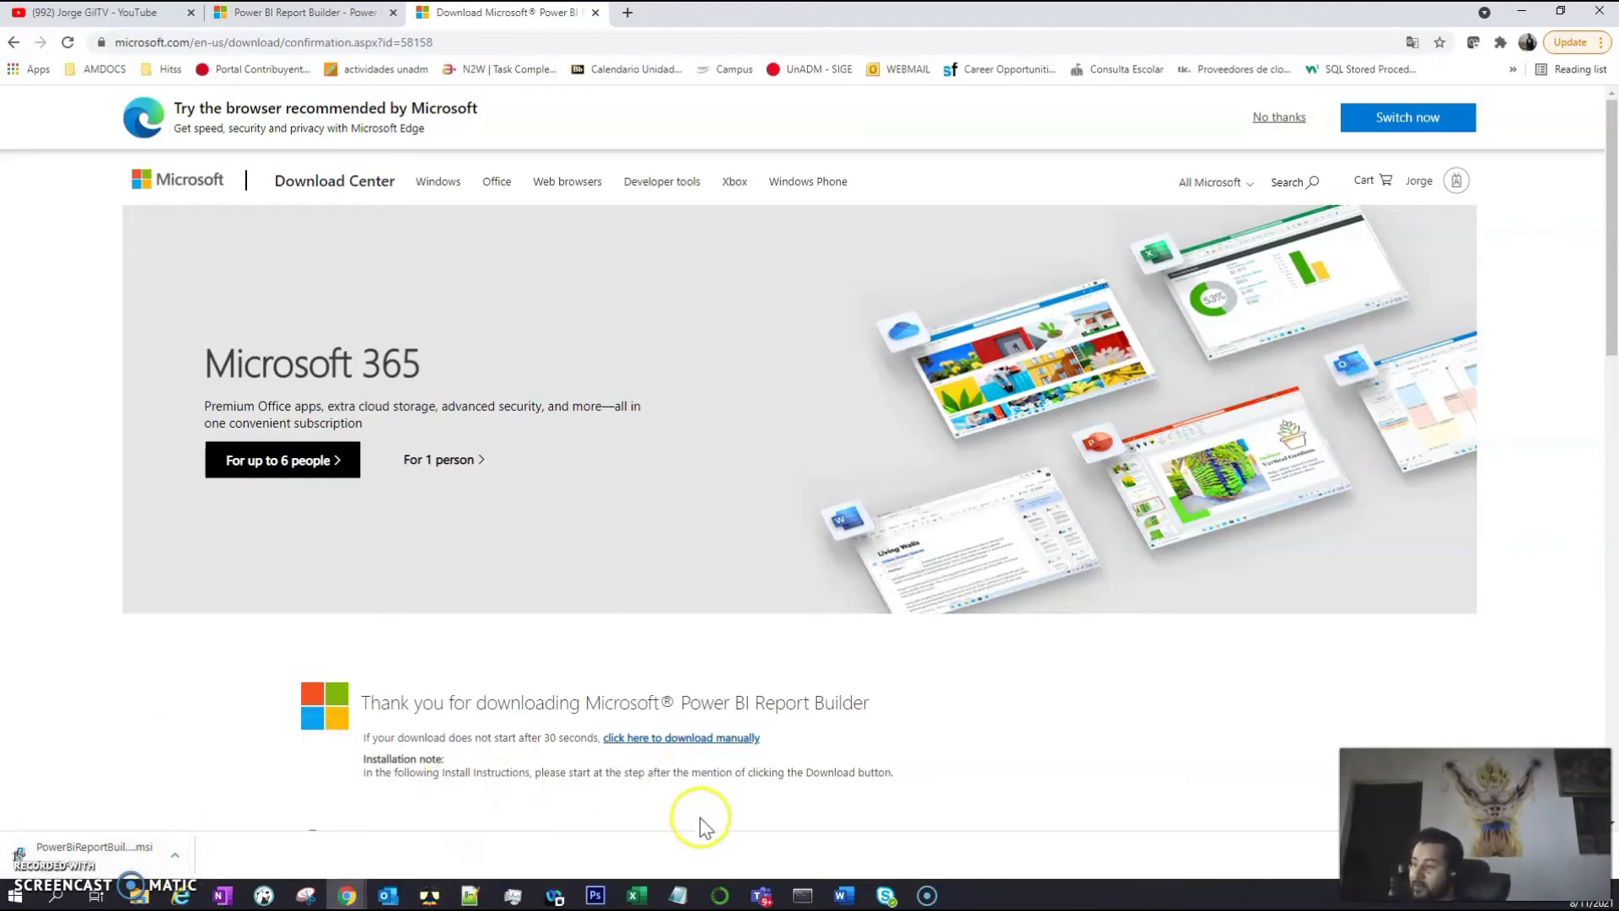
# Switch to Power BI Report Builder, create a blank report and enlarge the program window towards the screen's lower corner
pyautogui.click(786, 833)
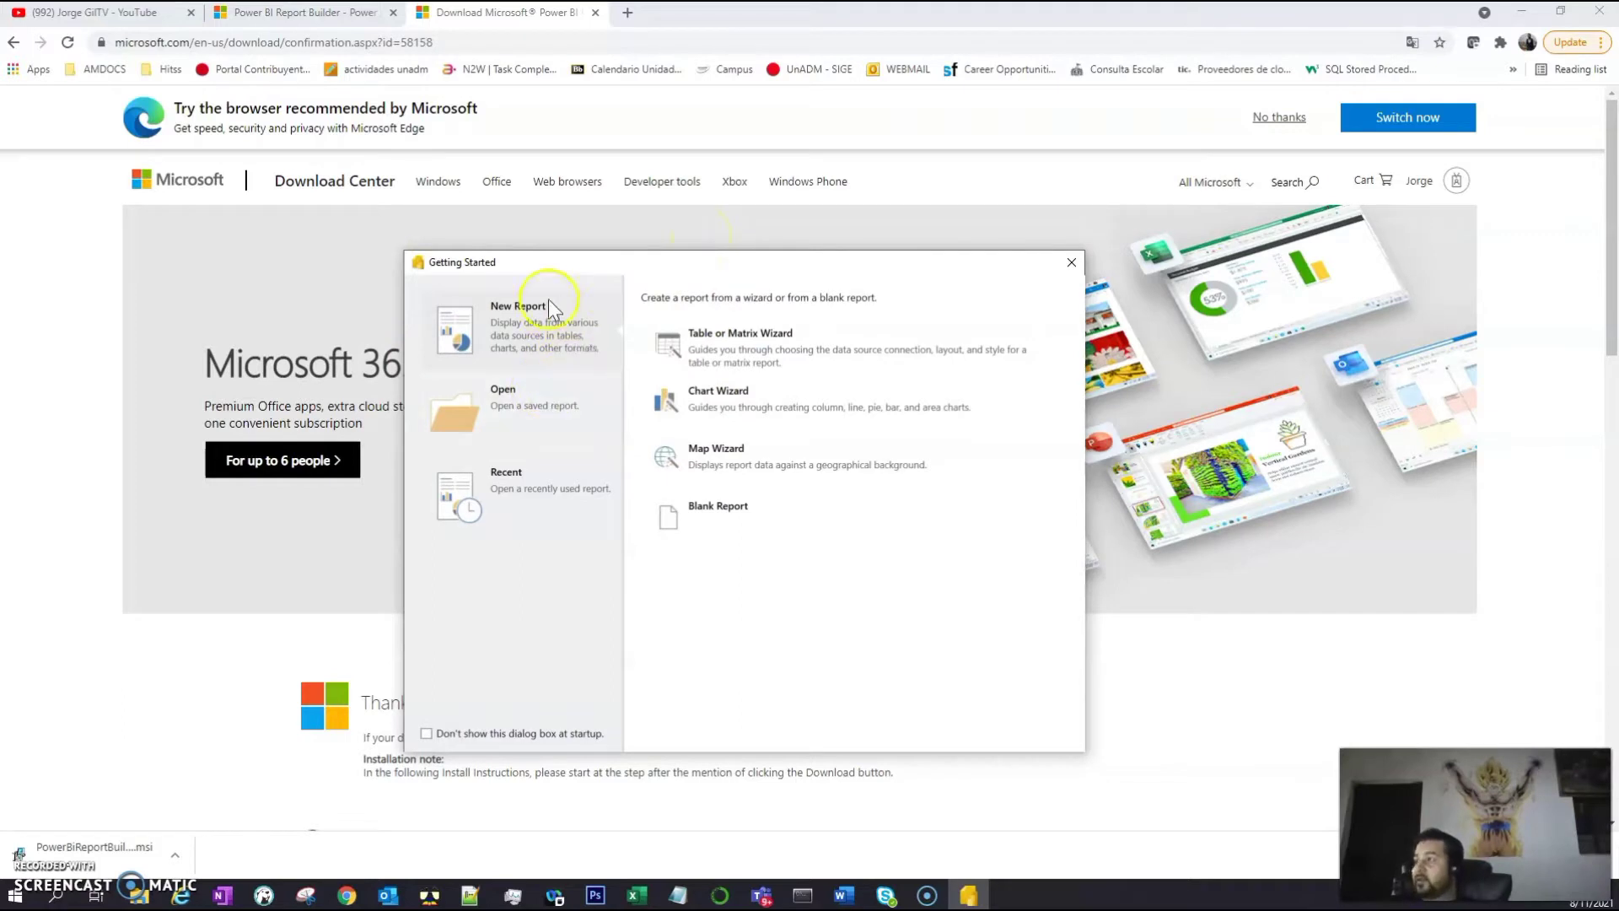
pyautogui.click(686, 516)
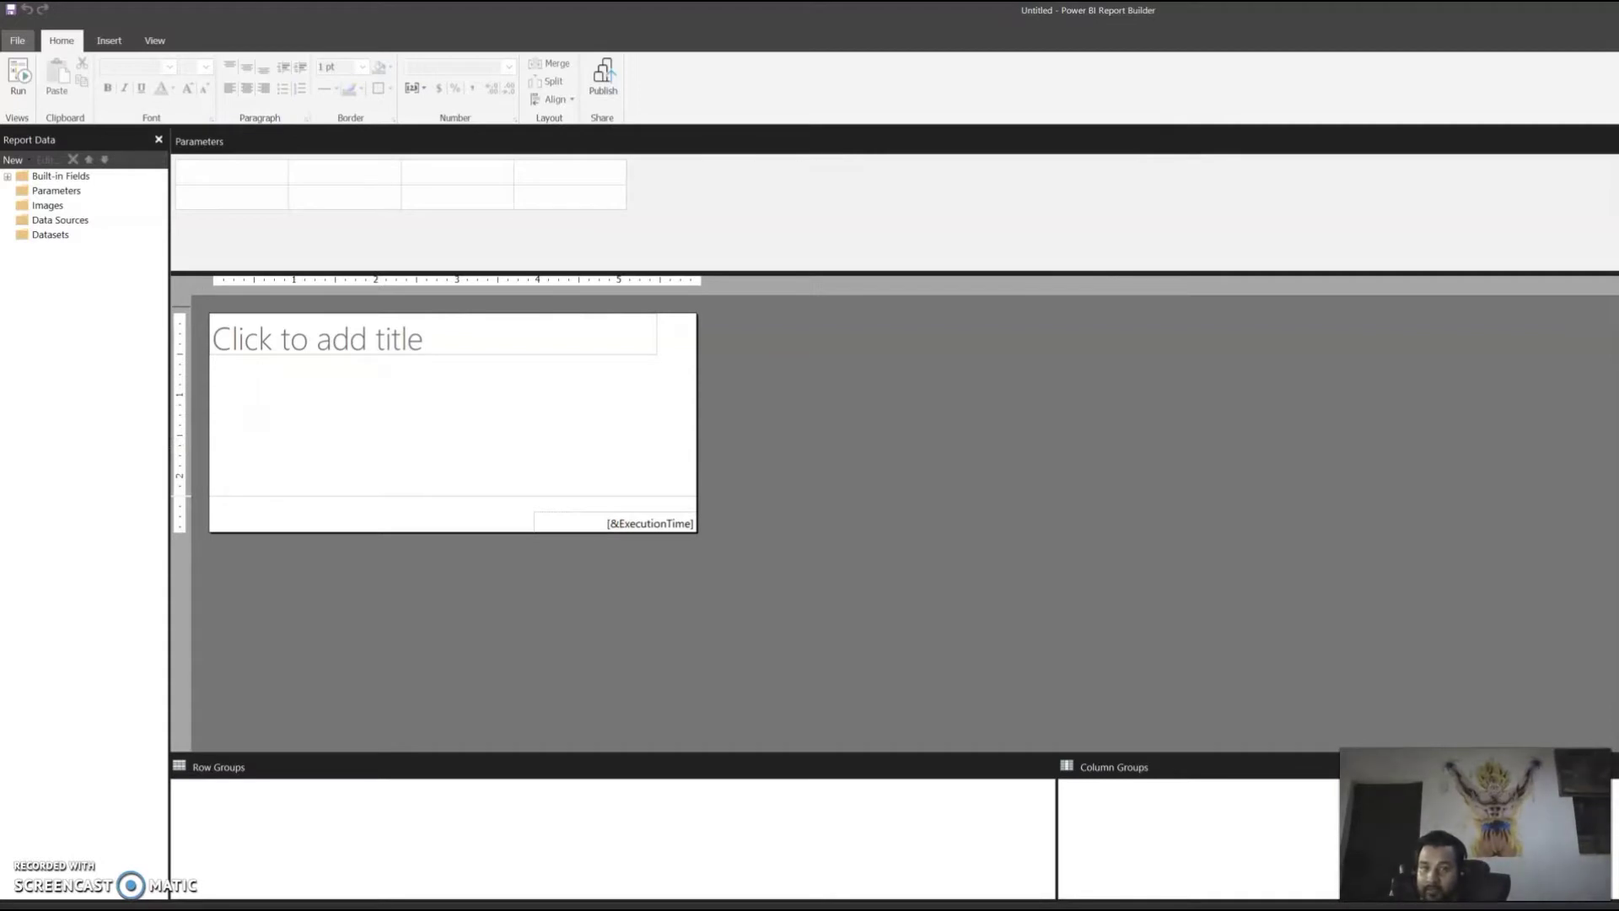
pyautogui.click(1405, 133)
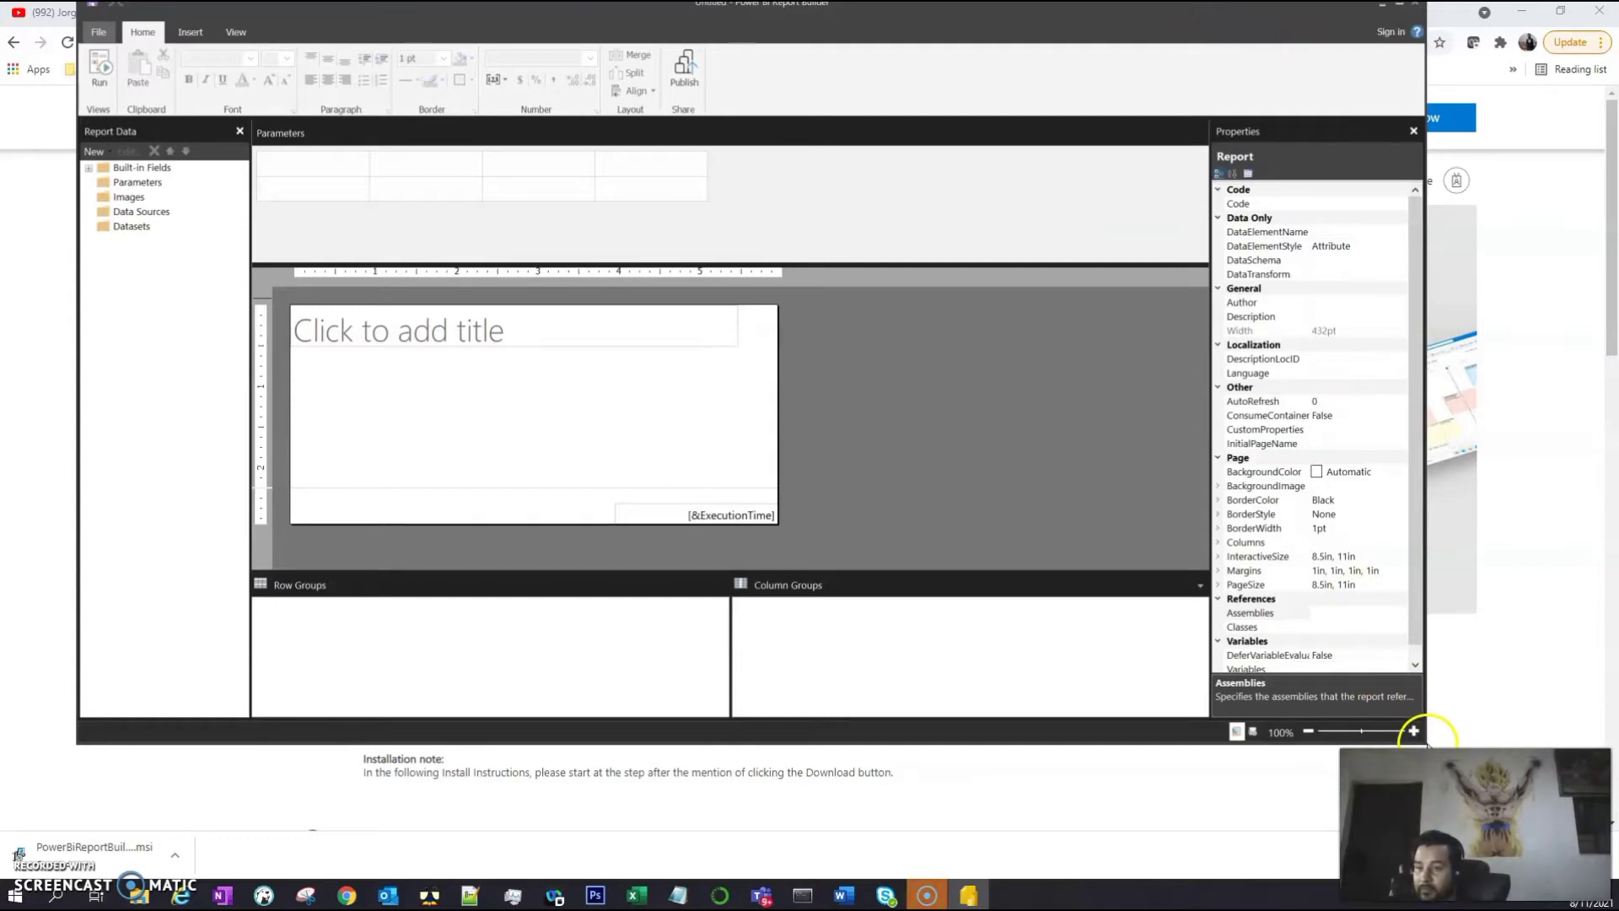
pyautogui.moveTo(1425, 744); pyautogui.dragTo(1609, 870)
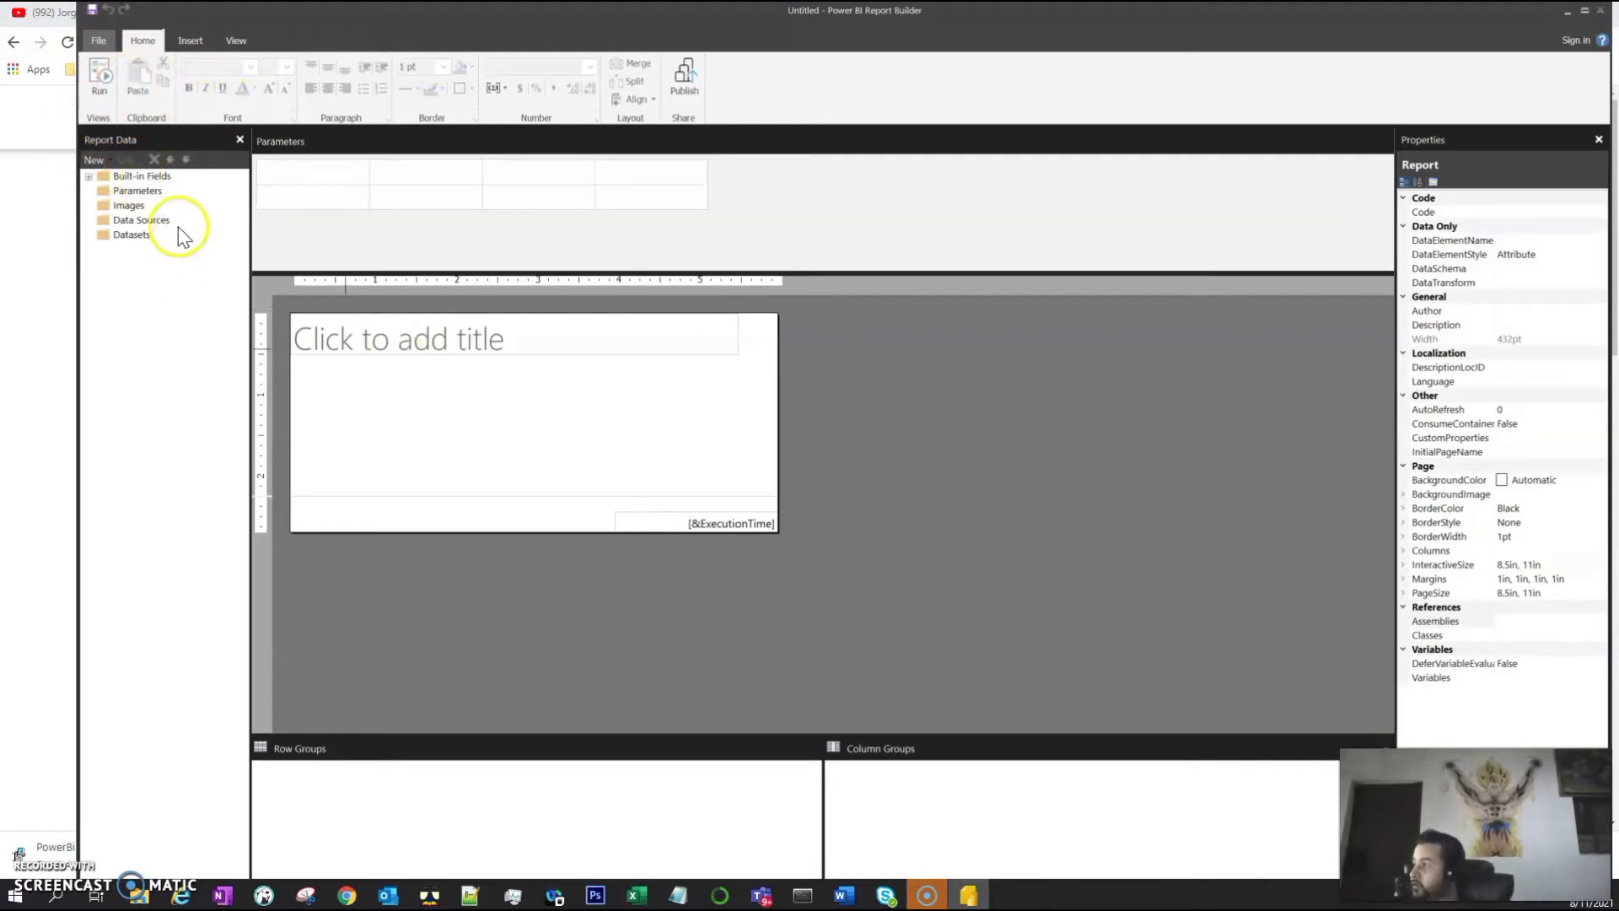
# Add a new data source with connection type ODBC (Preview) and name it dbconection1
pyautogui.click(148, 222)
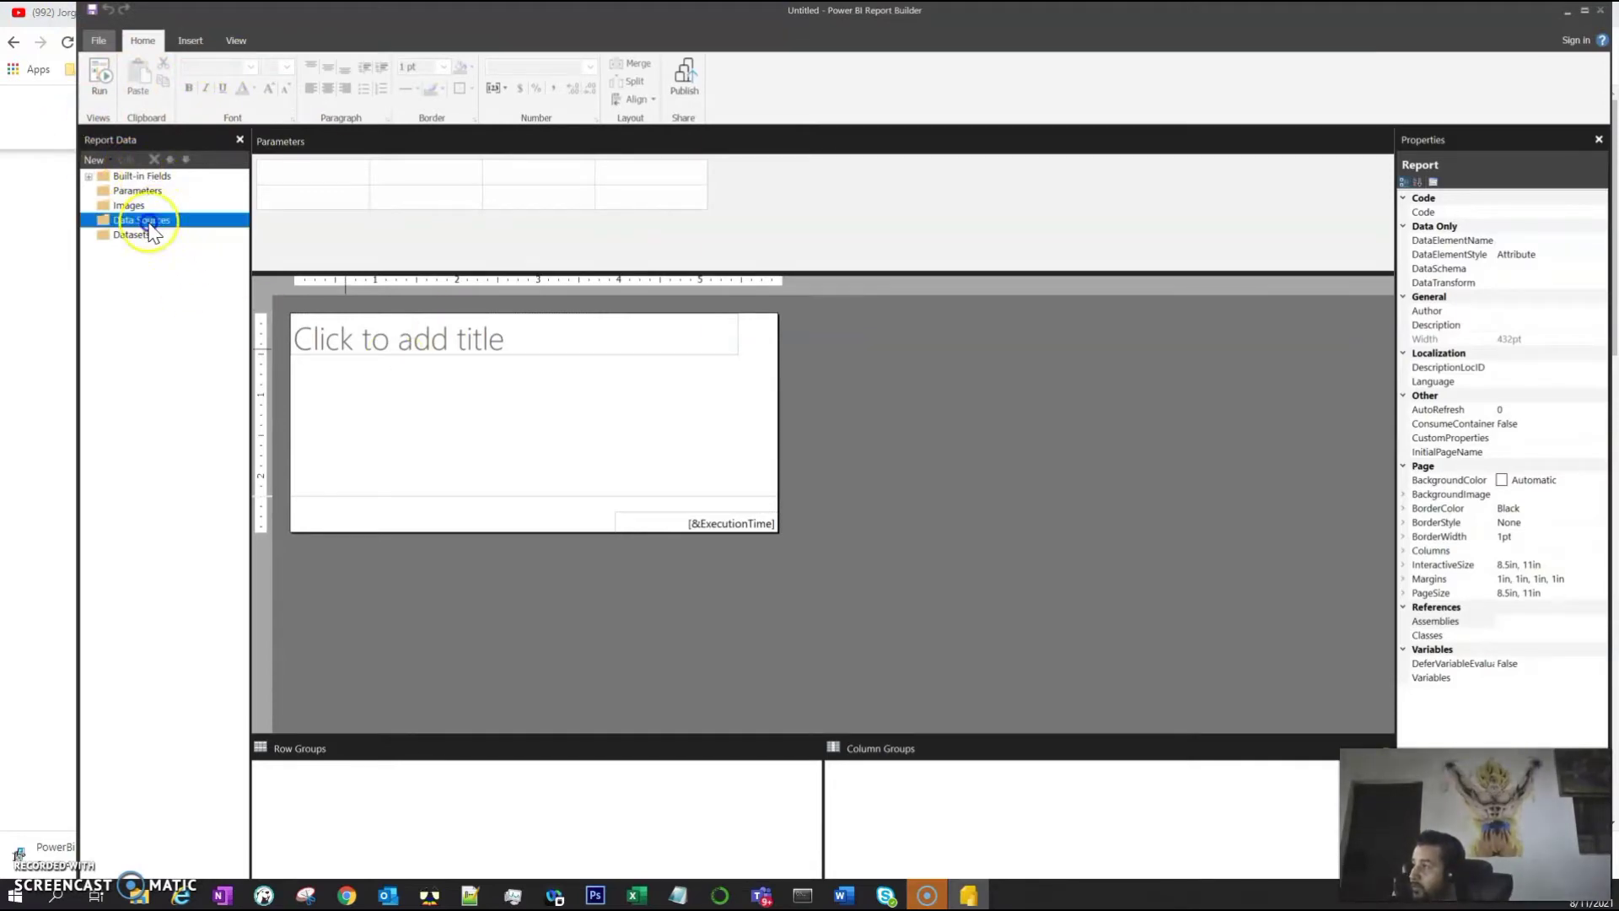
pyautogui.rightClick(151, 233)
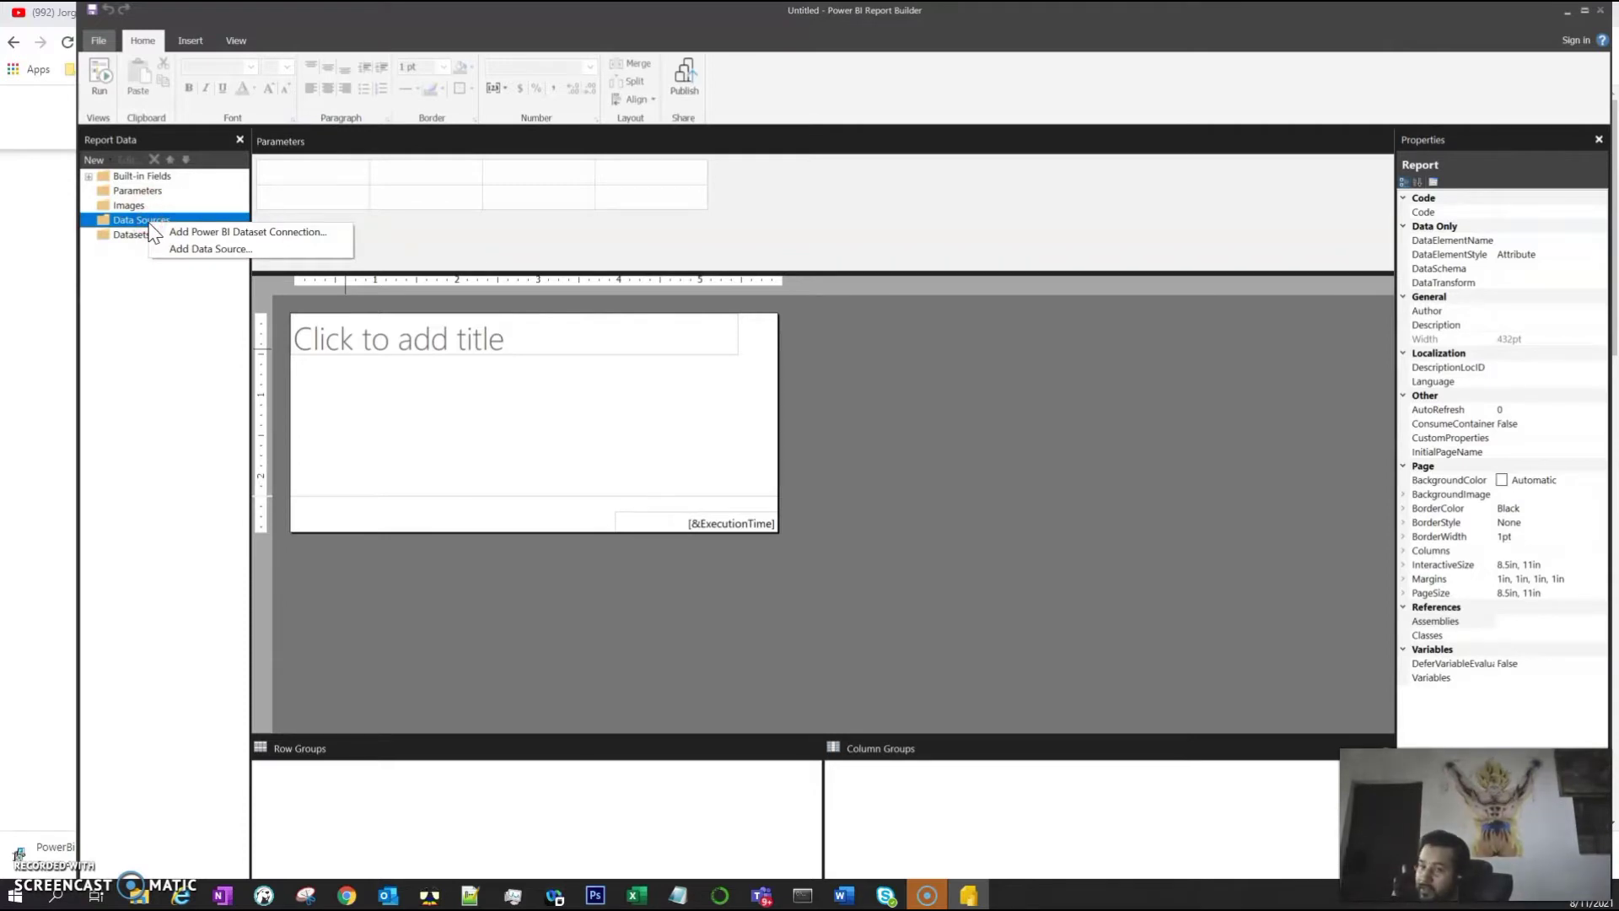
pyautogui.click(197, 250)
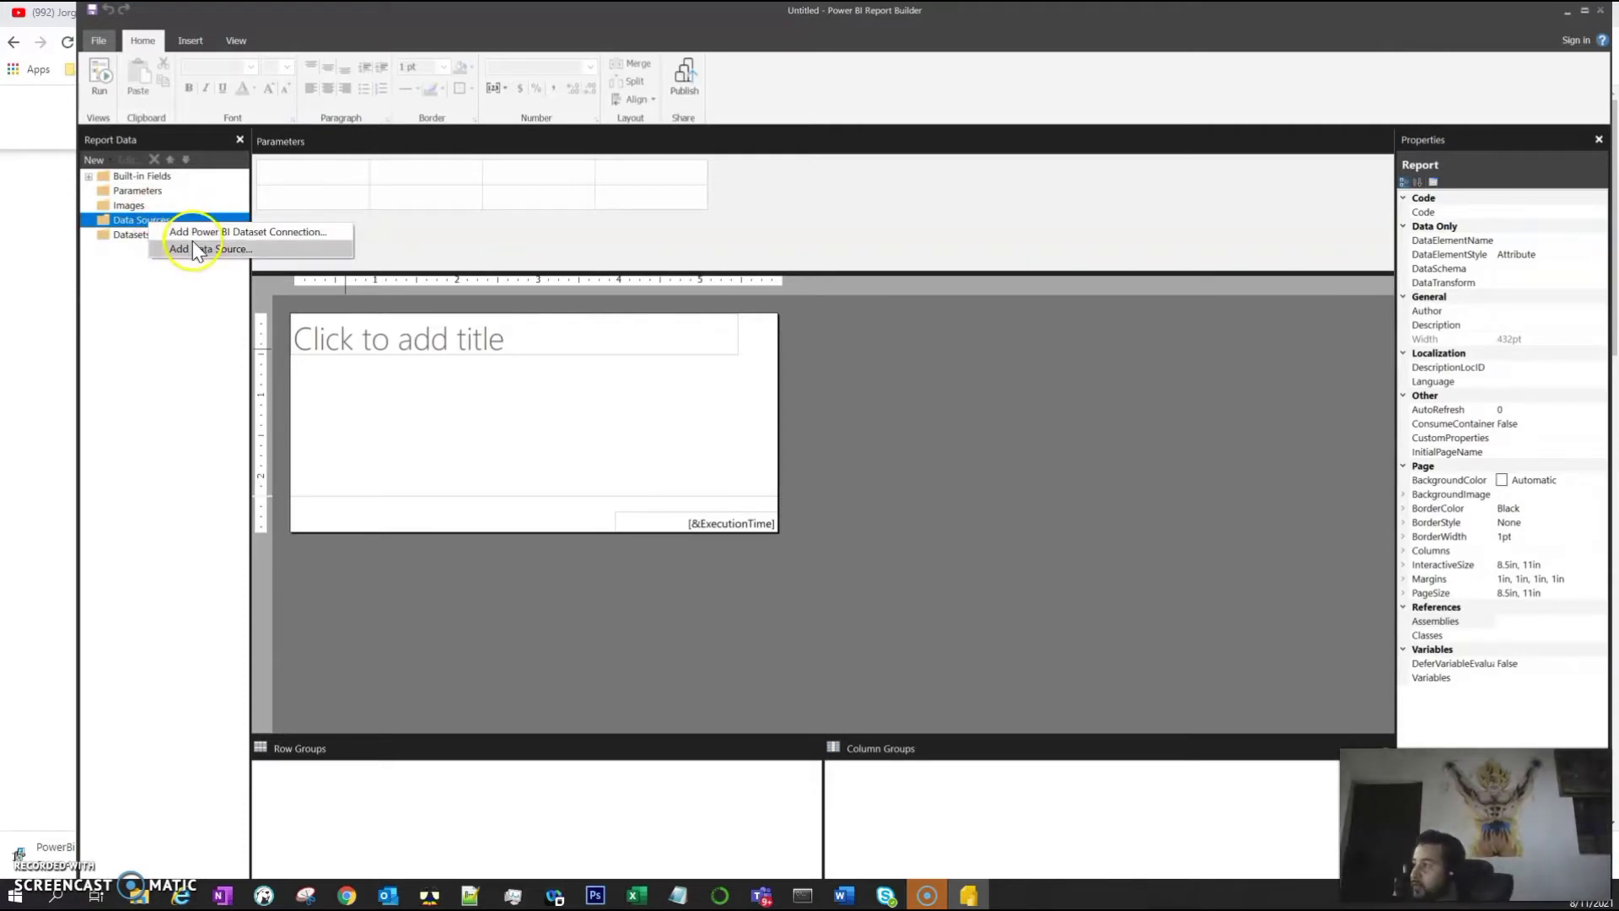
pyautogui.click(194, 251)
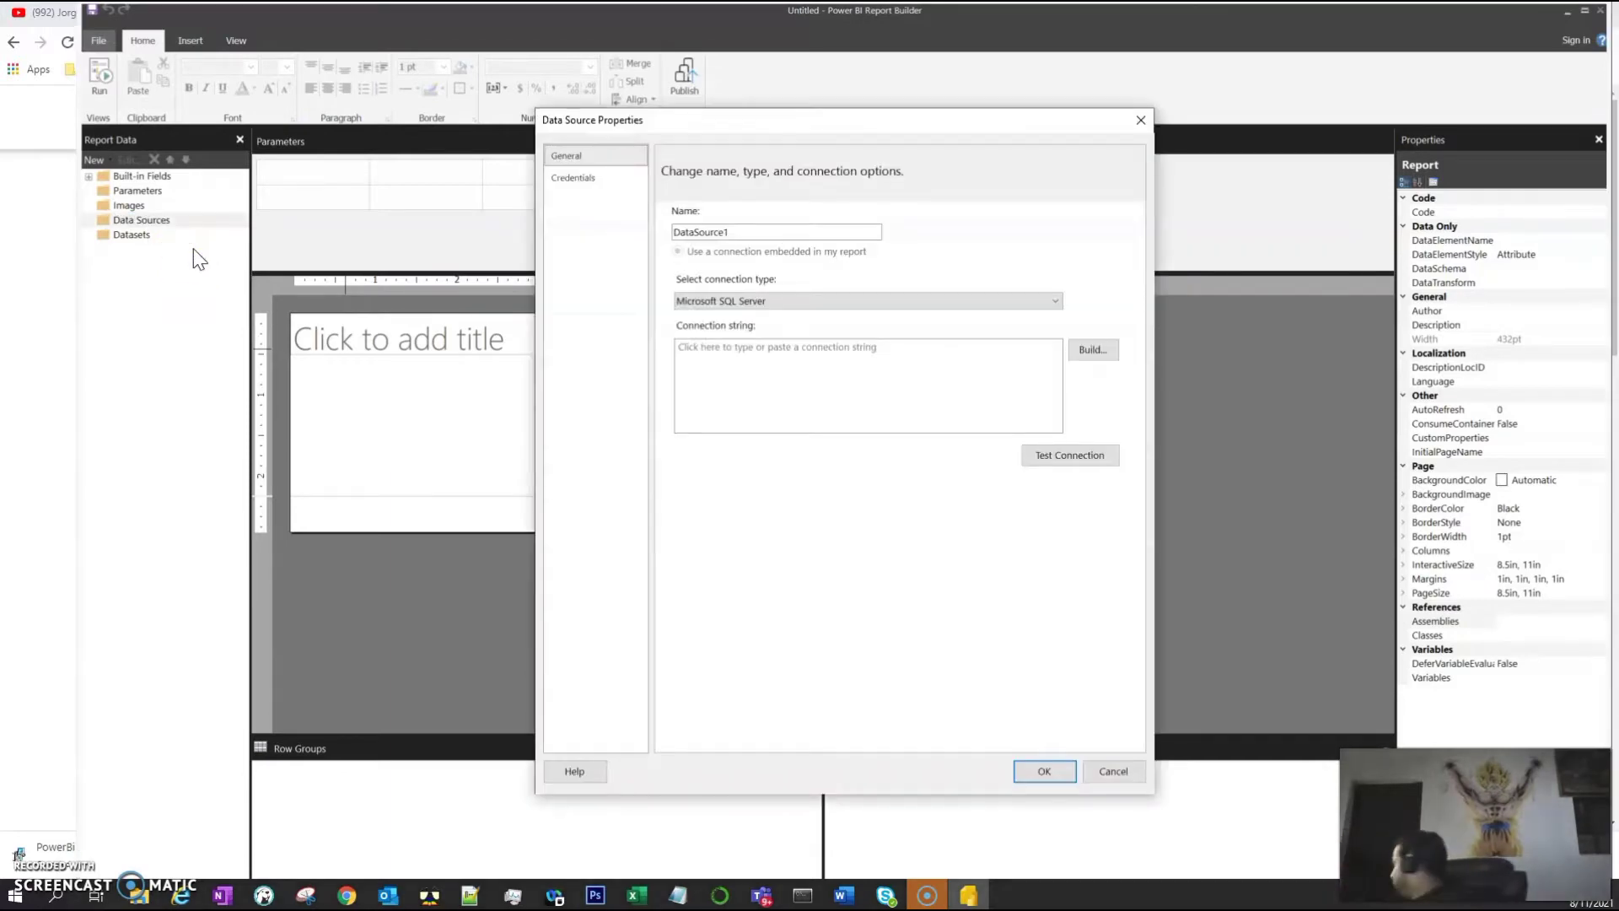
pyautogui.click(752, 301)
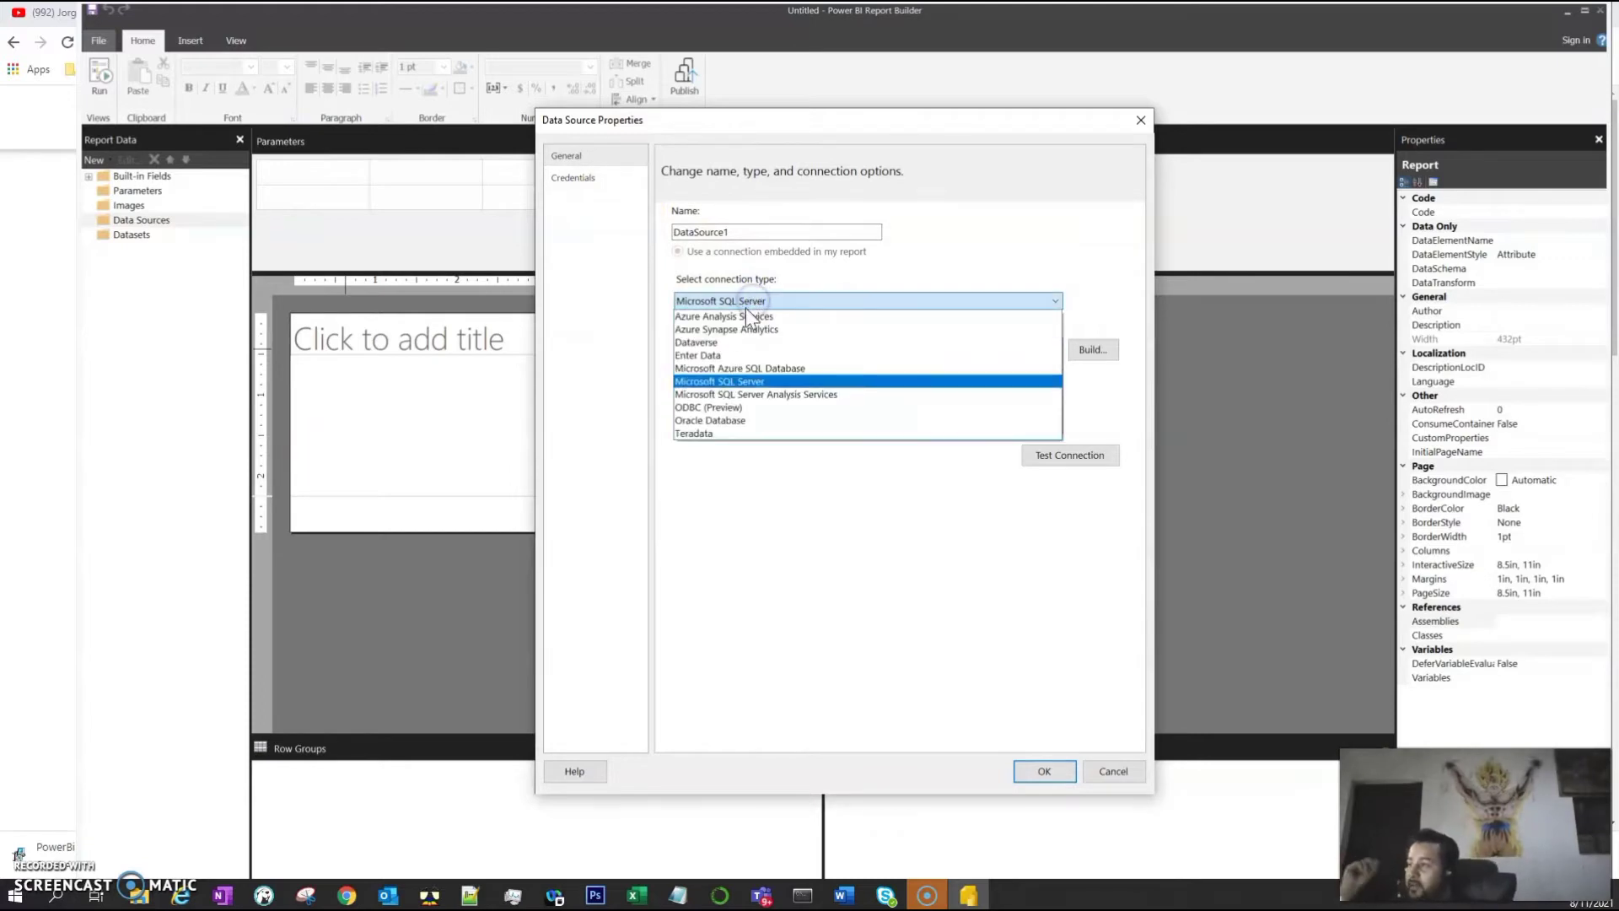
pyautogui.click(716, 413)
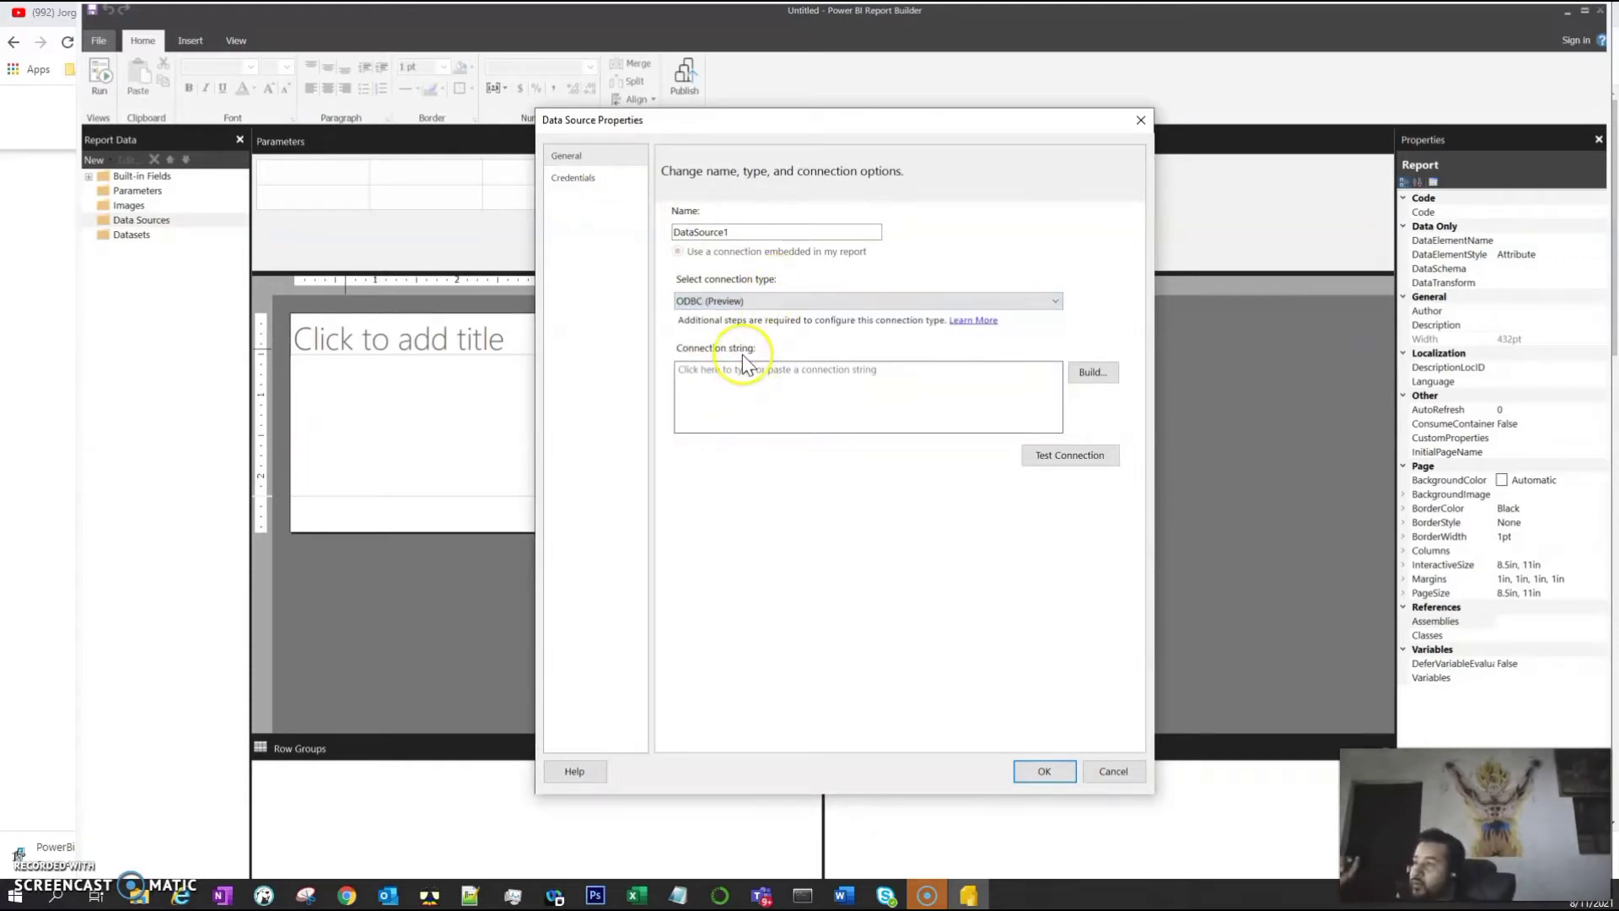
pyautogui.click(746, 229)
pyautogui.doubleClick(738, 235)
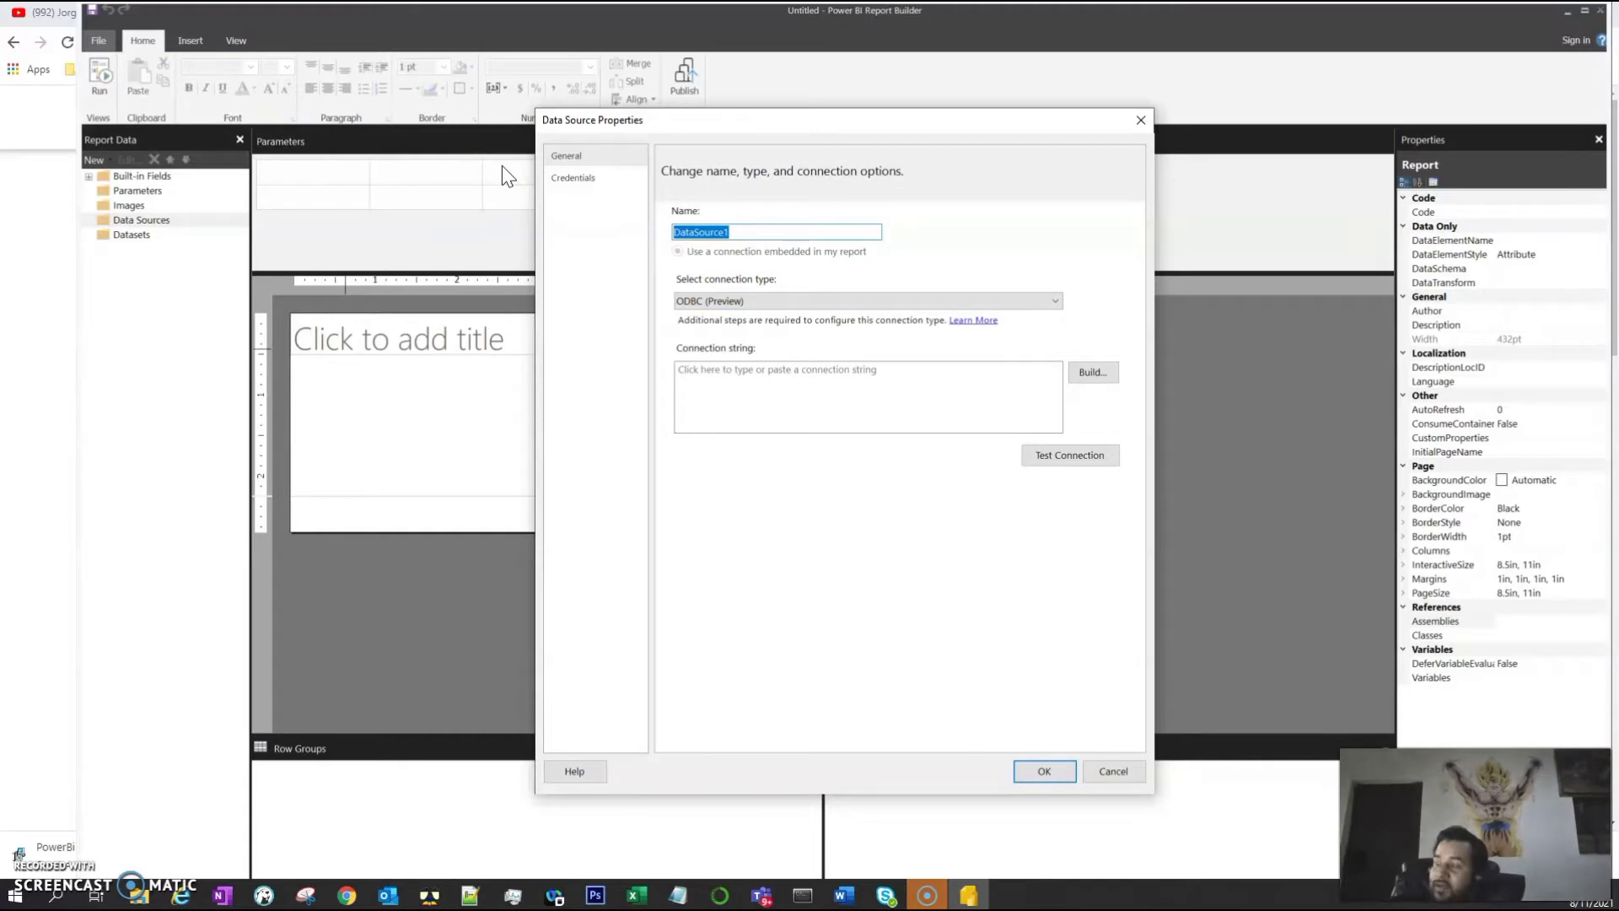
pyautogui.write('dbconection1')
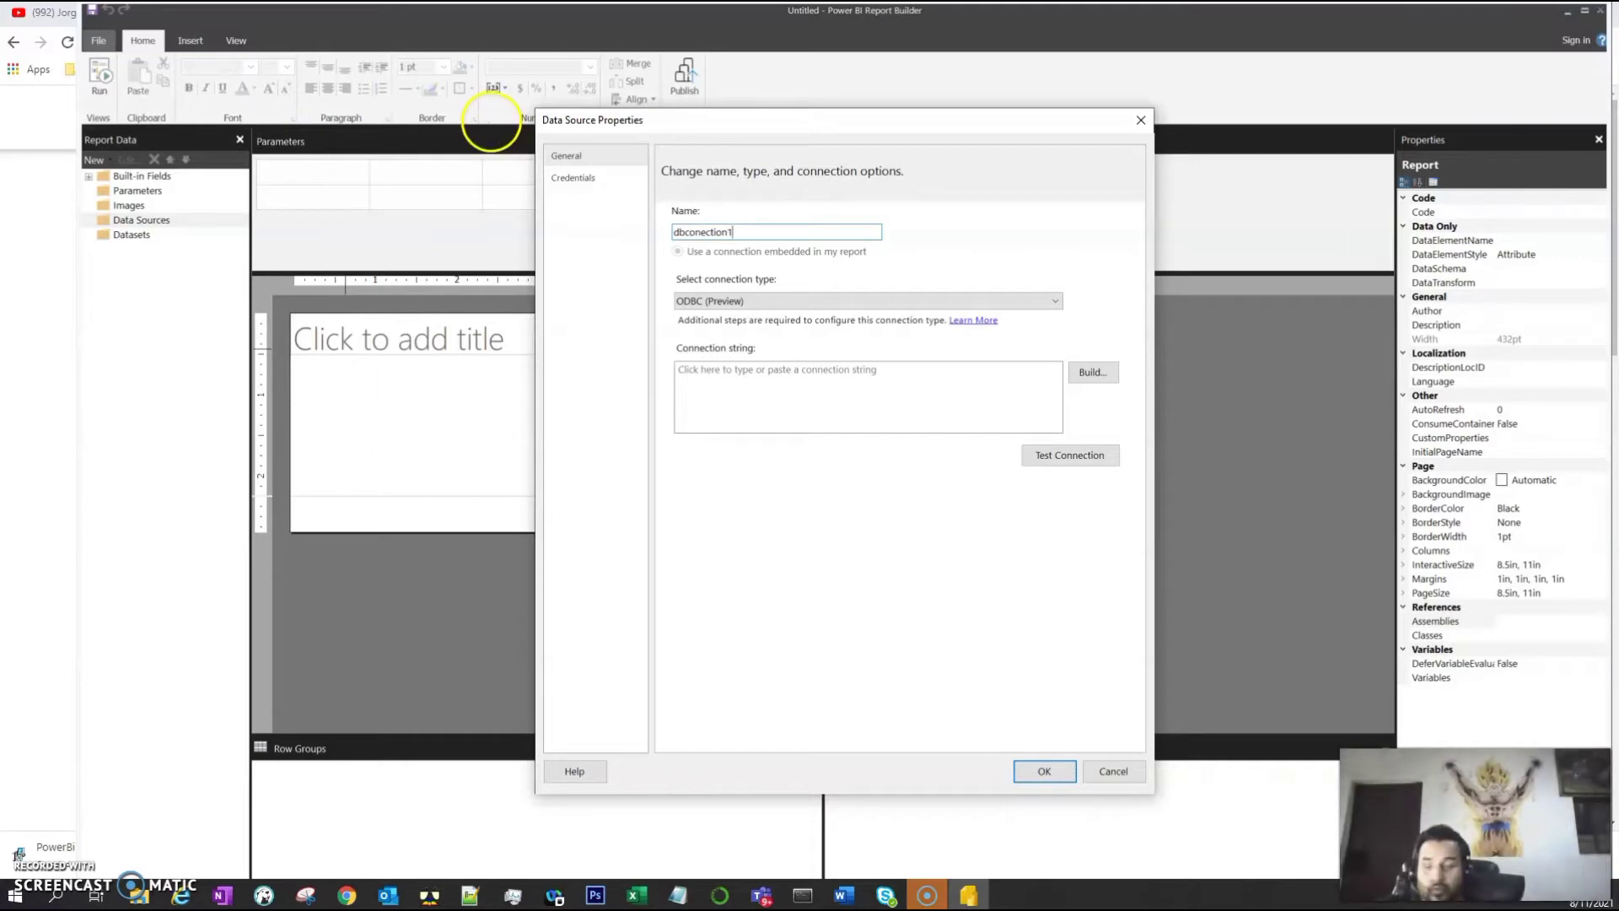
# Build the connection string from the existing system data source name composite_DEV
pyautogui.click(1087, 376)
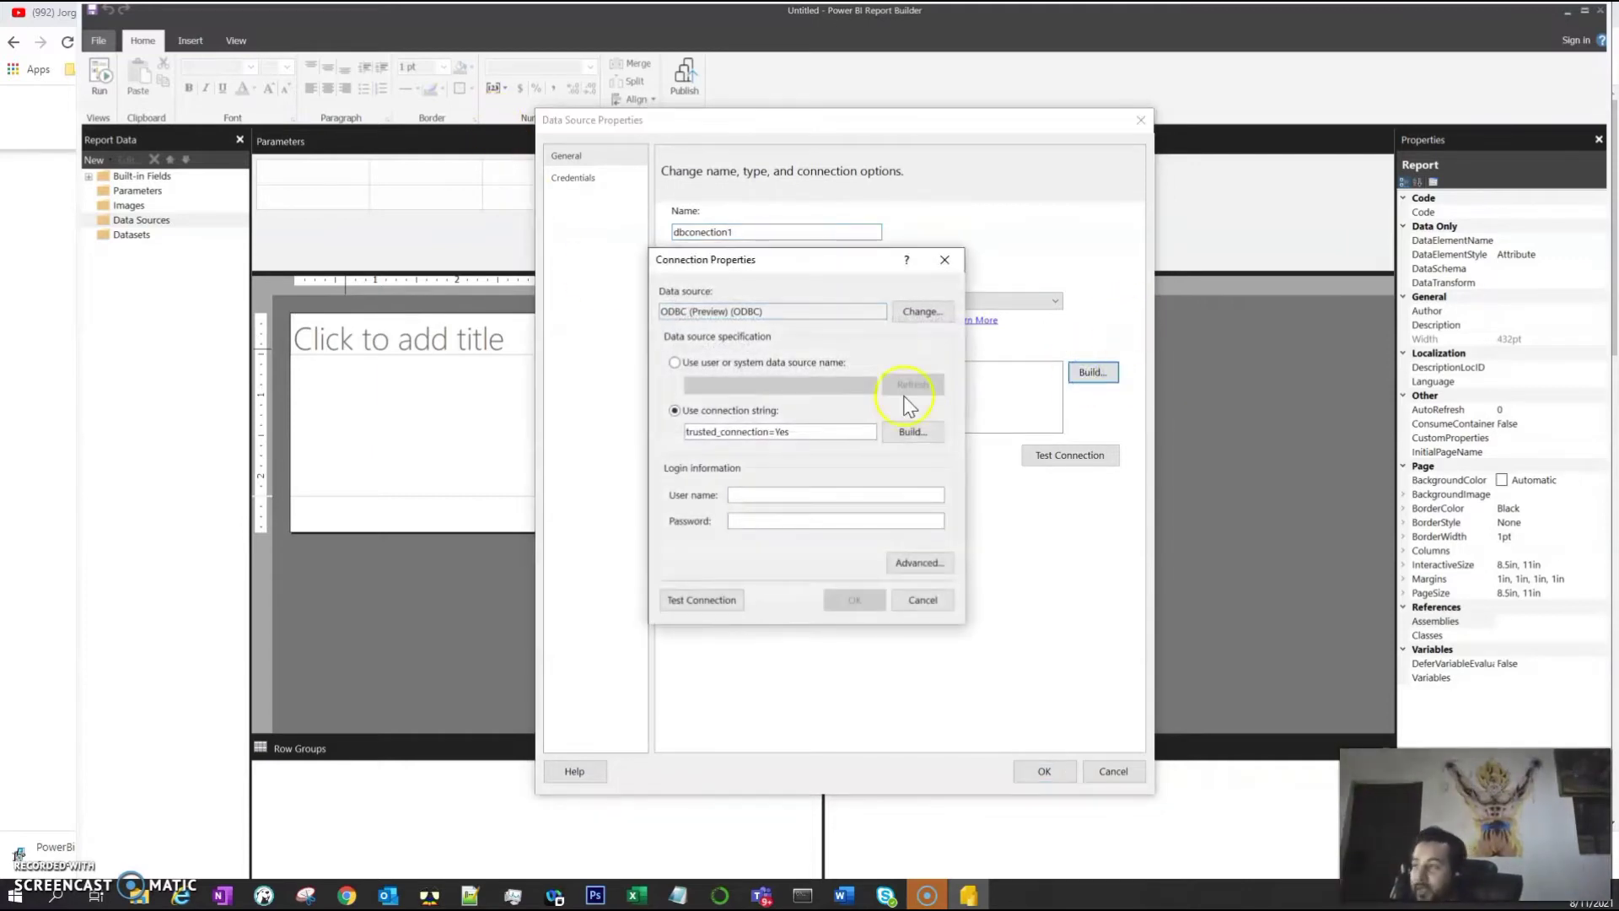
pyautogui.click(784, 362)
pyautogui.click(867, 383)
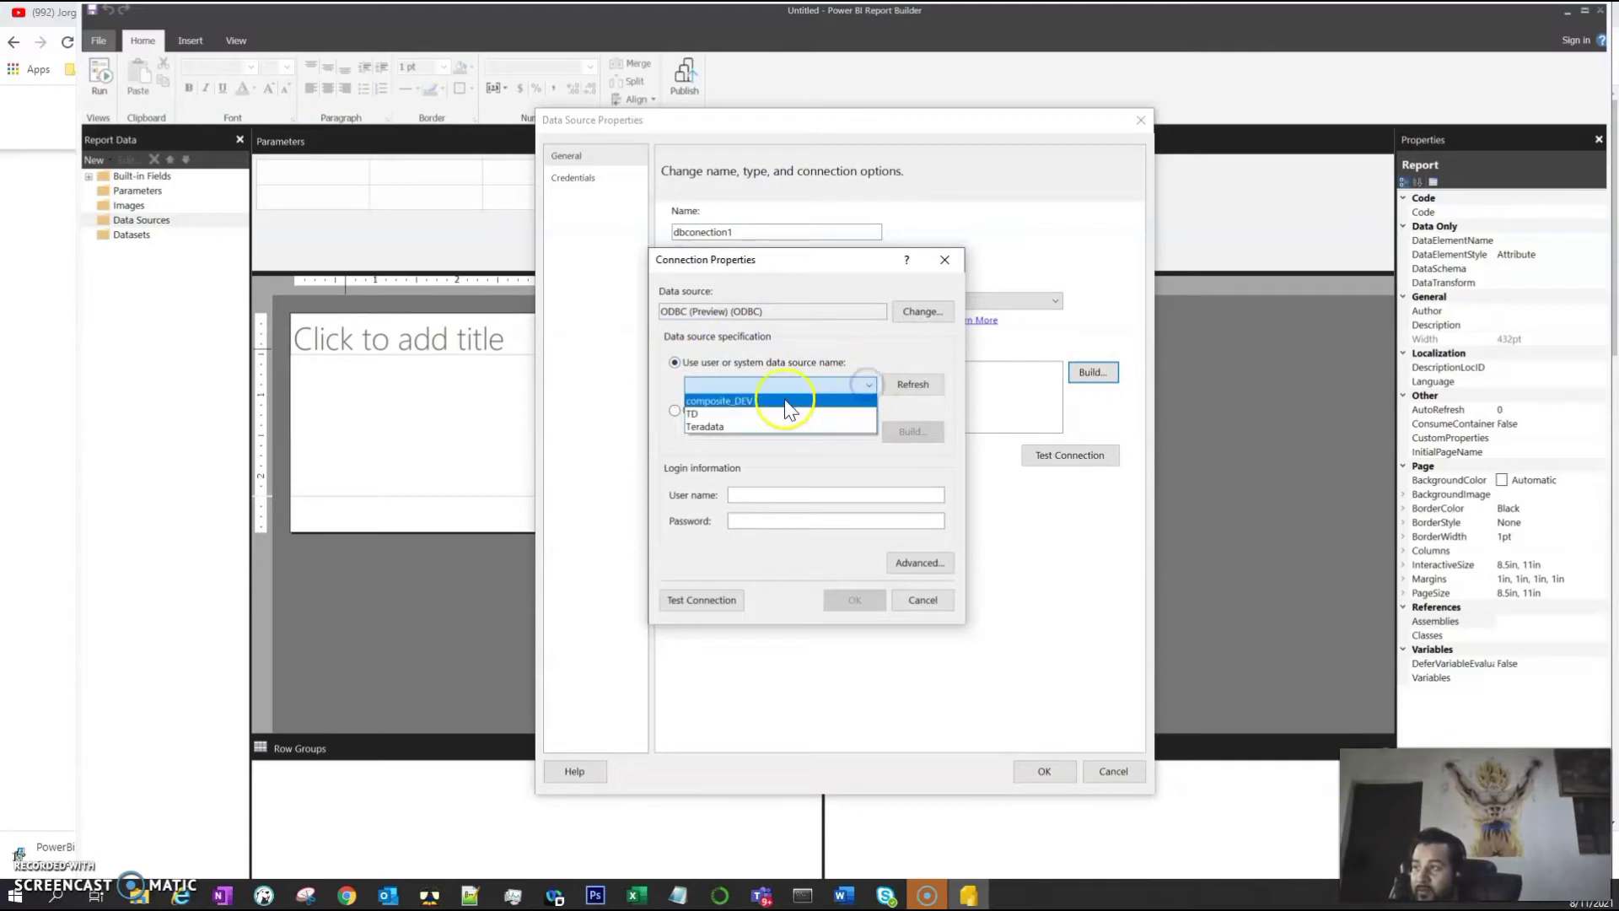
pyautogui.click(740, 403)
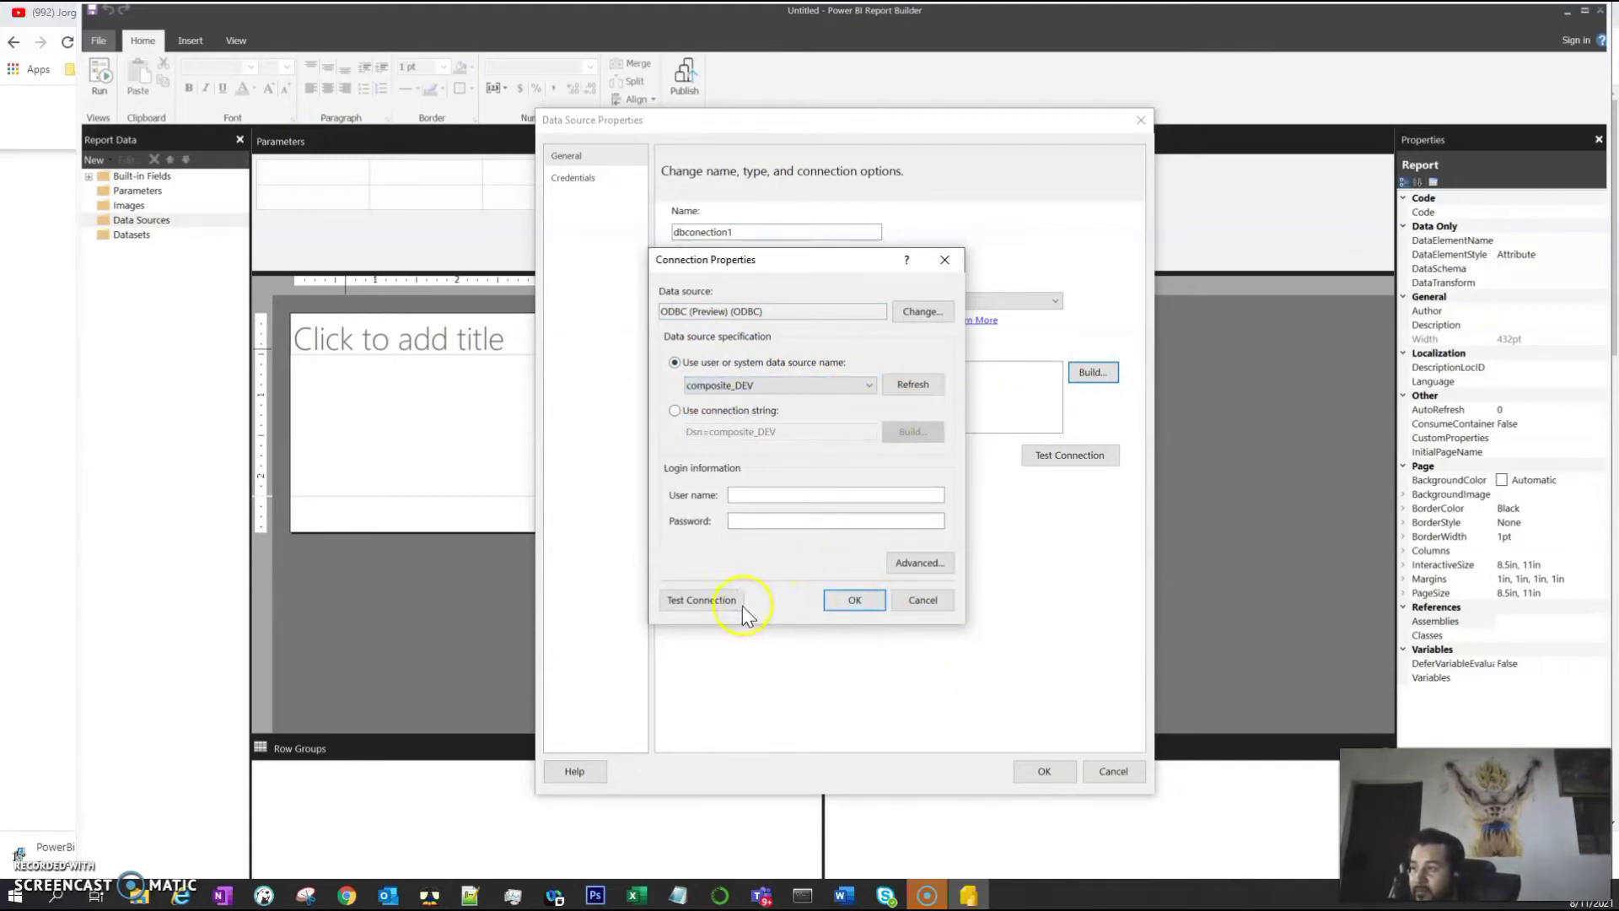
# Test the composite_DEV connection, accept the connection properties and save the data source
pyautogui.click(716, 601)
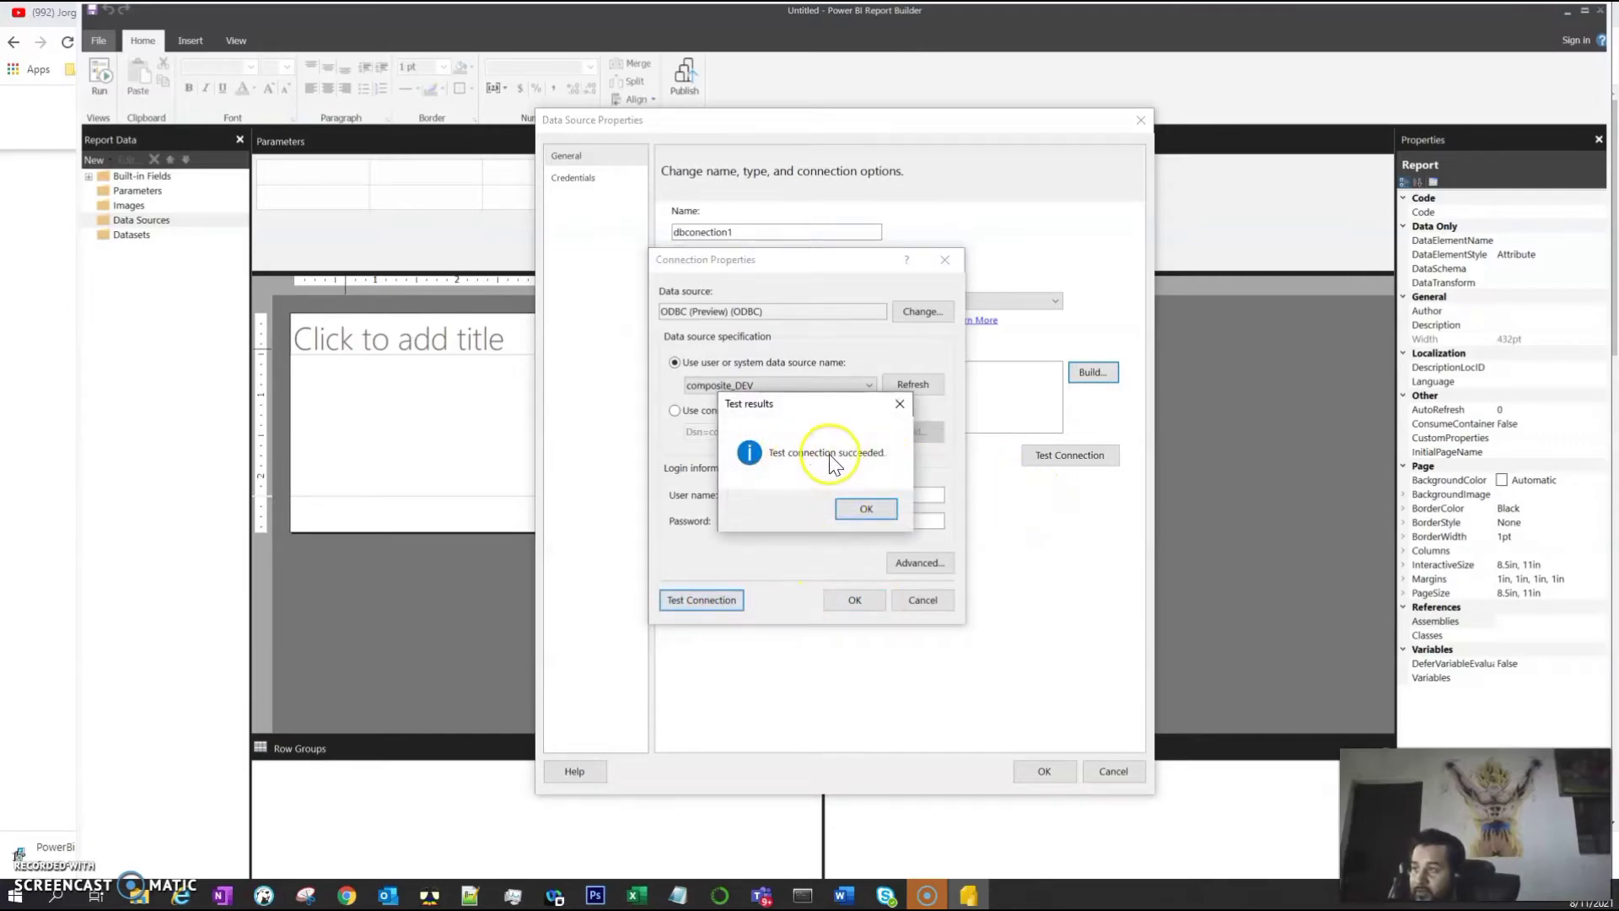
pyautogui.click(866, 509)
pyautogui.click(855, 594)
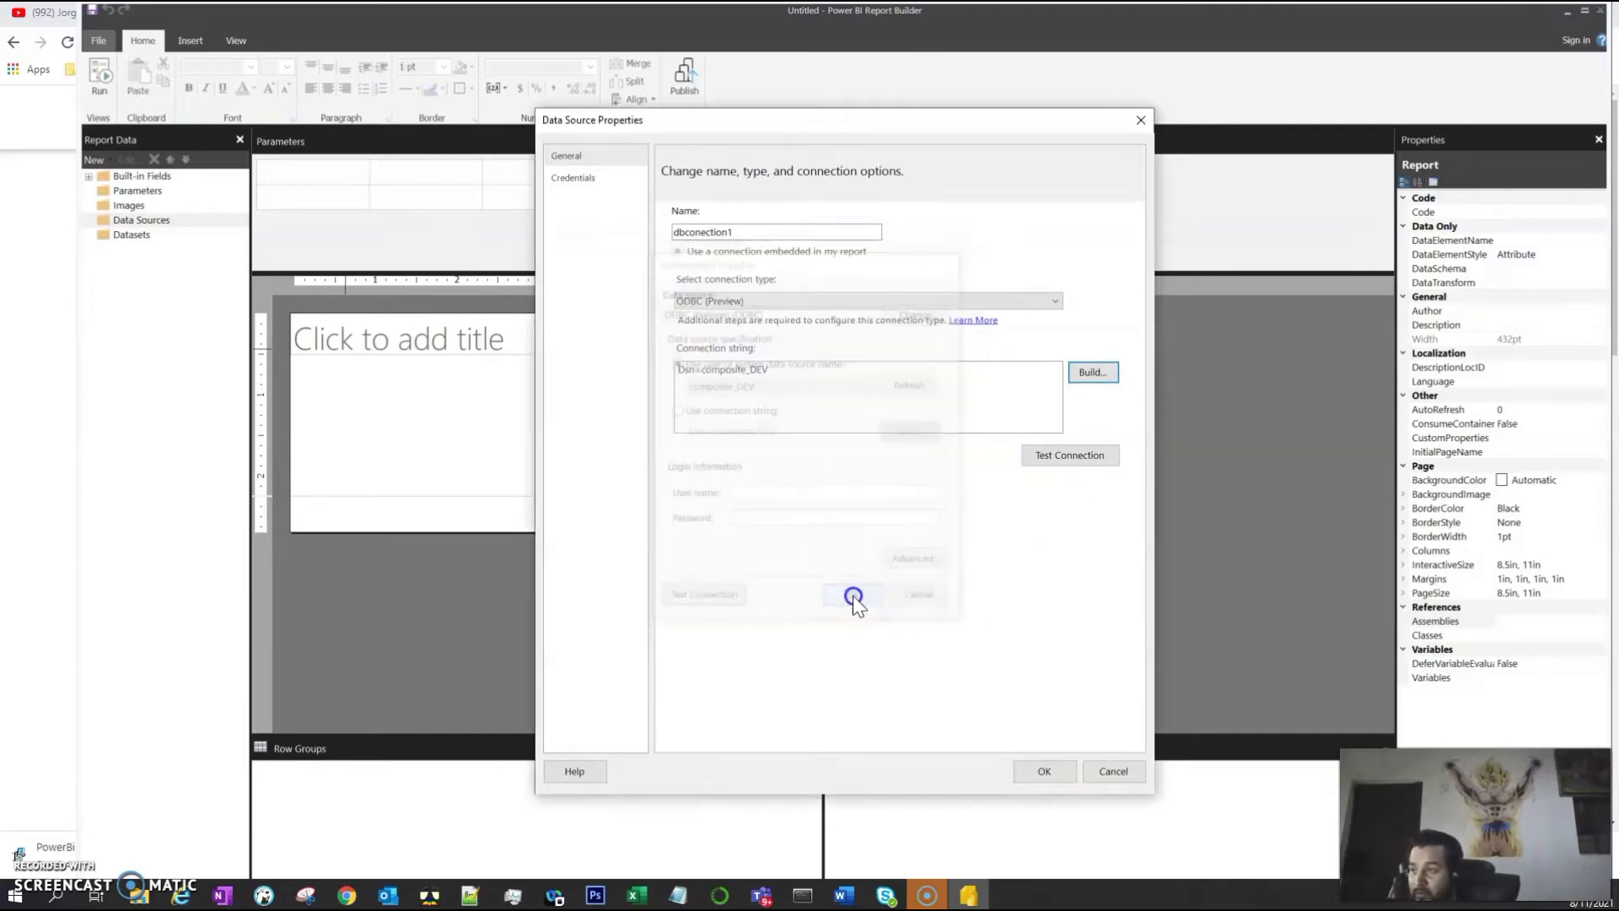
pyautogui.click(1044, 772)
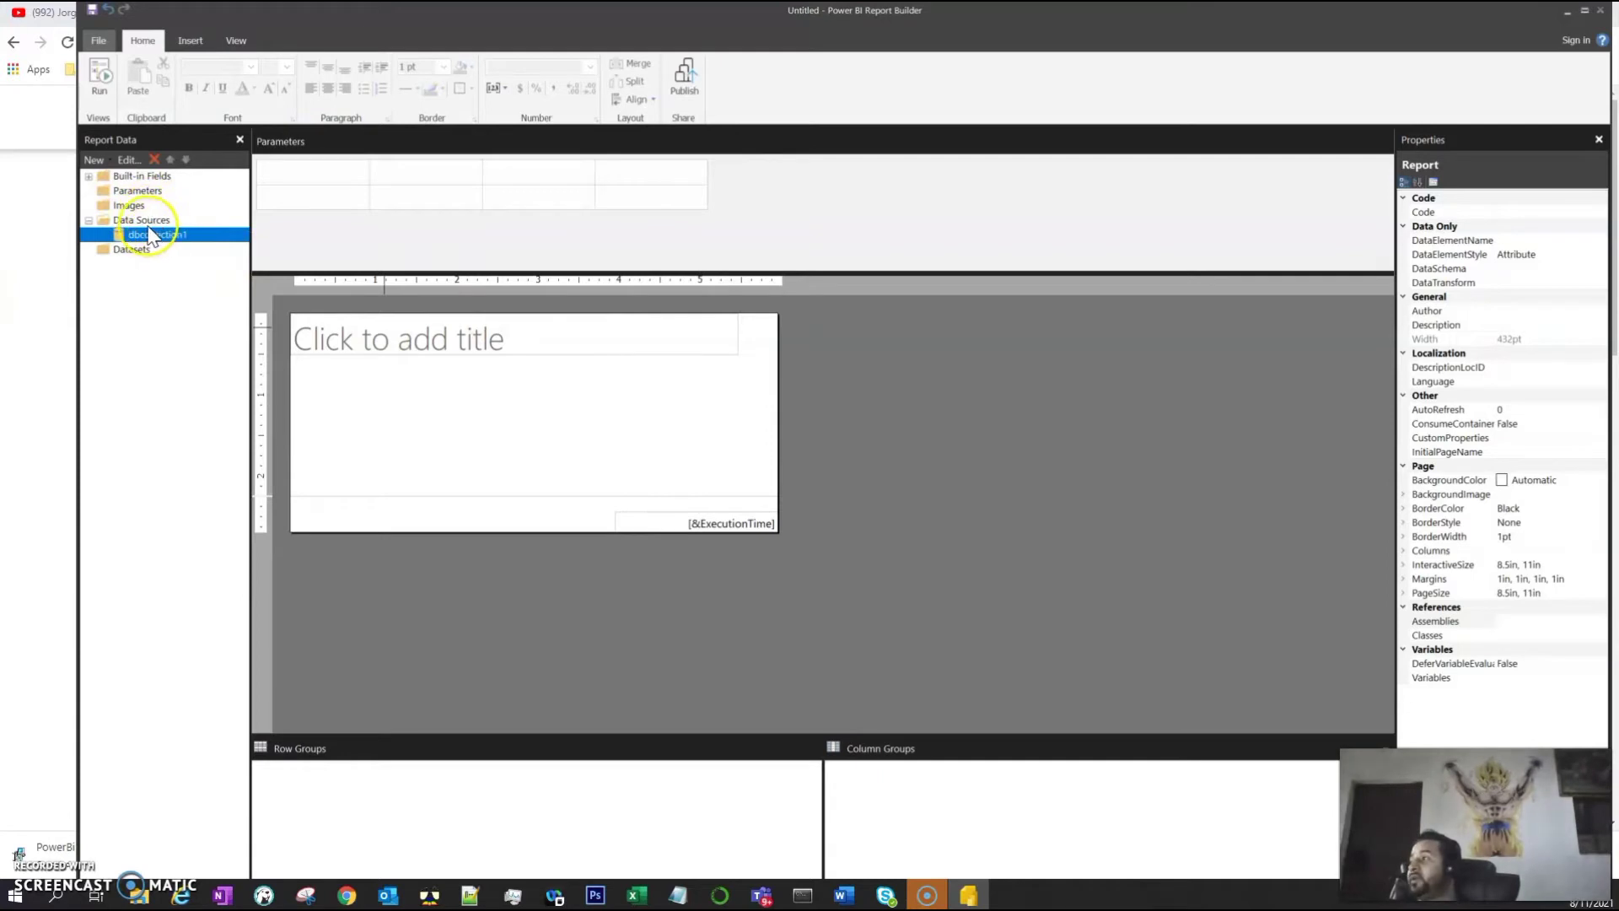
# Add a dataset named query1 that uses the dbconection1 data source
pyautogui.click(125, 251)
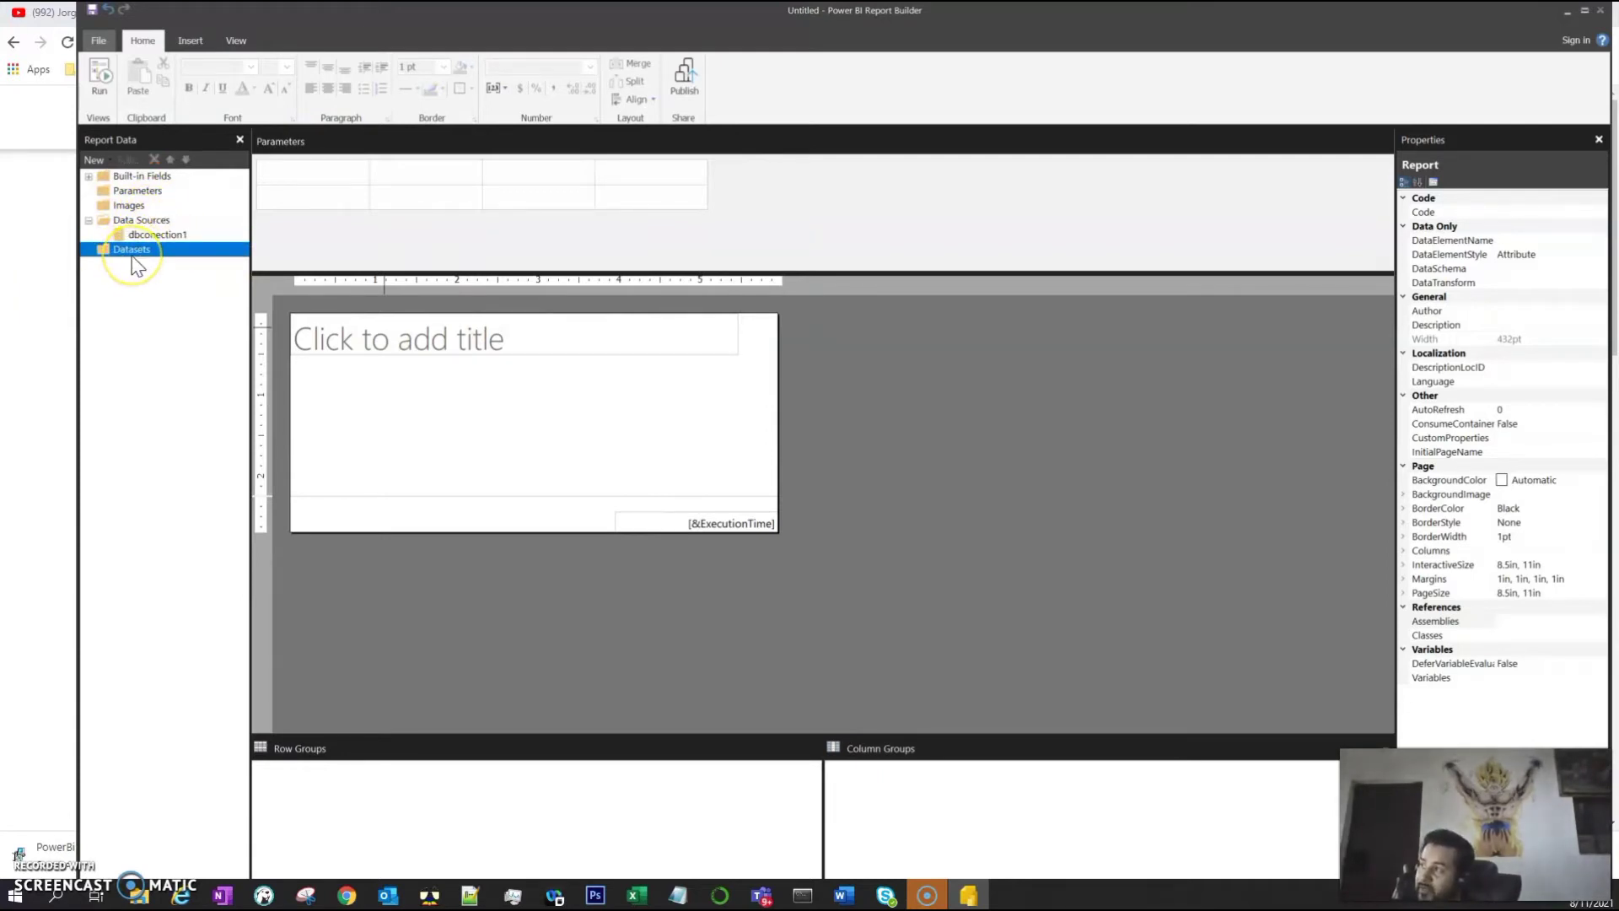
pyautogui.rightClick(139, 252)
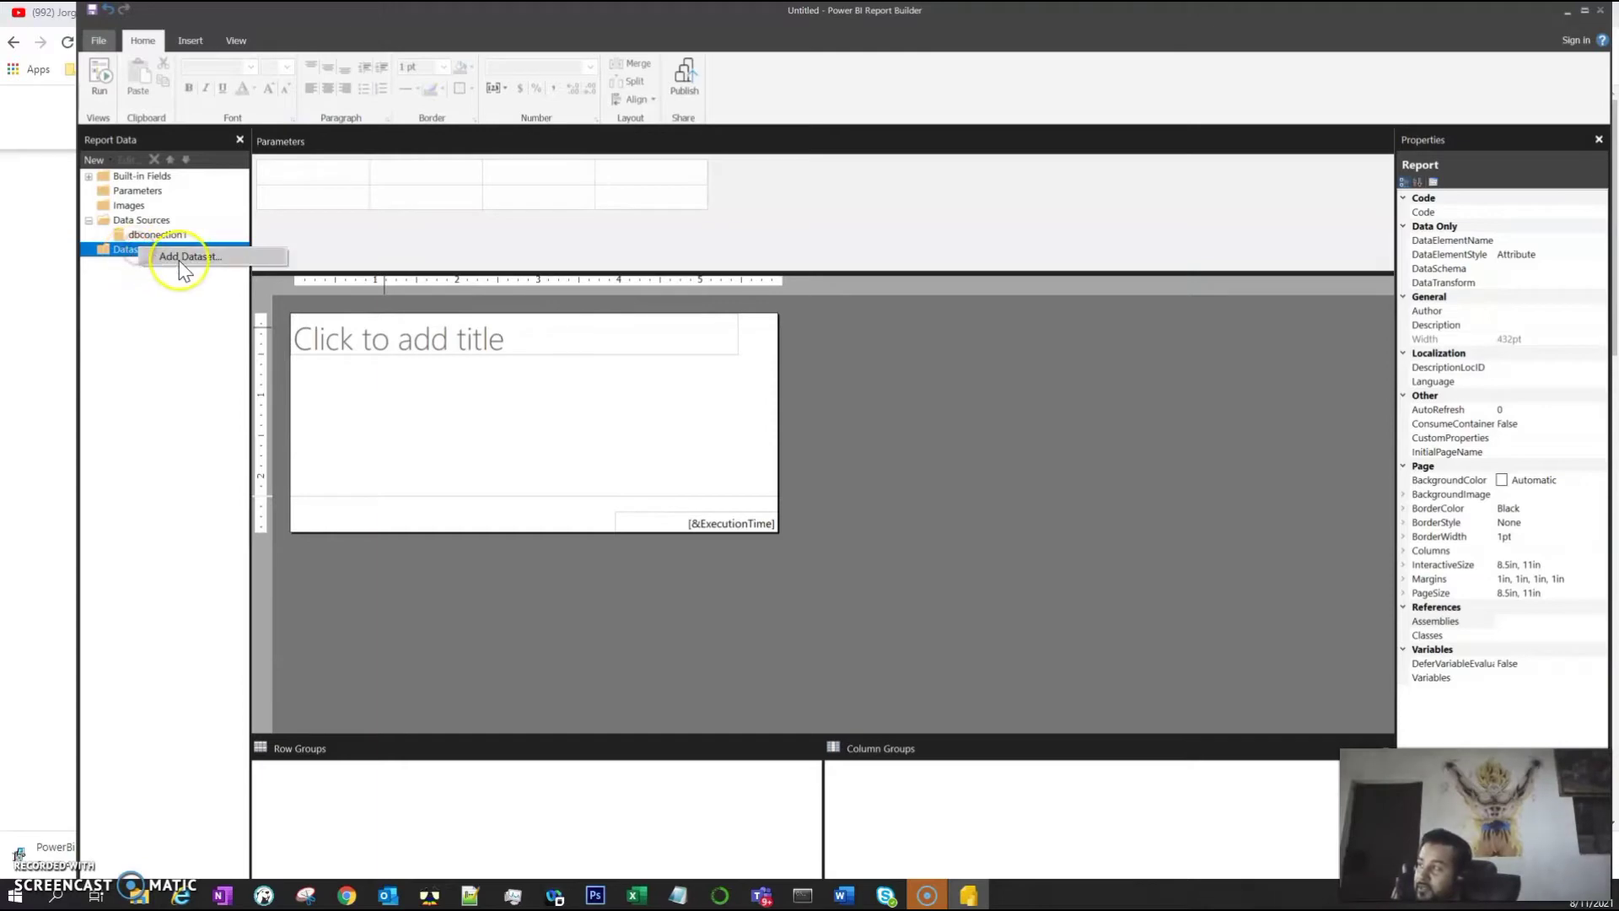
pyautogui.click(180, 257)
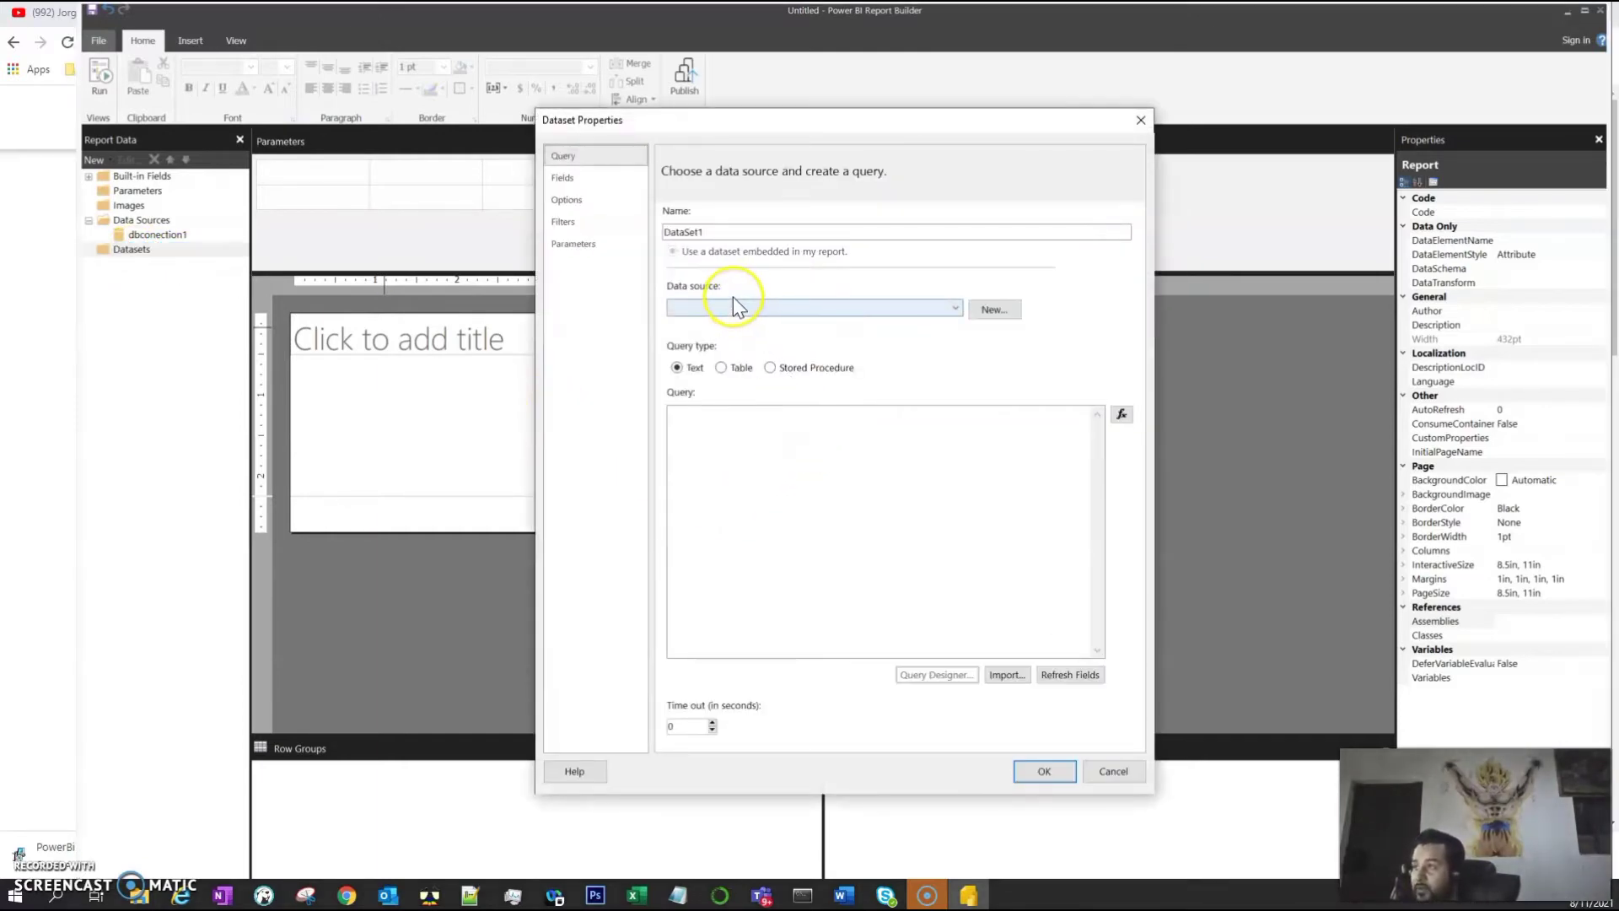
pyautogui.moveTo(722, 232); pyautogui.dragTo(560, 227)
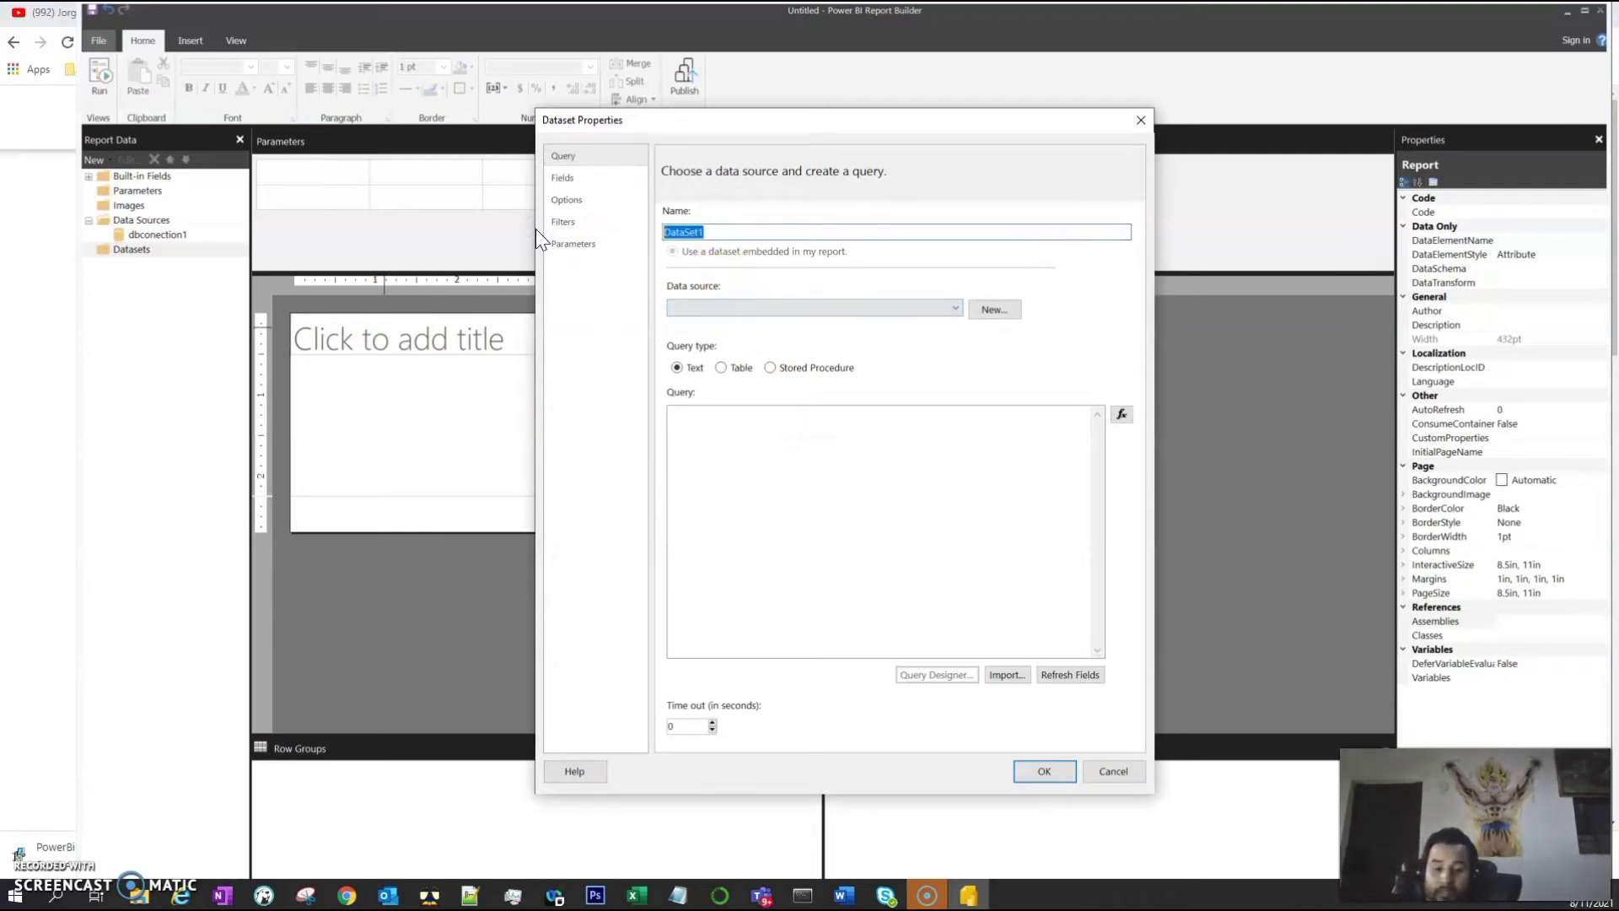
pyautogui.write('query1')
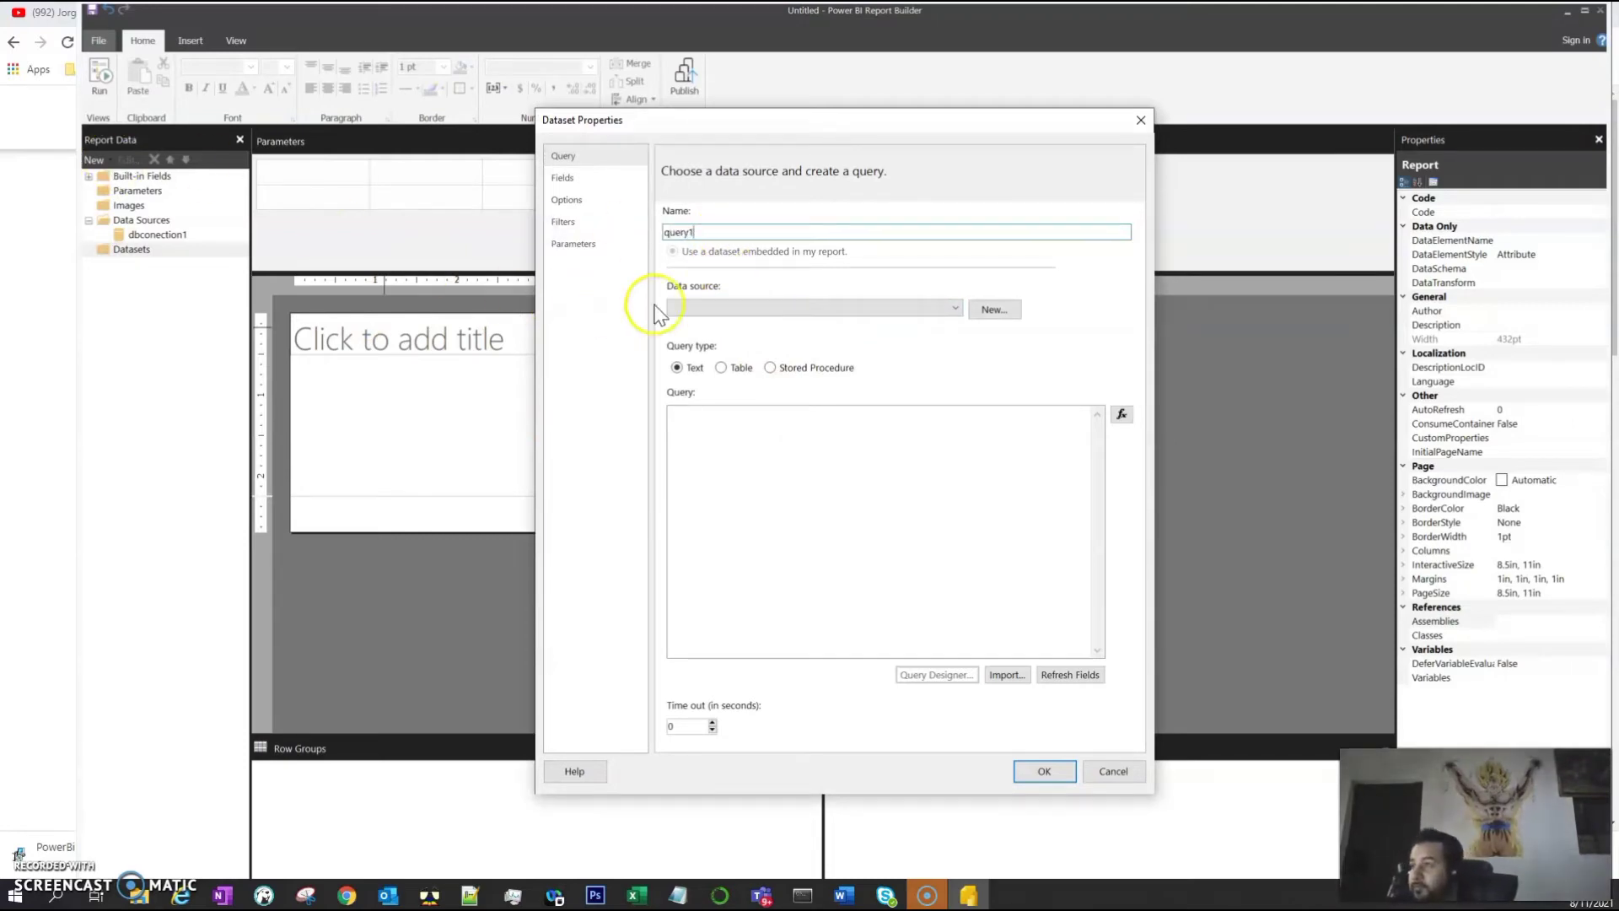
pyautogui.click(752, 307)
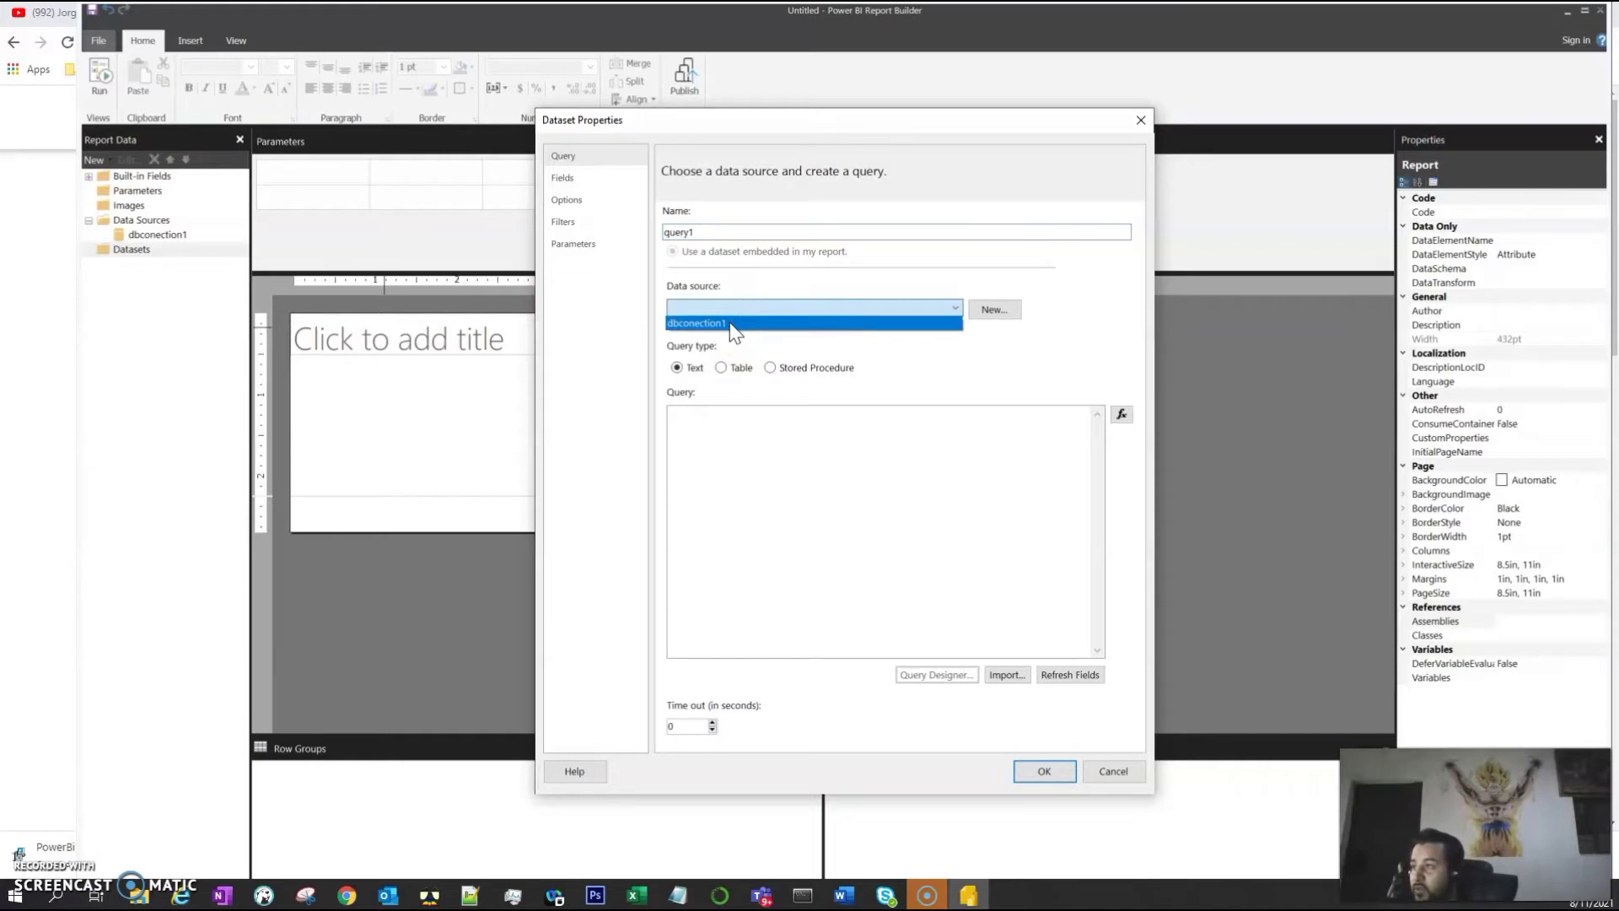
pyautogui.click(731, 324)
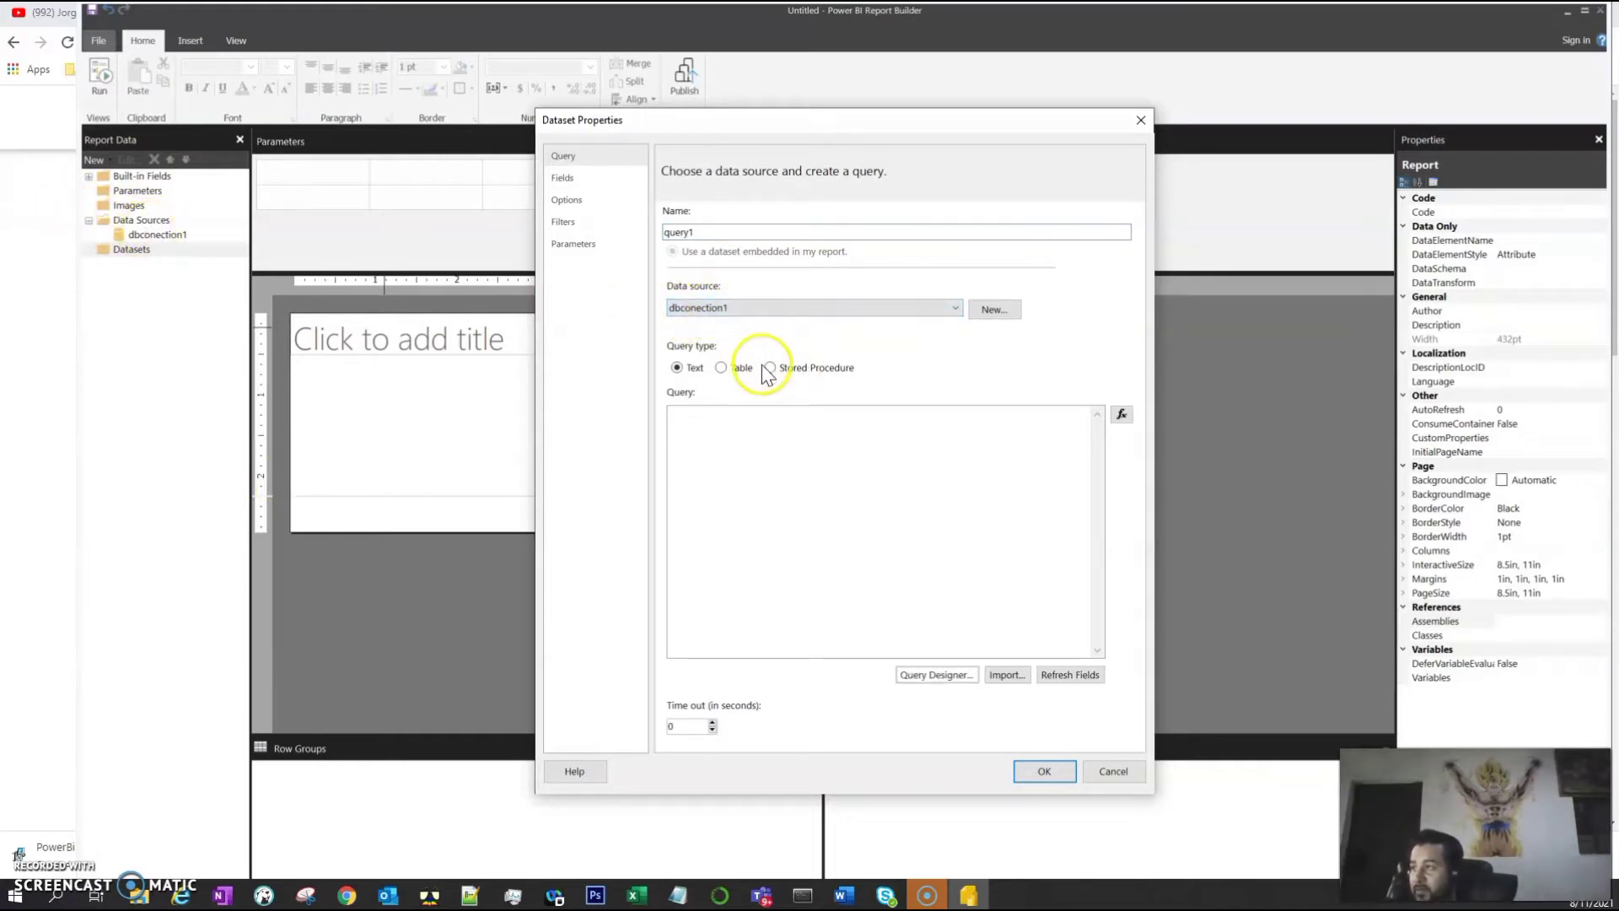
# Fill the dataset's text query with the copied SELECT statement on HYLA.HYLA_VIEWS.unfd_ip_cmpr_tlg, filtered by rpt_start_dt = Current_Date-7 and rpt_end_dt = Current_Date-1
pyautogui.click(737, 433)
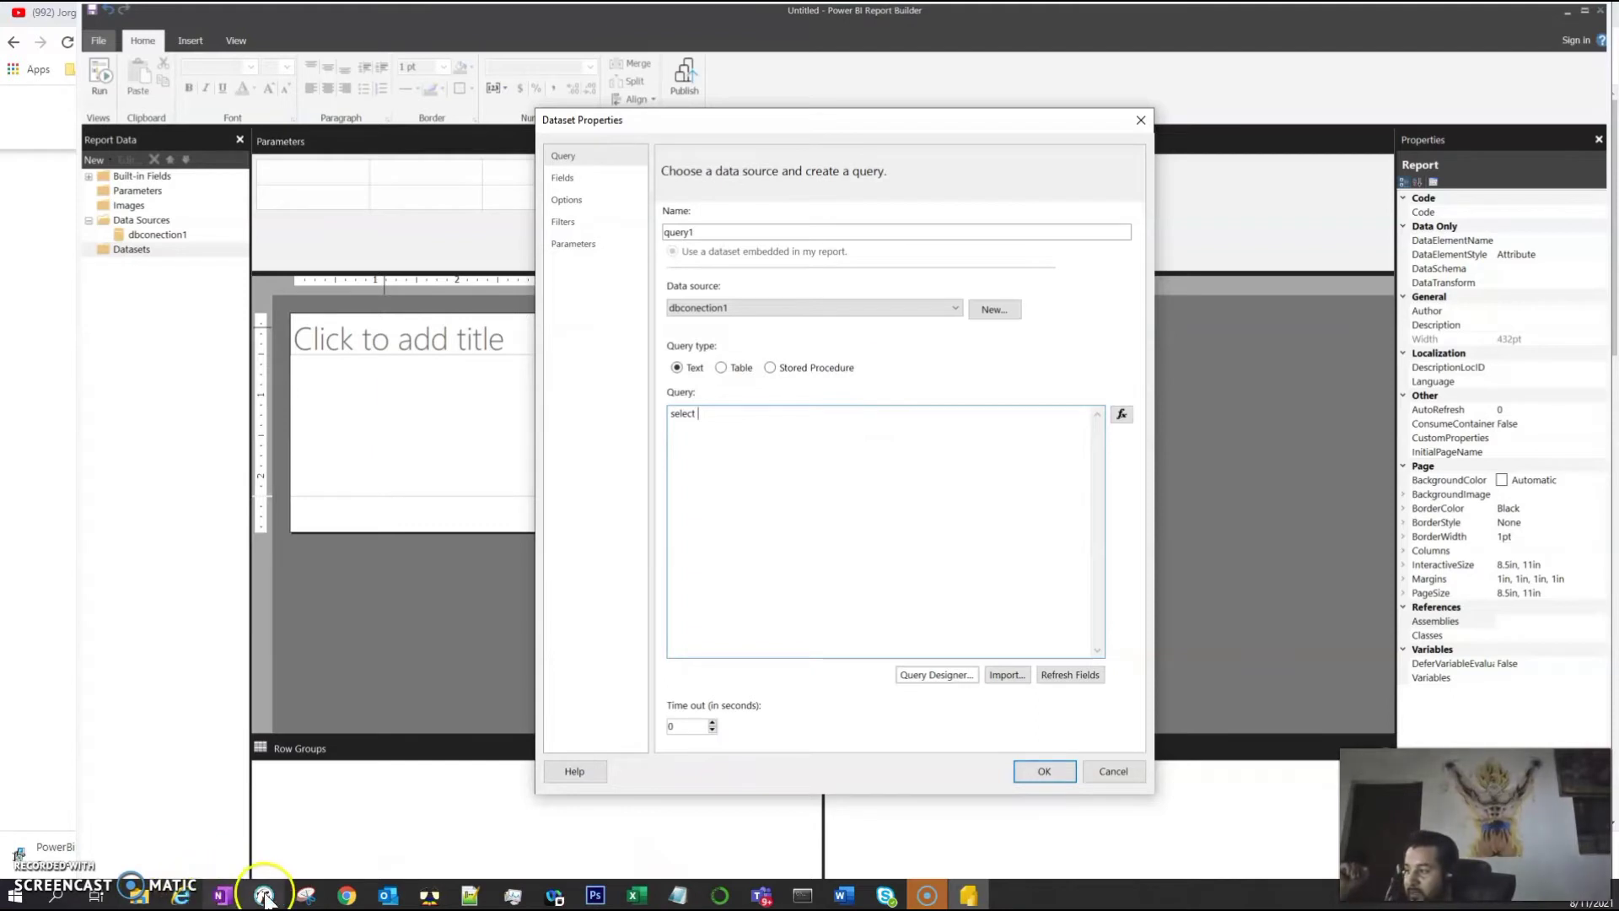
pyautogui.click(469, 898)
pyautogui.doubleClick(776, 416)
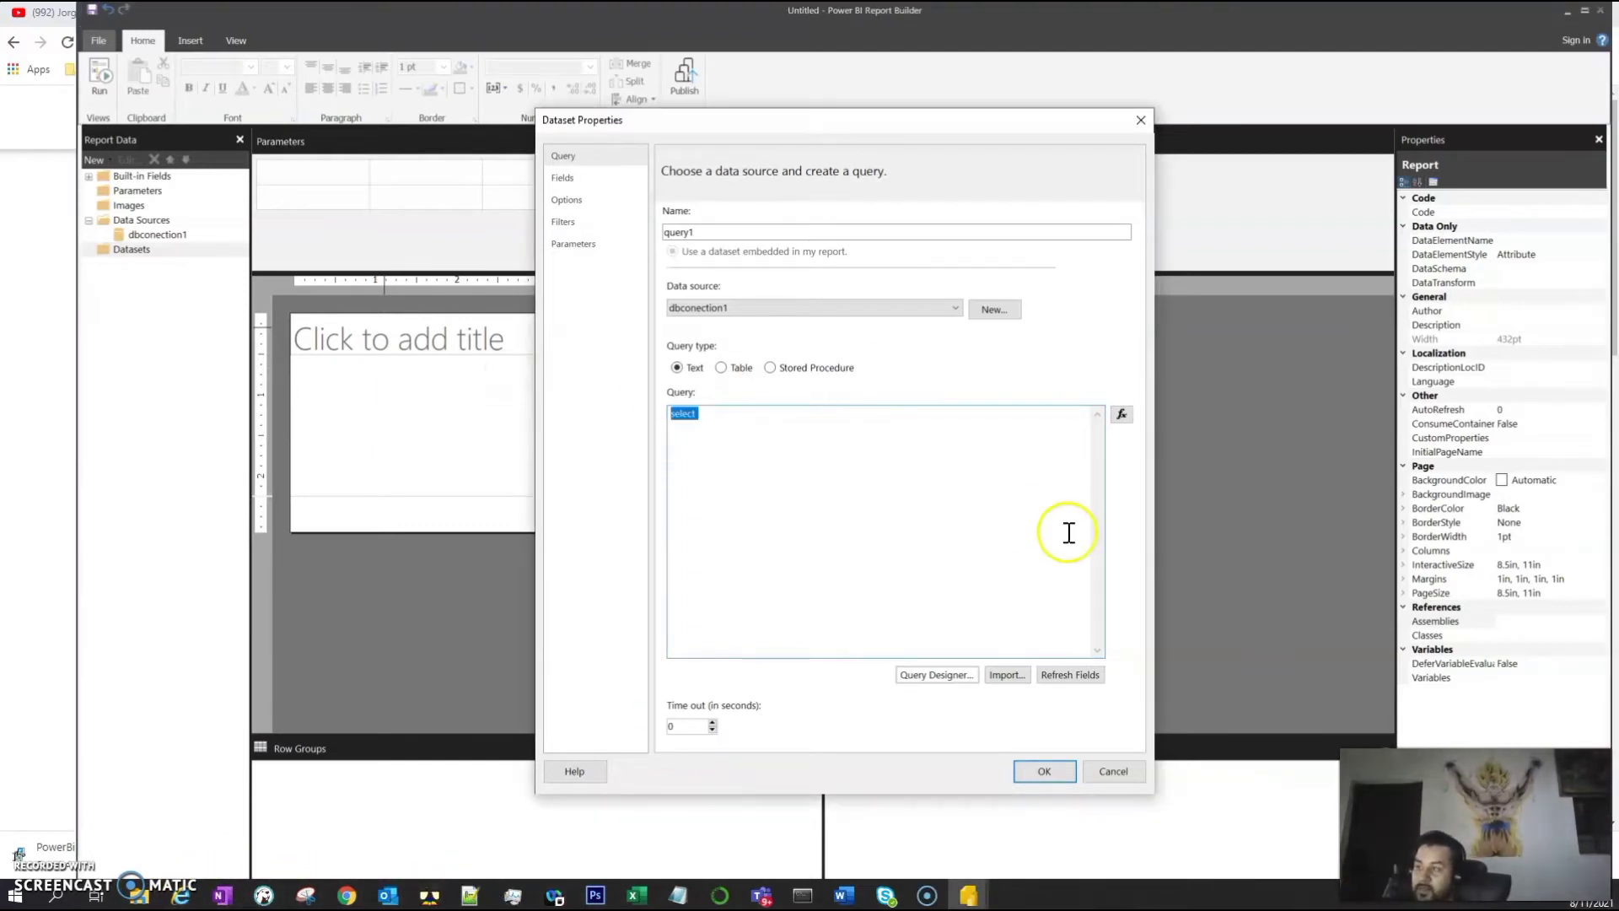
pyautogui.hotkey('ctrl', 'v')
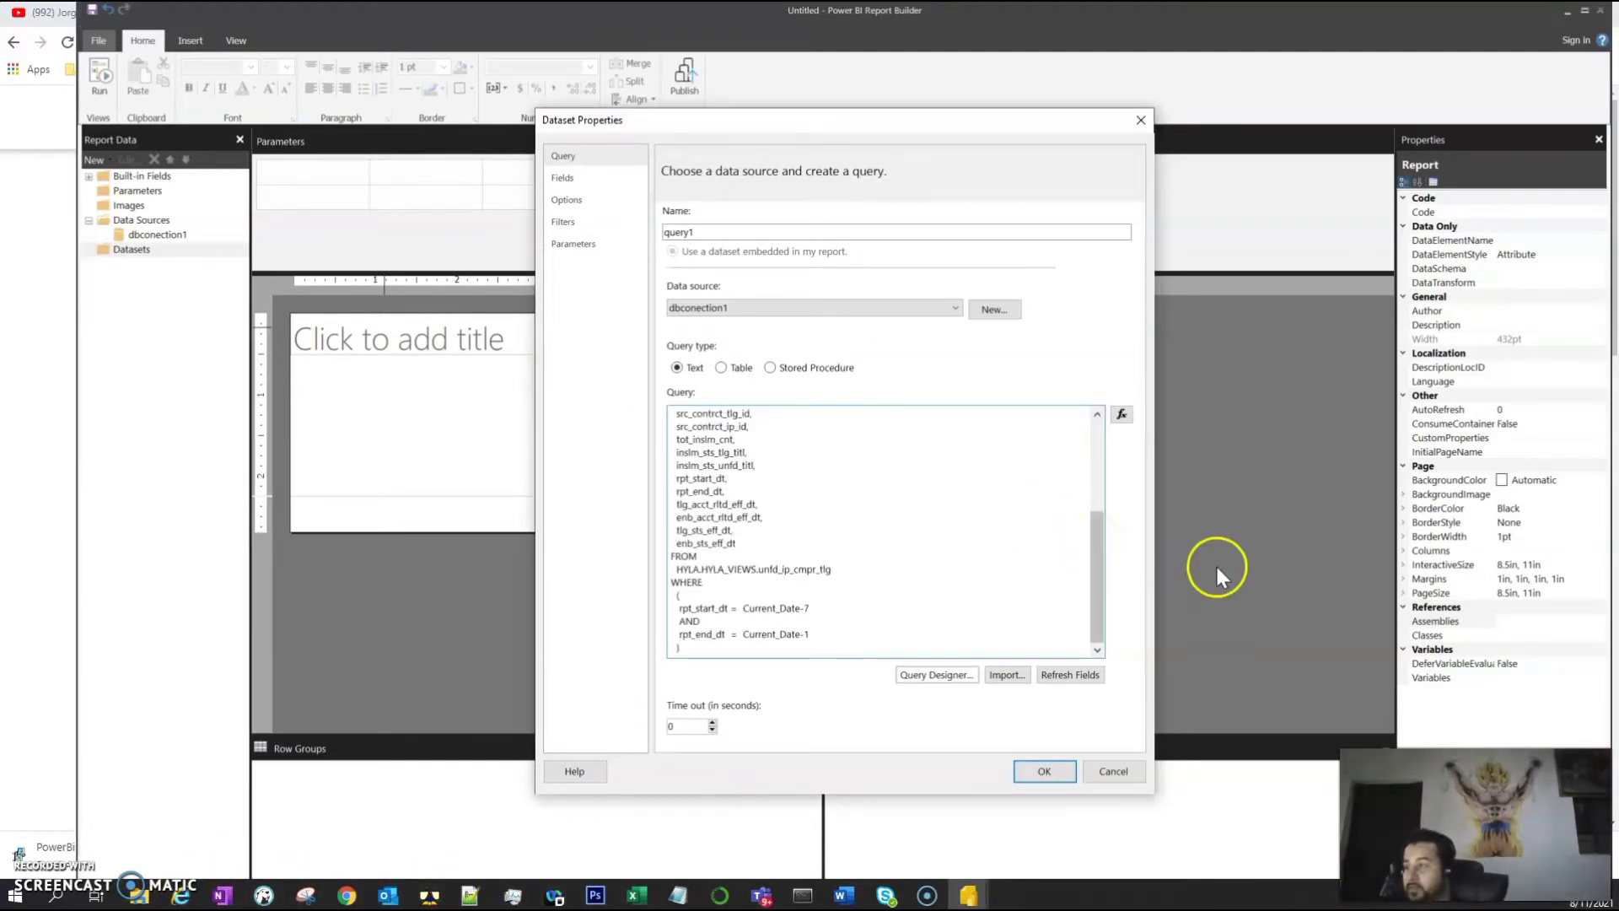
# Examine the dataset query from its selected columns to its date conditions, and compare it with the dataset's field list
pyautogui.scroll(5, 953, 453)
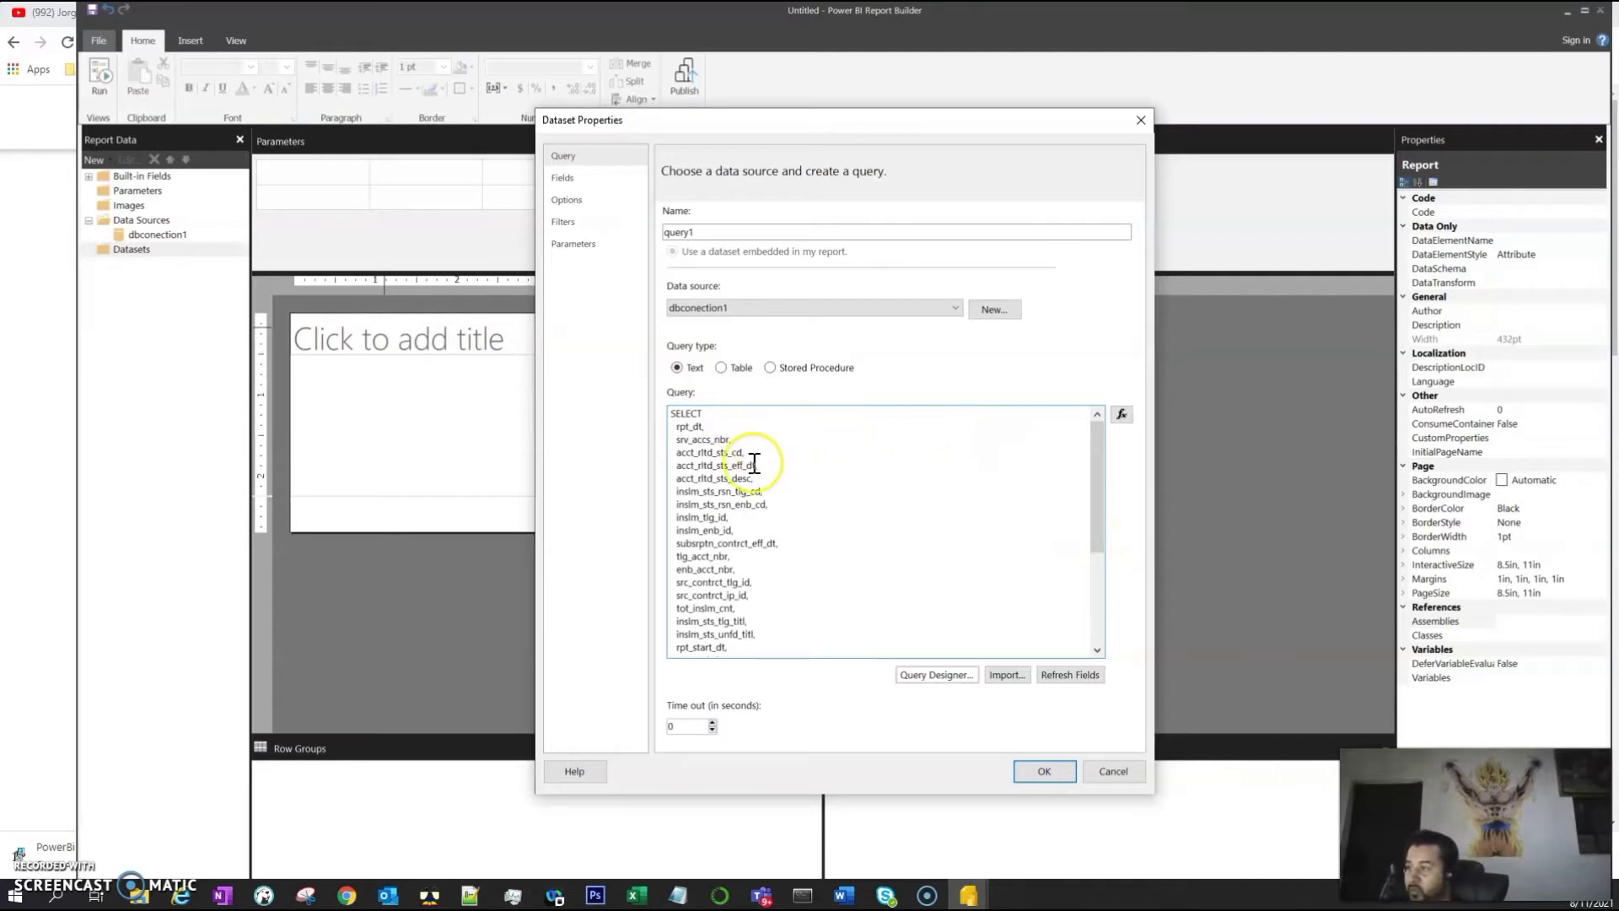
pyautogui.scroll(-5, 700, 464)
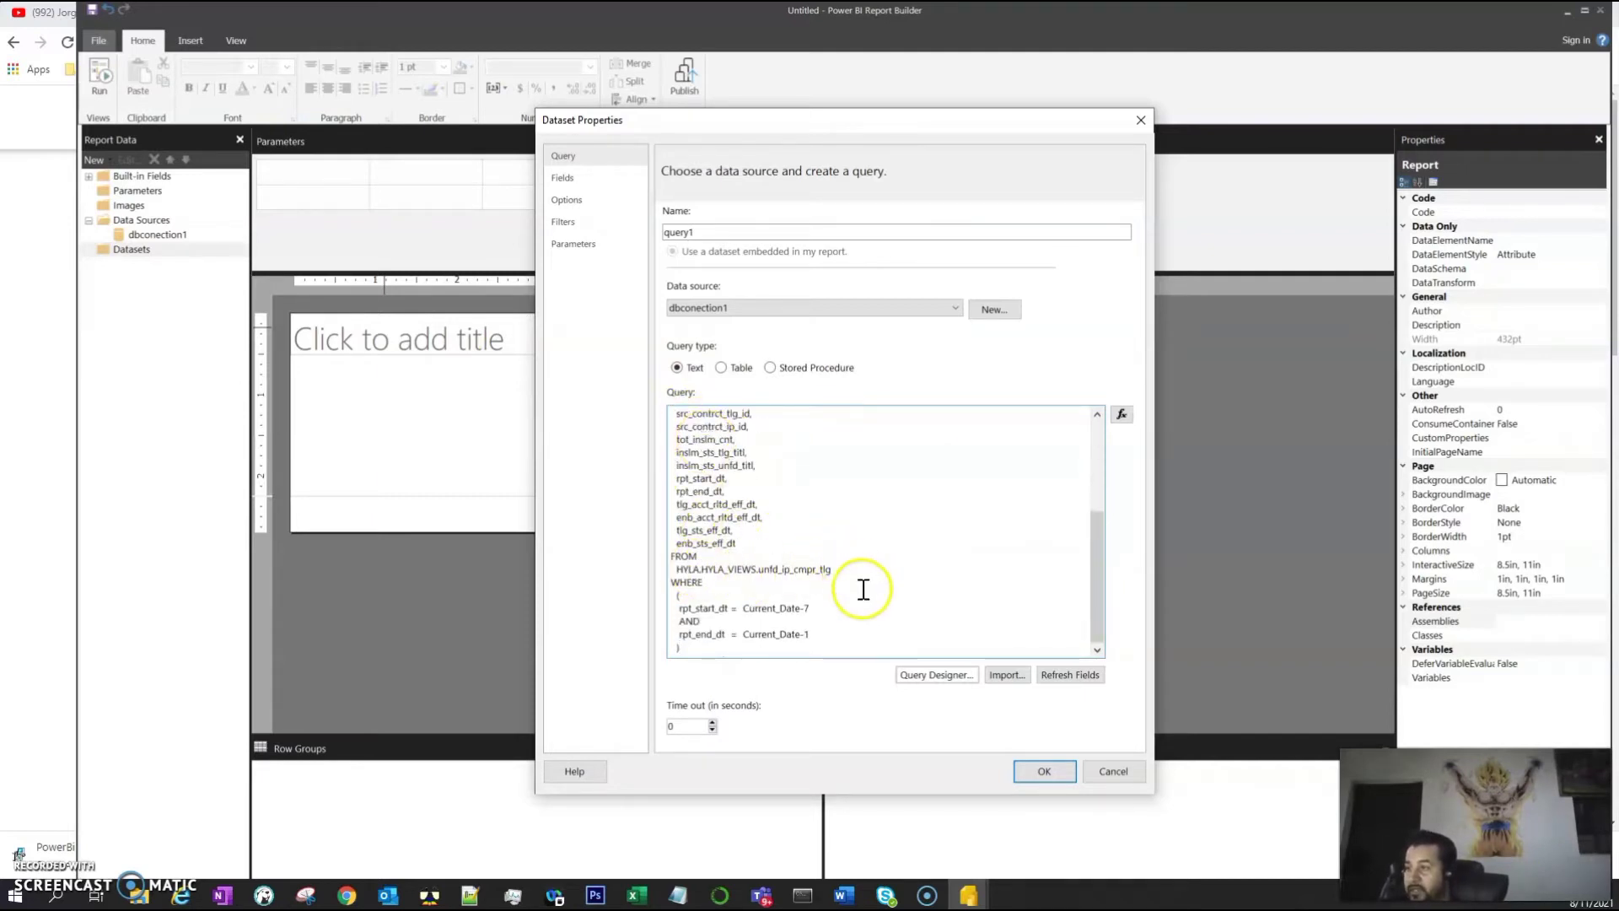
pyautogui.scroll(3, 969, 585)
pyautogui.scroll(-3, 1002, 560)
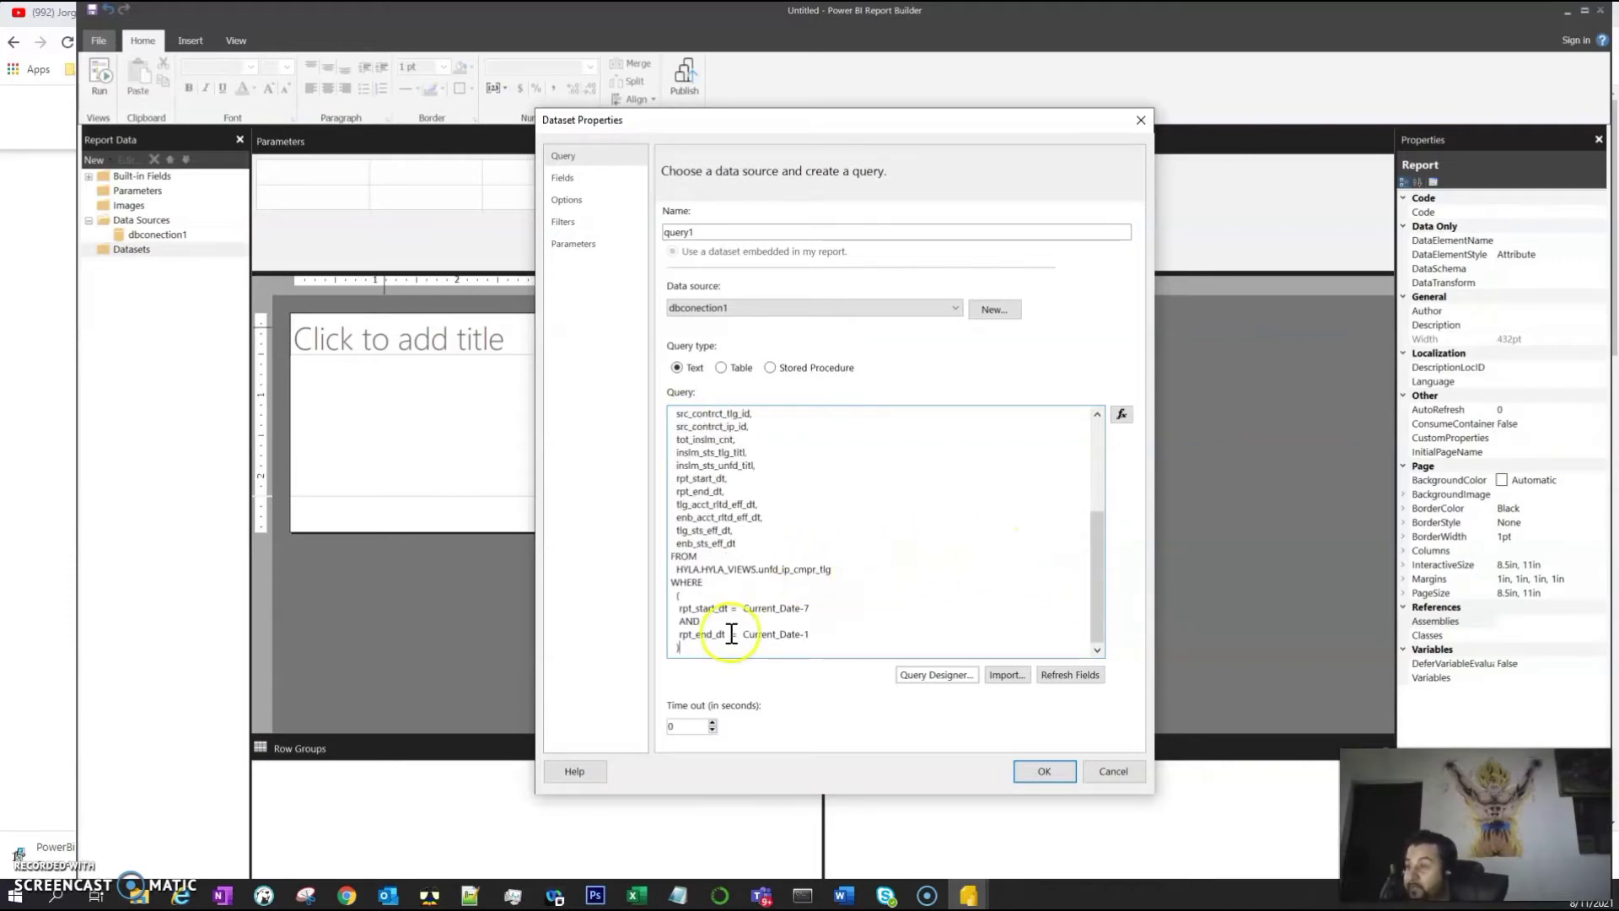
pyautogui.click(712, 607)
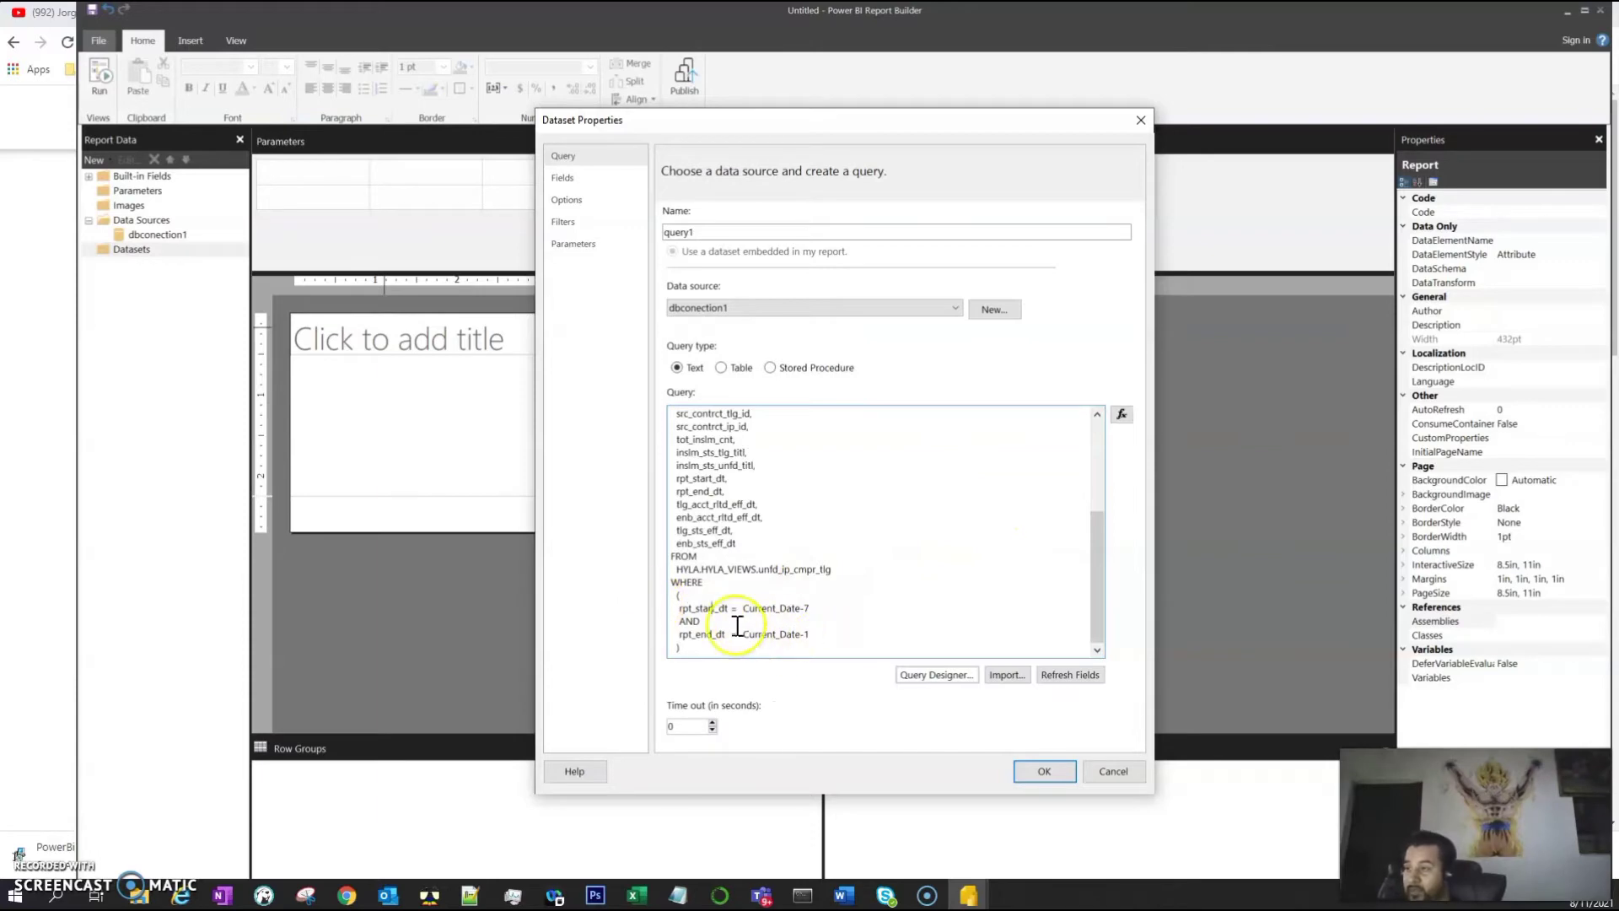
pyautogui.scroll(2, 867, 562)
pyautogui.scroll(5, 867, 562)
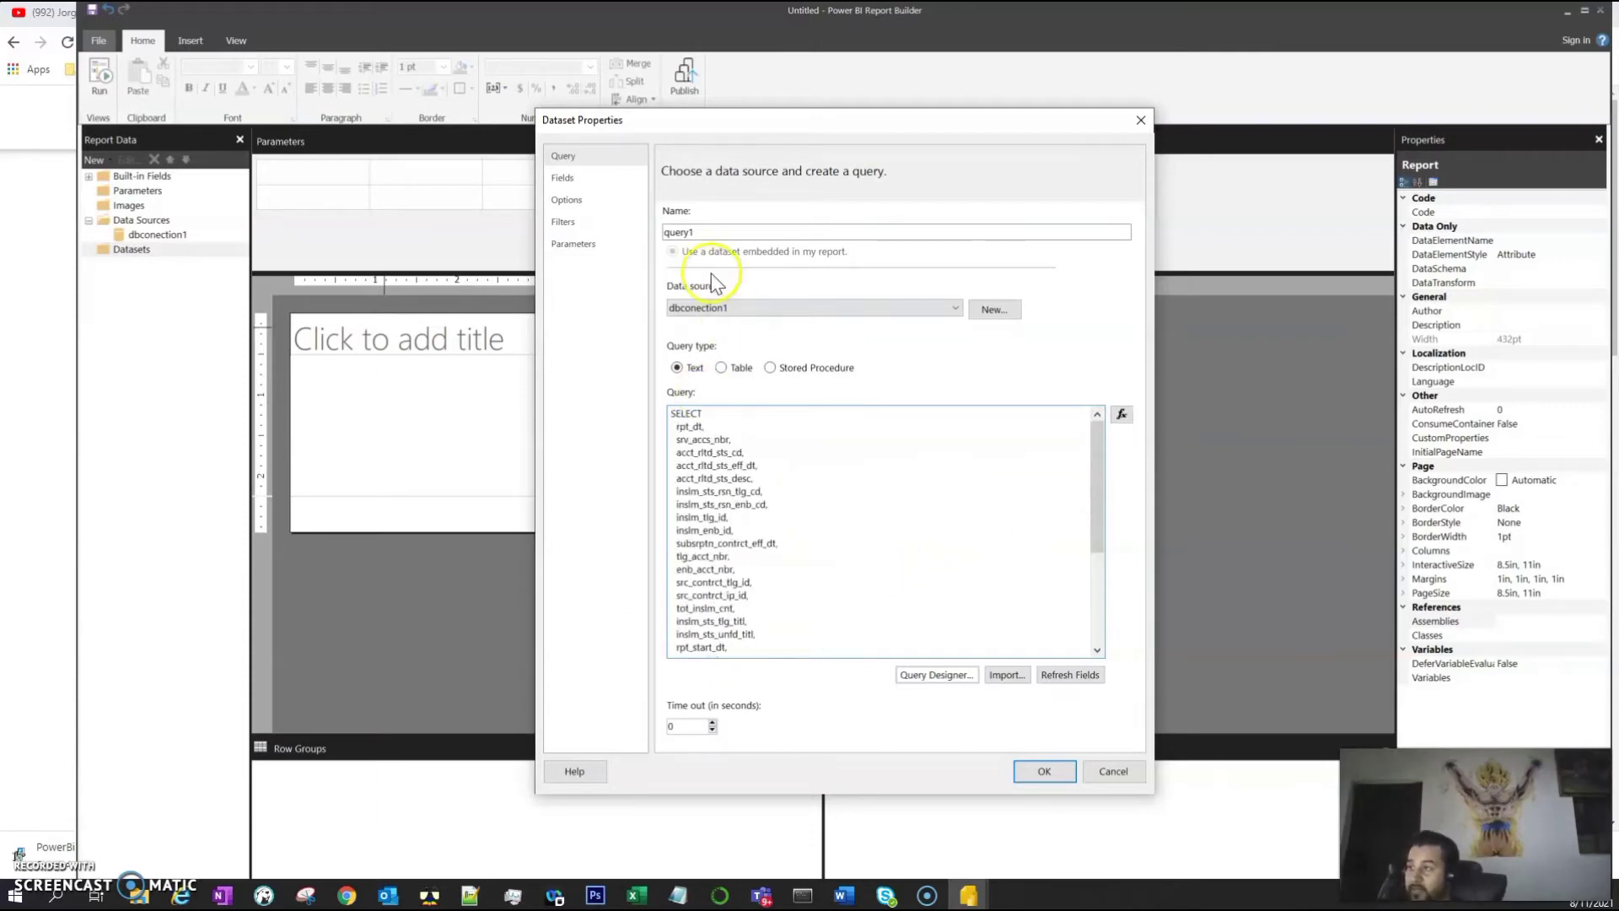
pyautogui.click(595, 179)
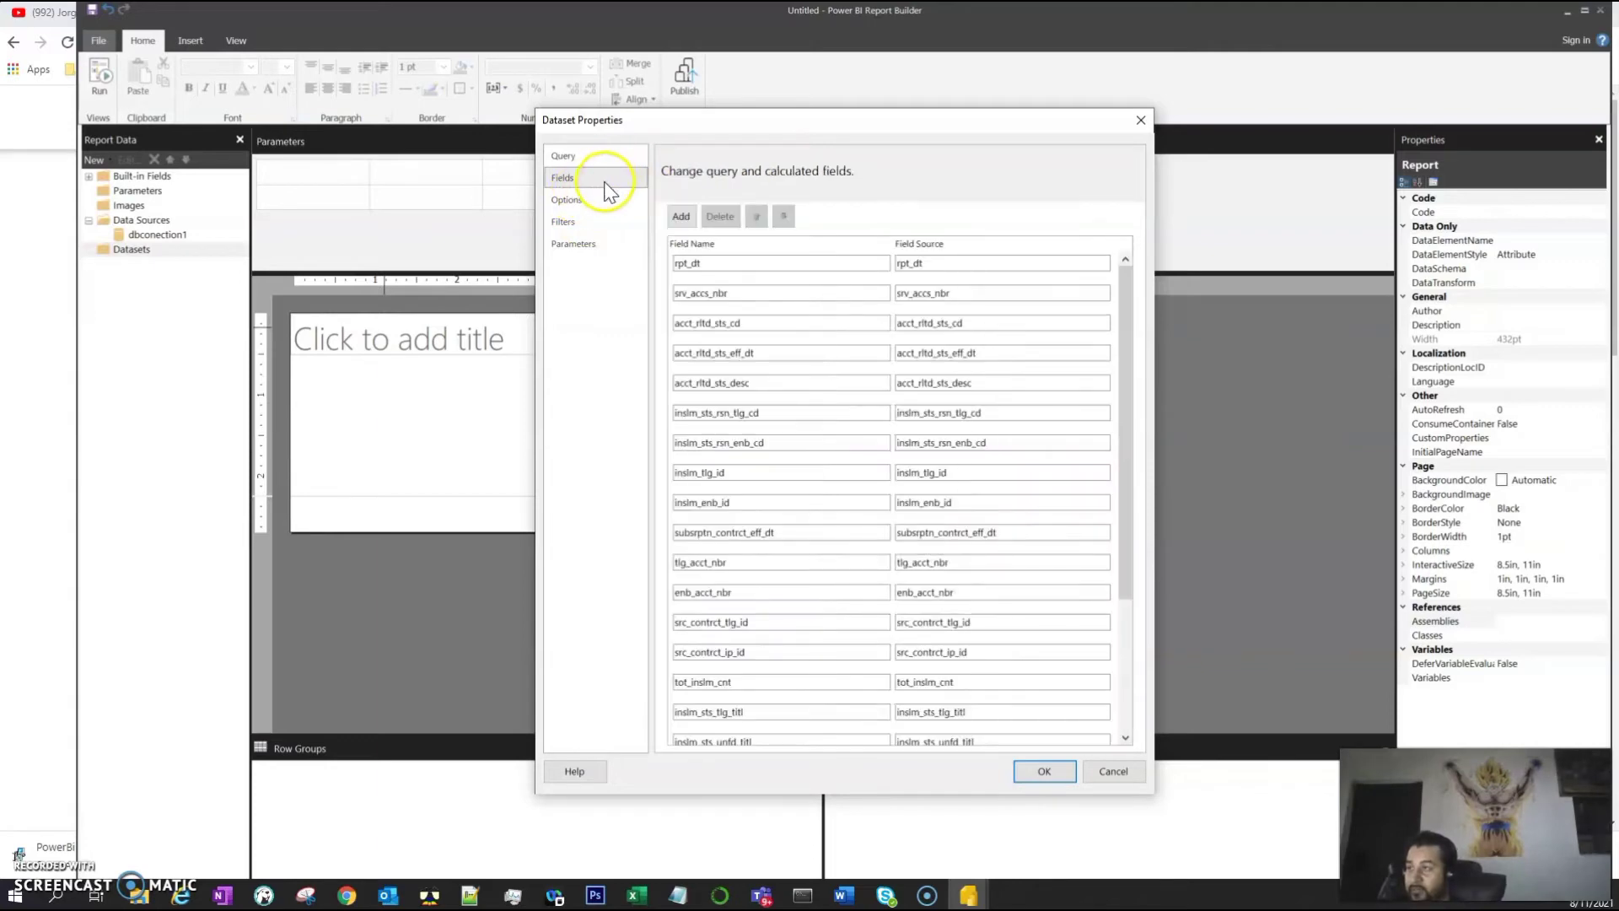
pyautogui.click(606, 157)
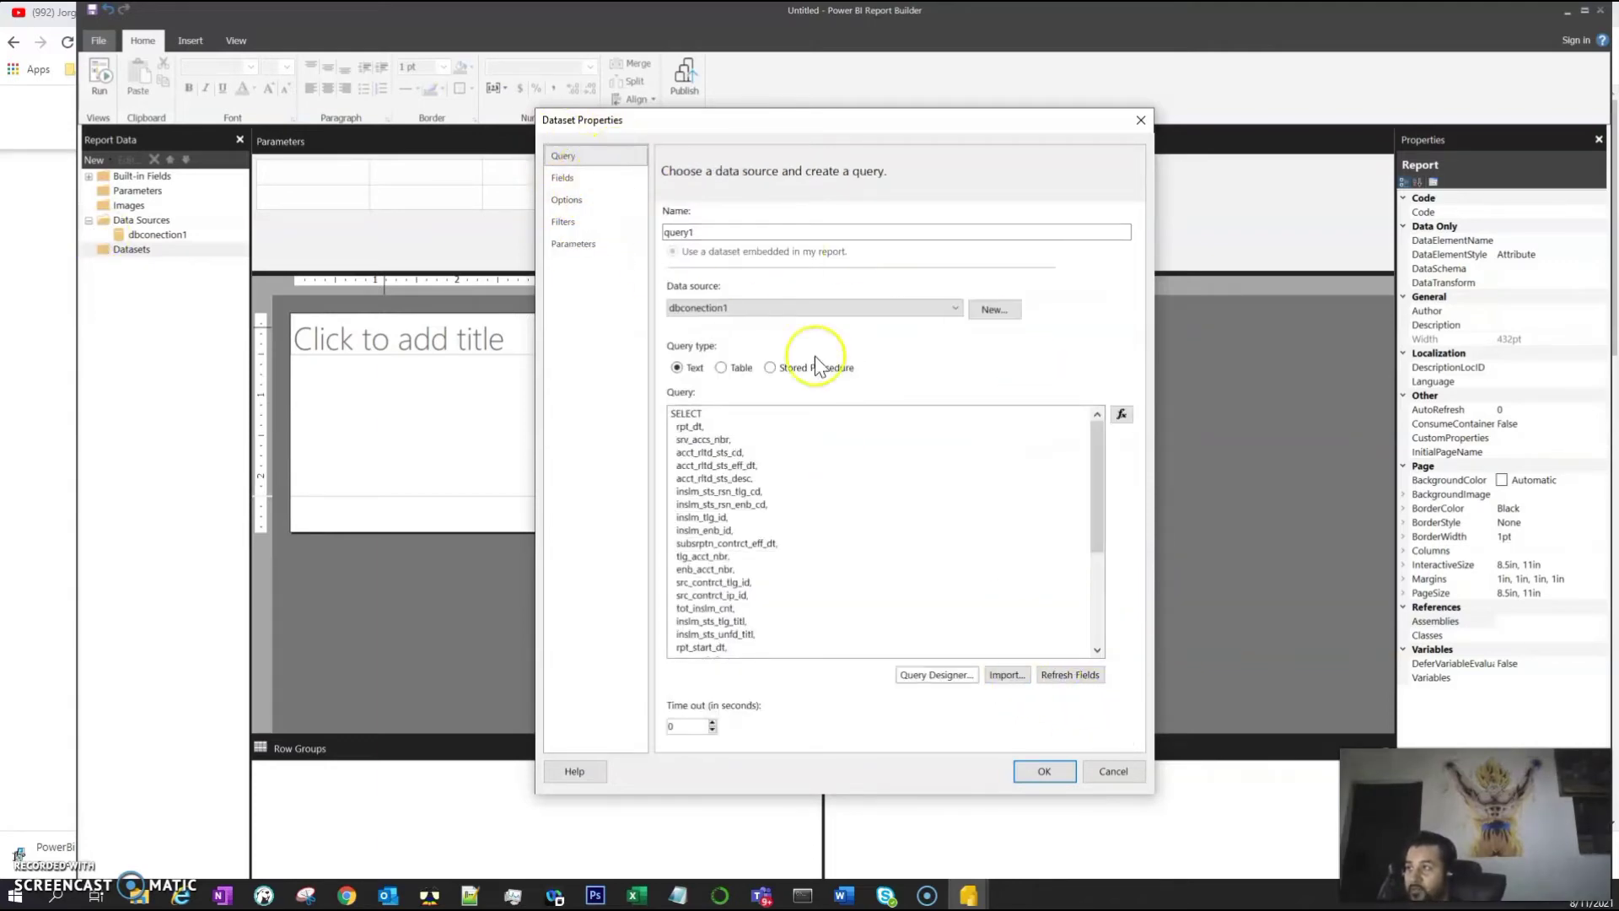
pyautogui.scroll(-5, 723, 452)
pyautogui.click(562, 178)
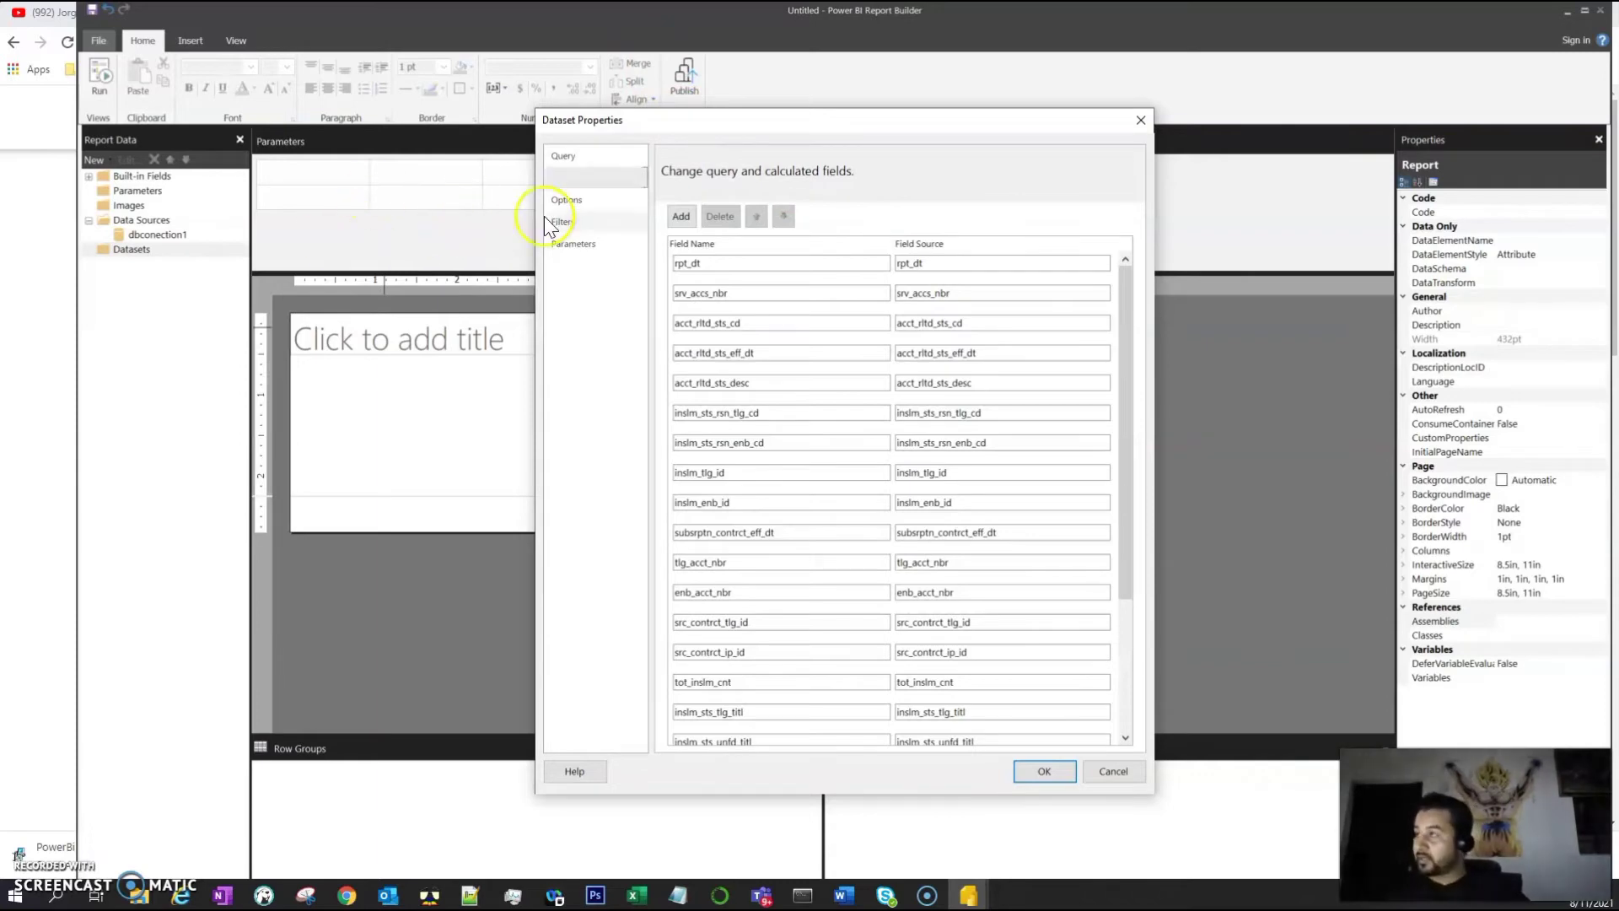
pyautogui.click(613, 147)
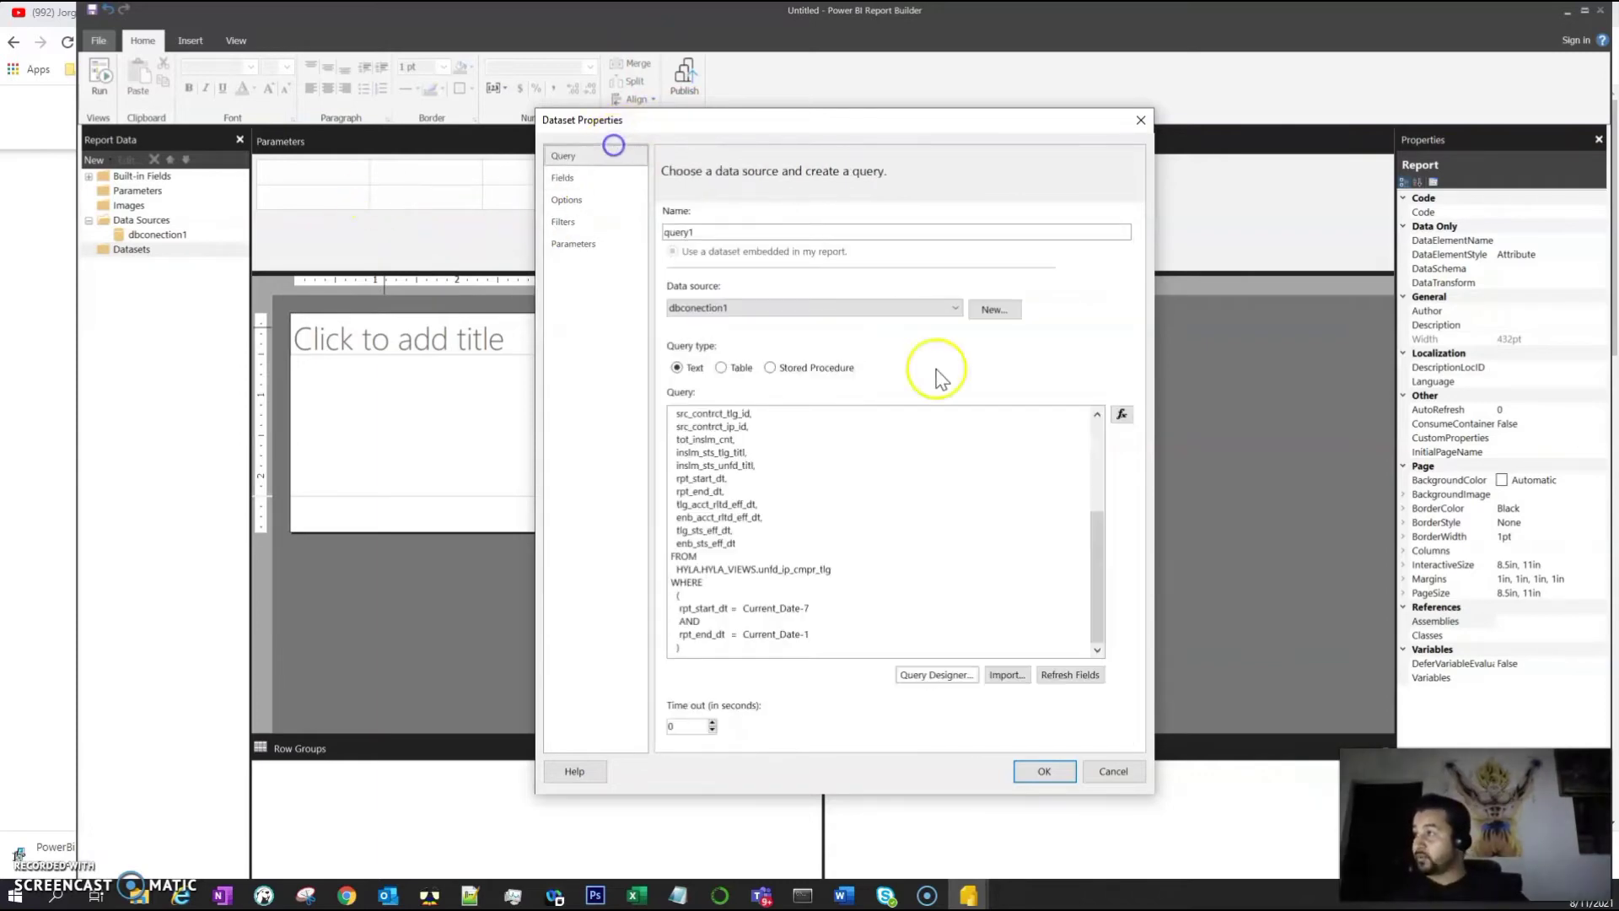
# Delete the closing parenthesis at the end of the query's WHERE clause
pyautogui.click(678, 647)
pyautogui.press('BackSpace')
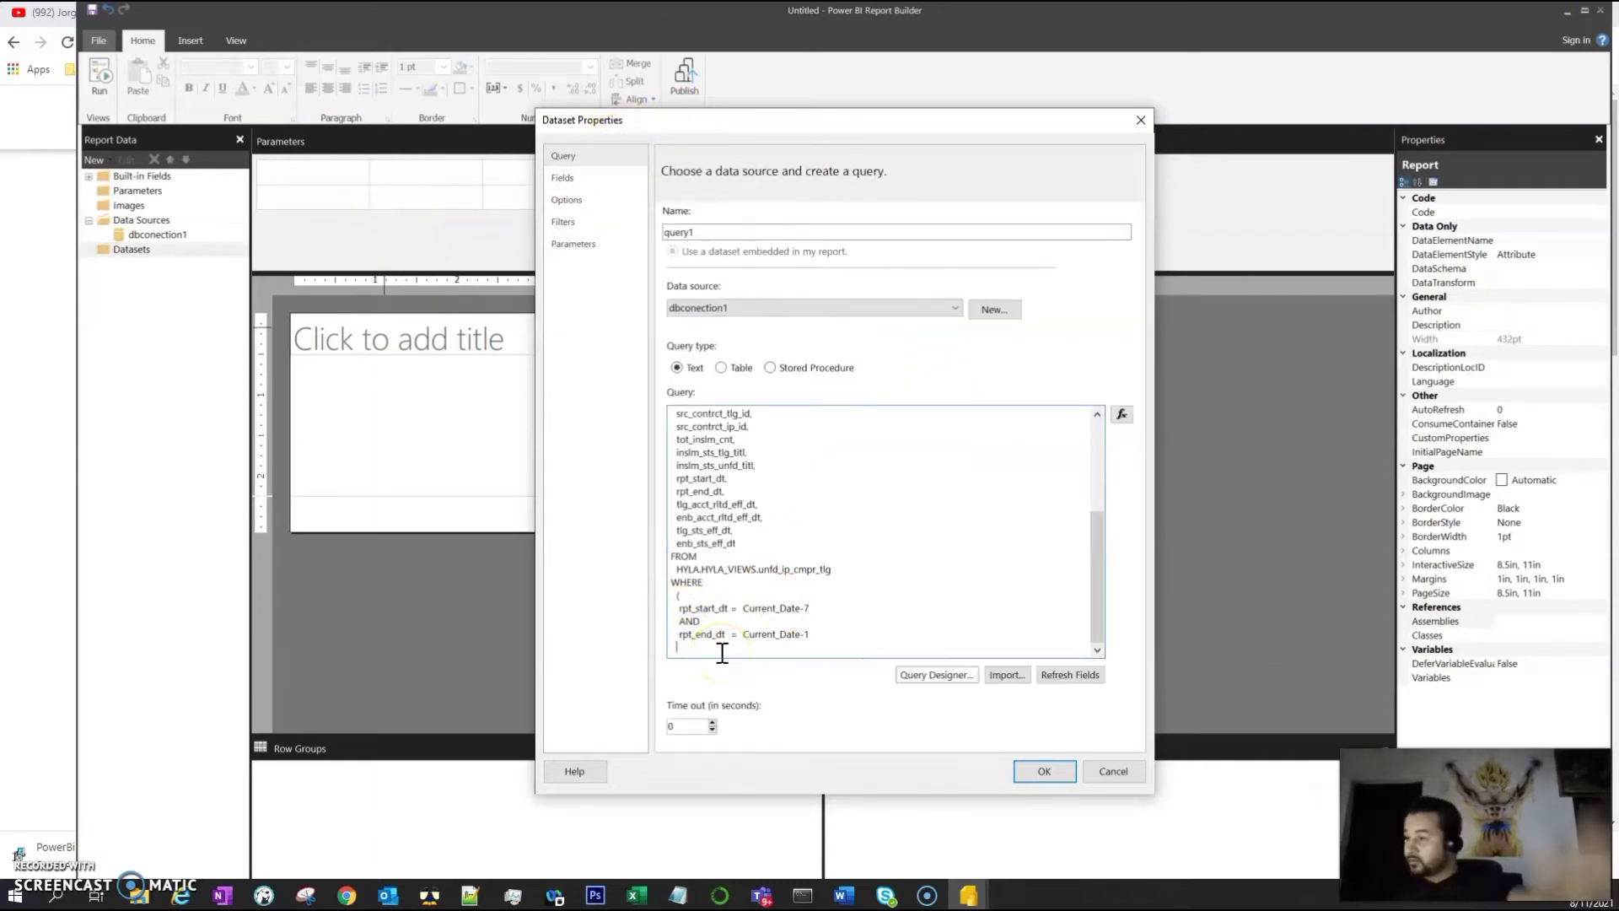
pyautogui.click(865, 527)
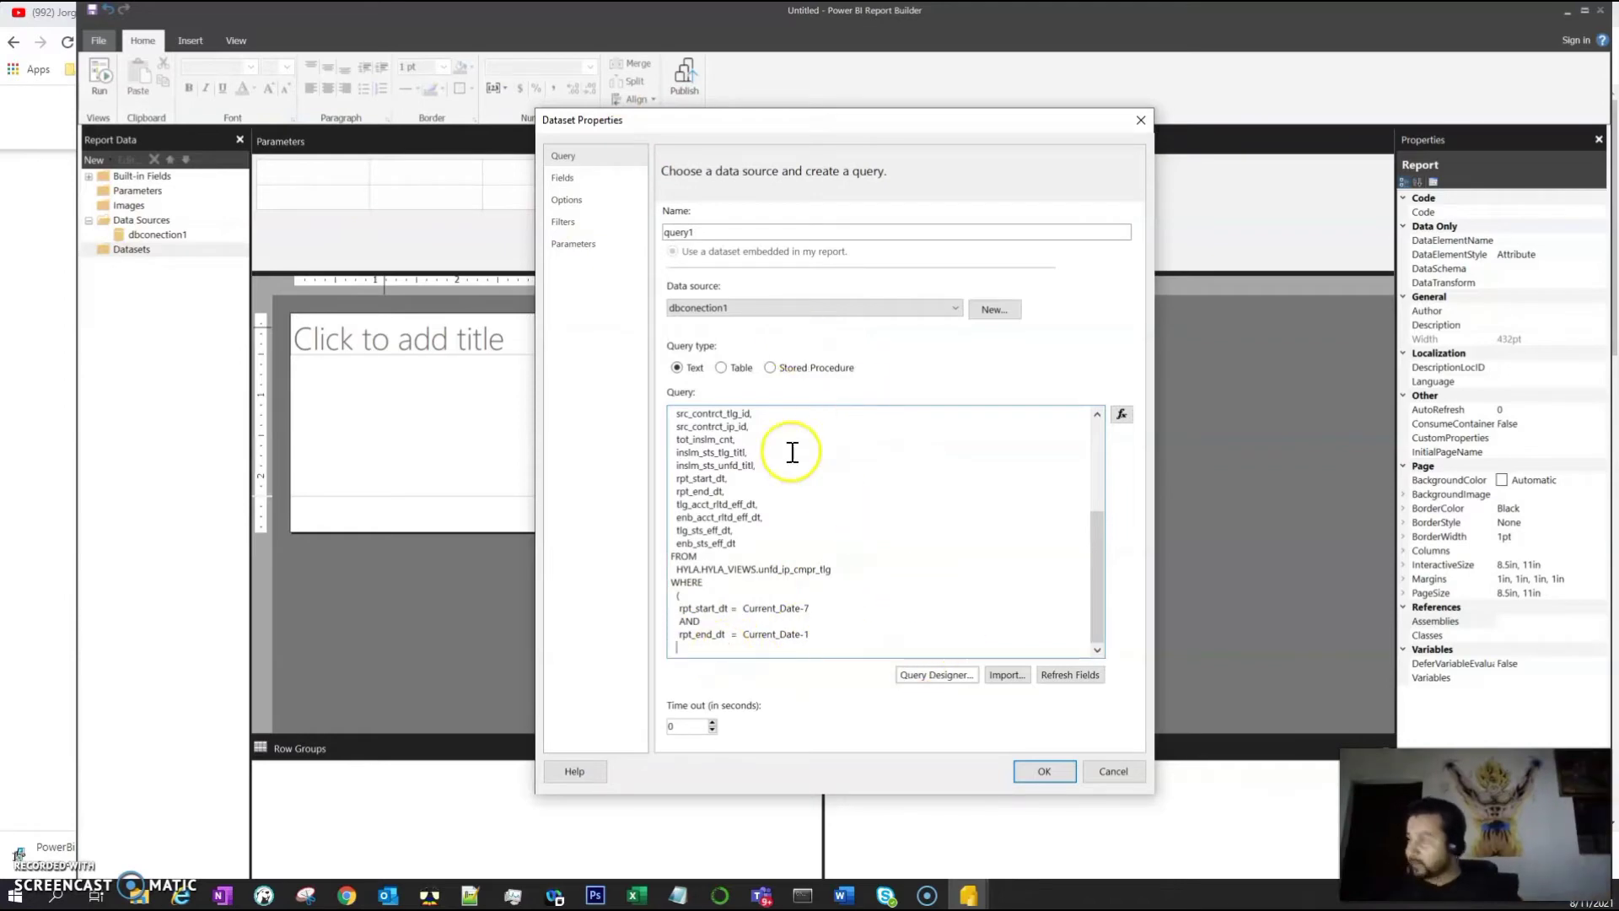
# Check the dataset's field list and examine the details of the query error before dismissing it
pyautogui.click(590, 176)
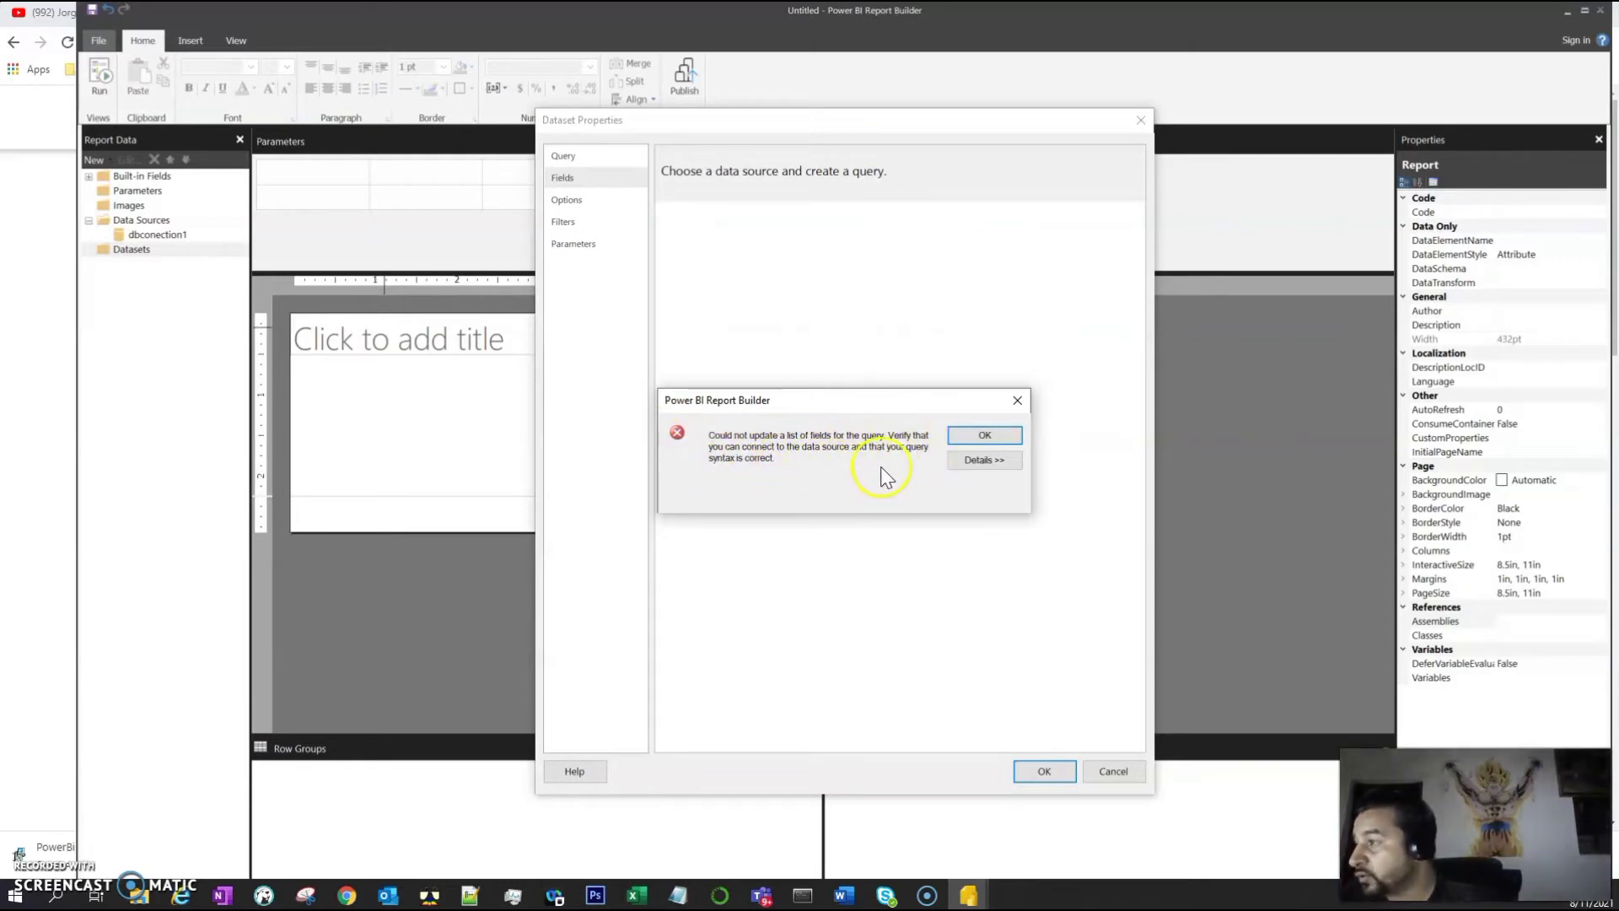
pyautogui.click(983, 461)
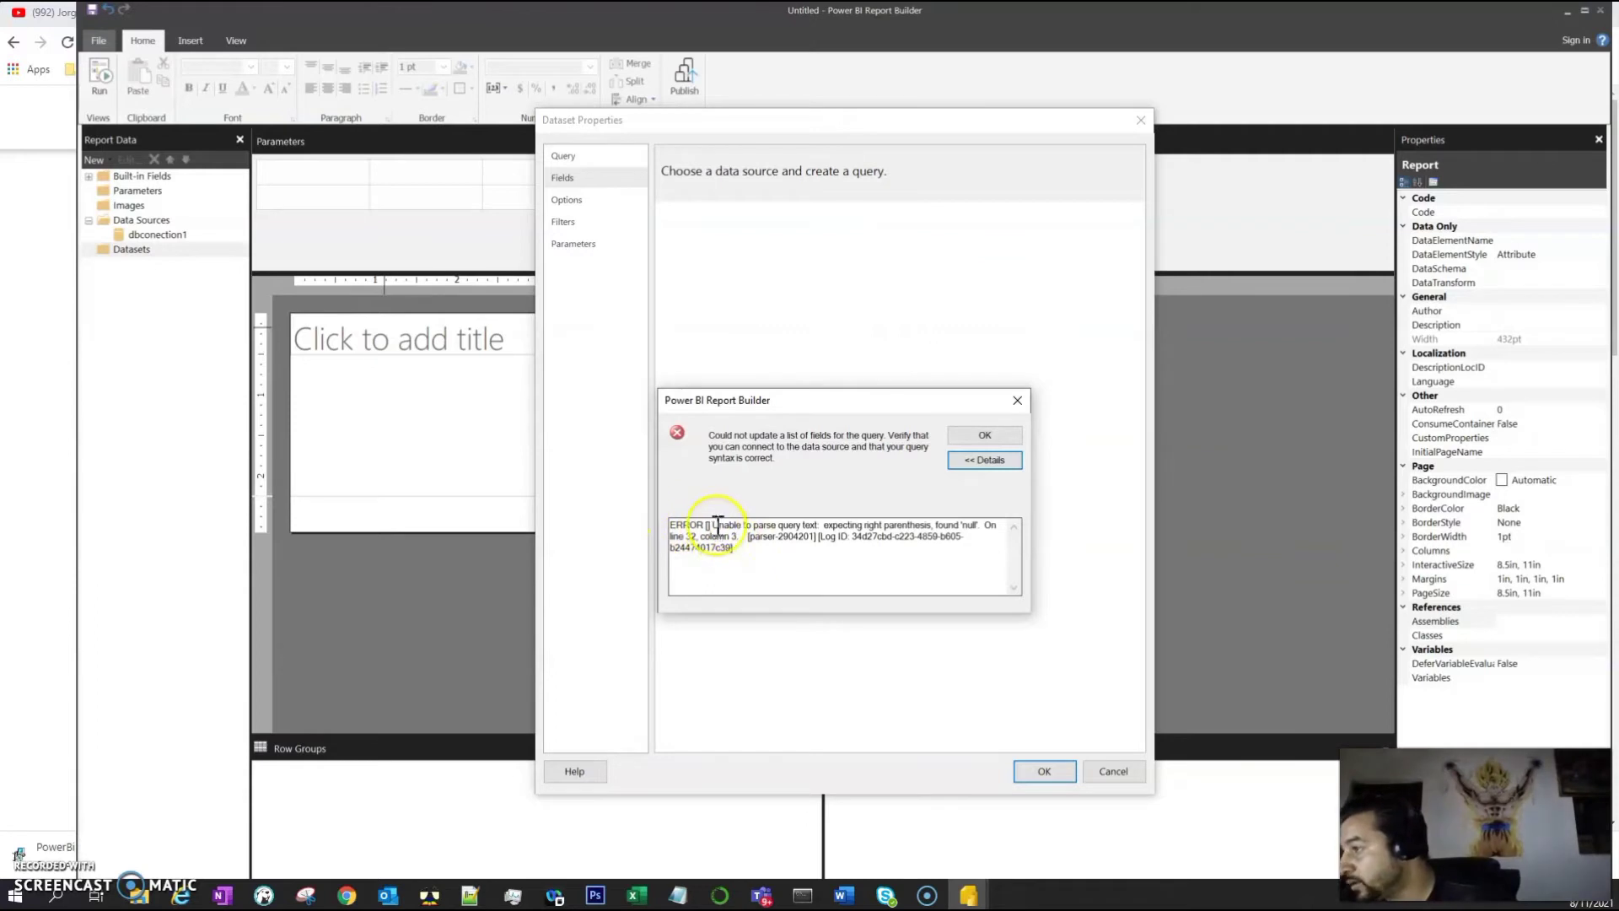
pyautogui.click(825, 524)
pyautogui.moveTo(825, 524); pyautogui.dragTo(928, 523)
pyautogui.click(969, 525)
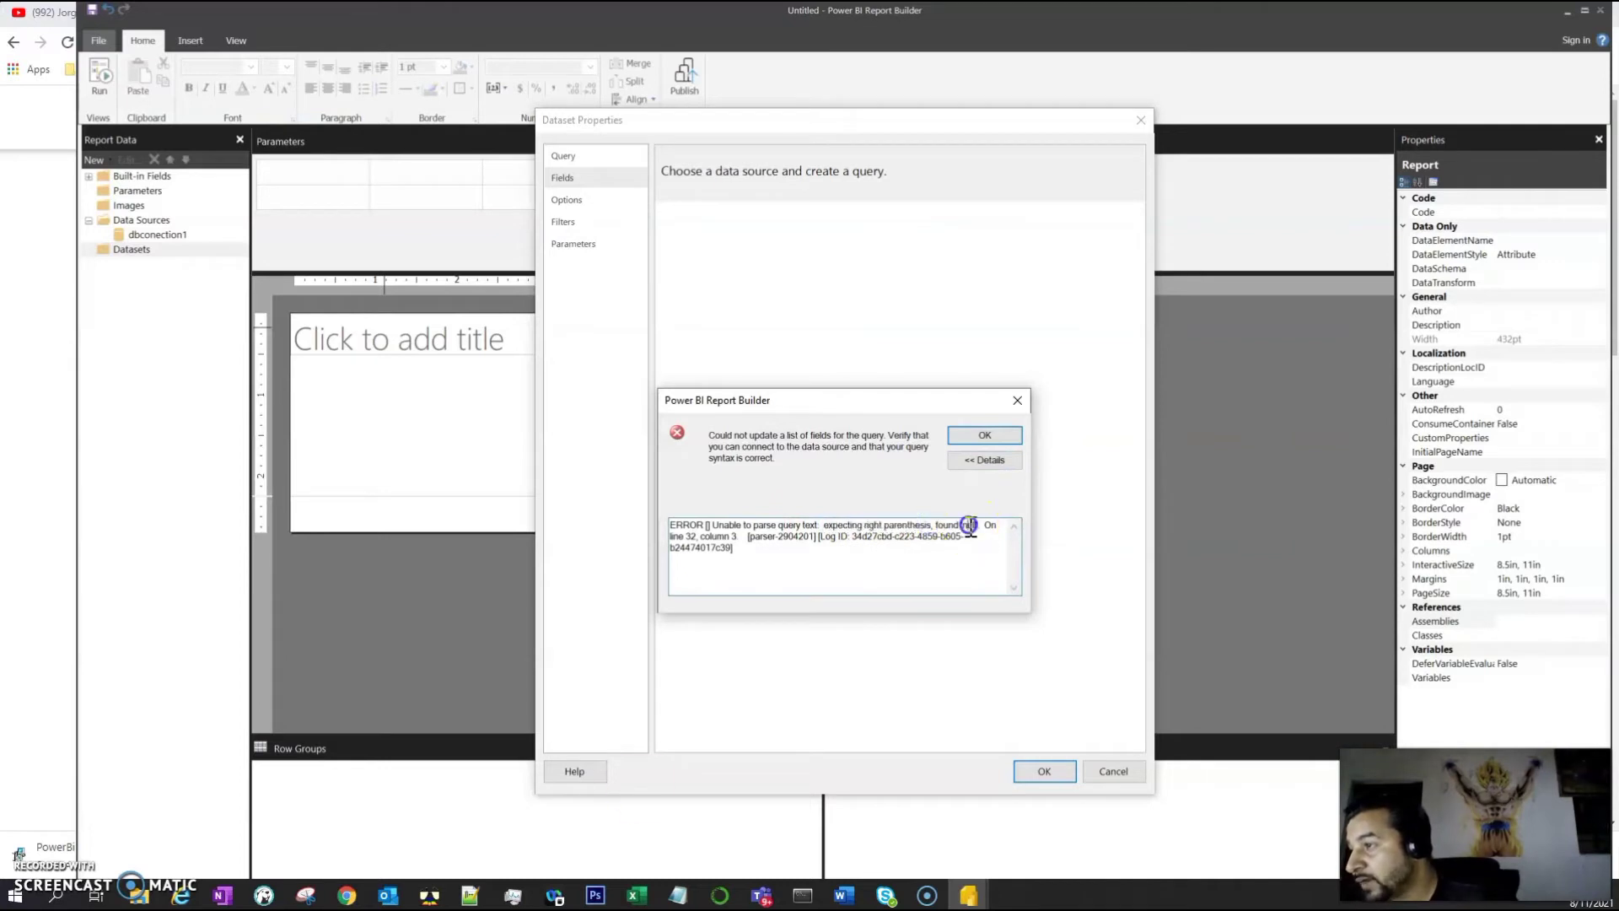
pyautogui.click(683, 546)
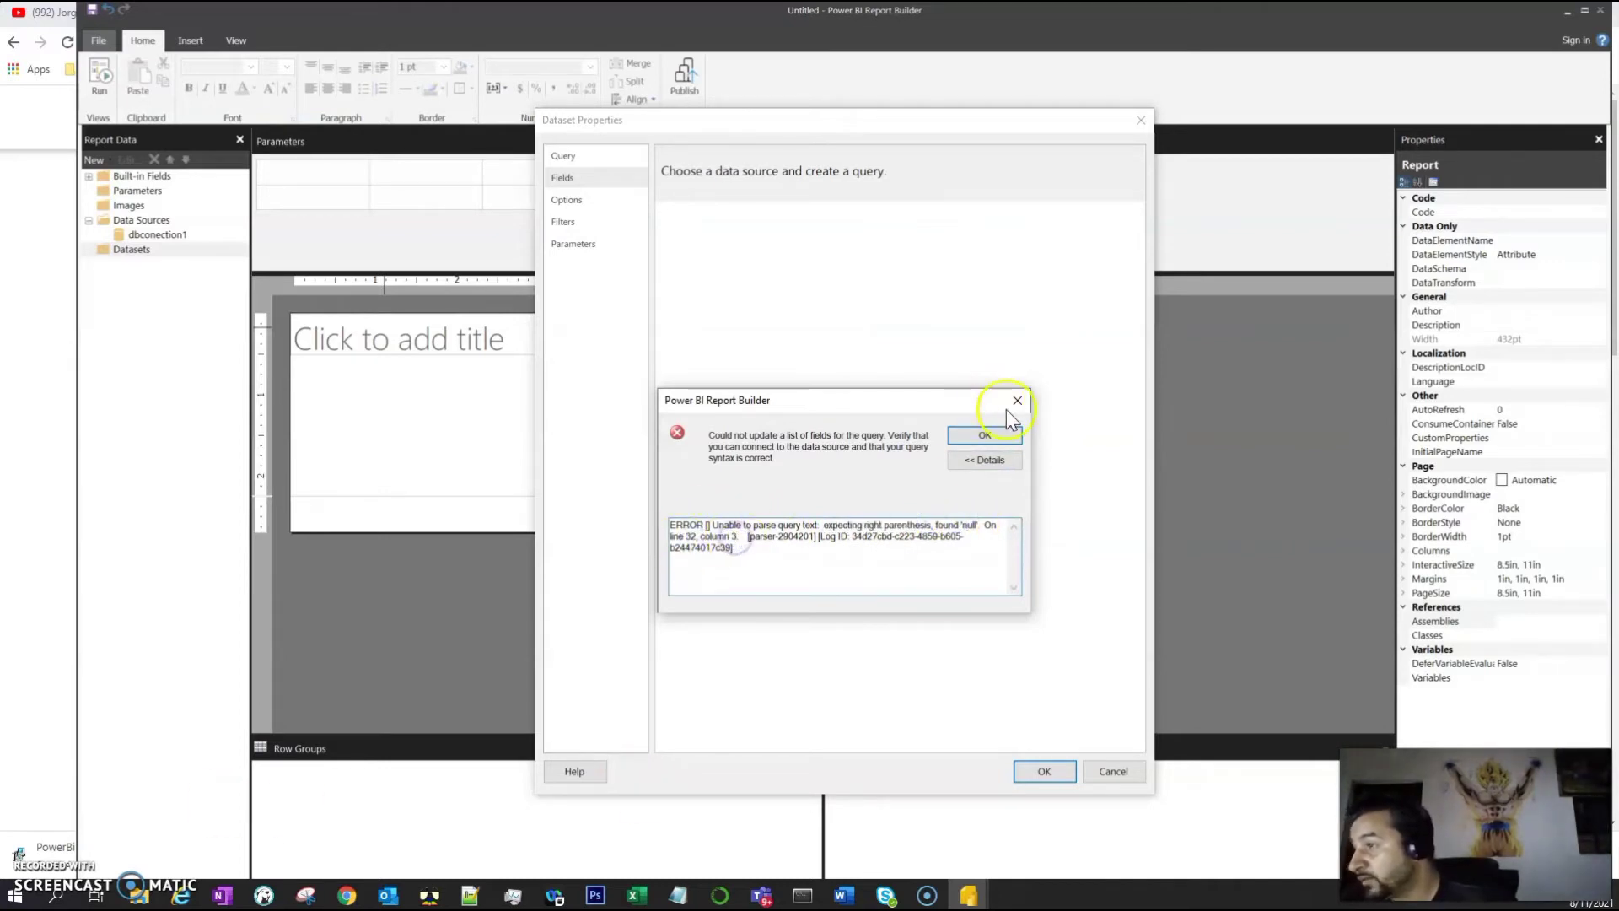
pyautogui.click(987, 435)
# Restore the closing parenthesis at the end of the query's WHERE clause
pyautogui.click(588, 155)
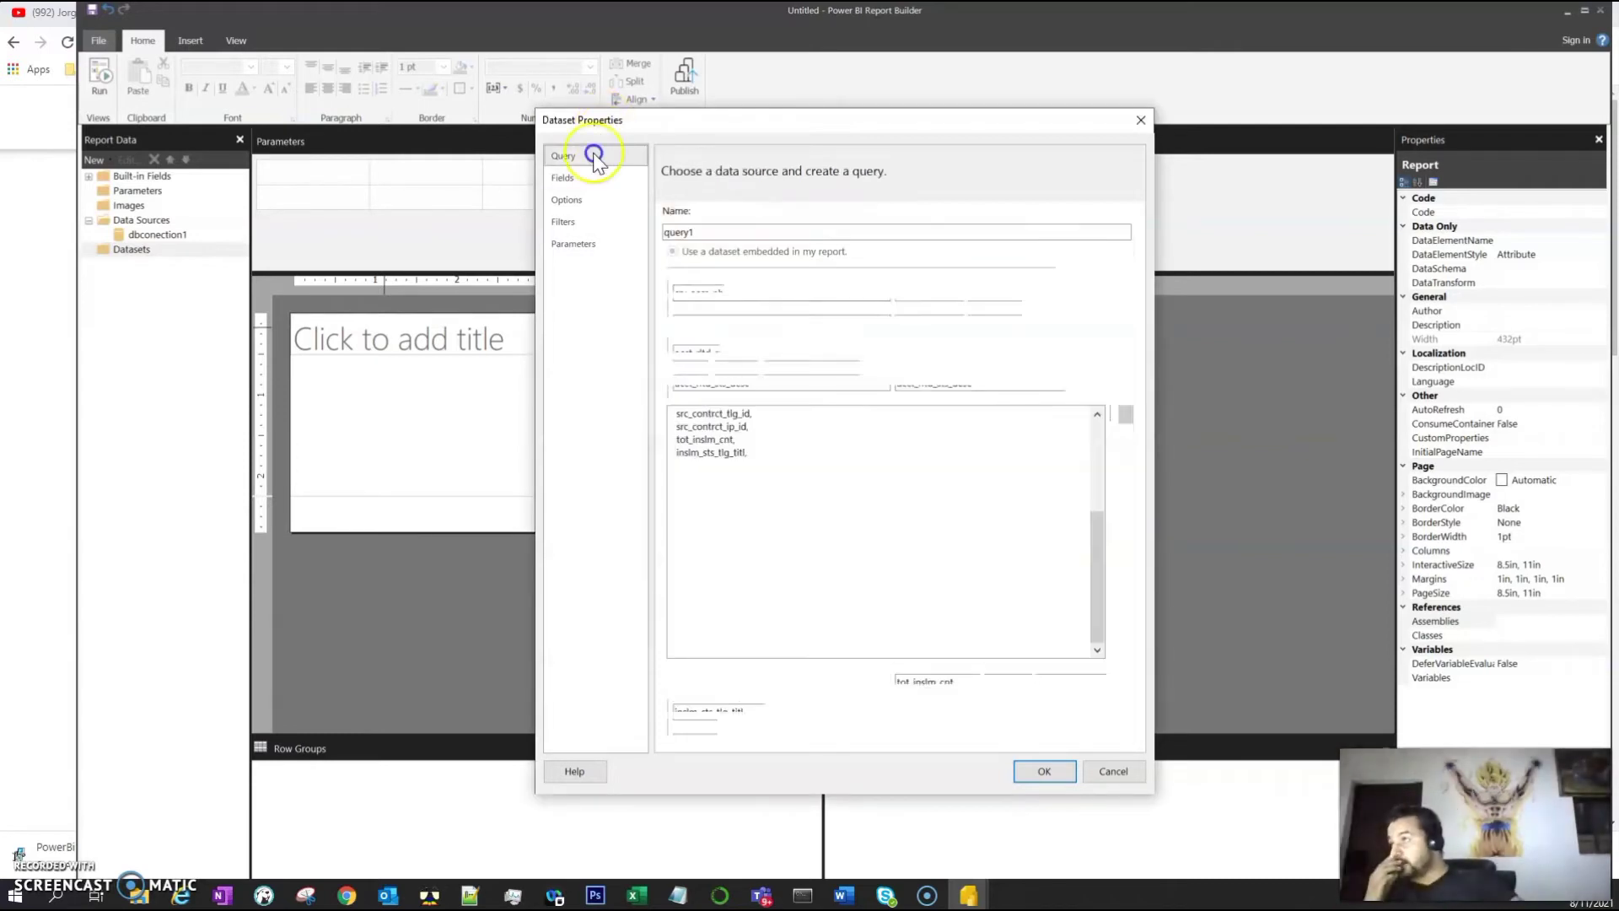
pyautogui.scroll(-4, 883, 466)
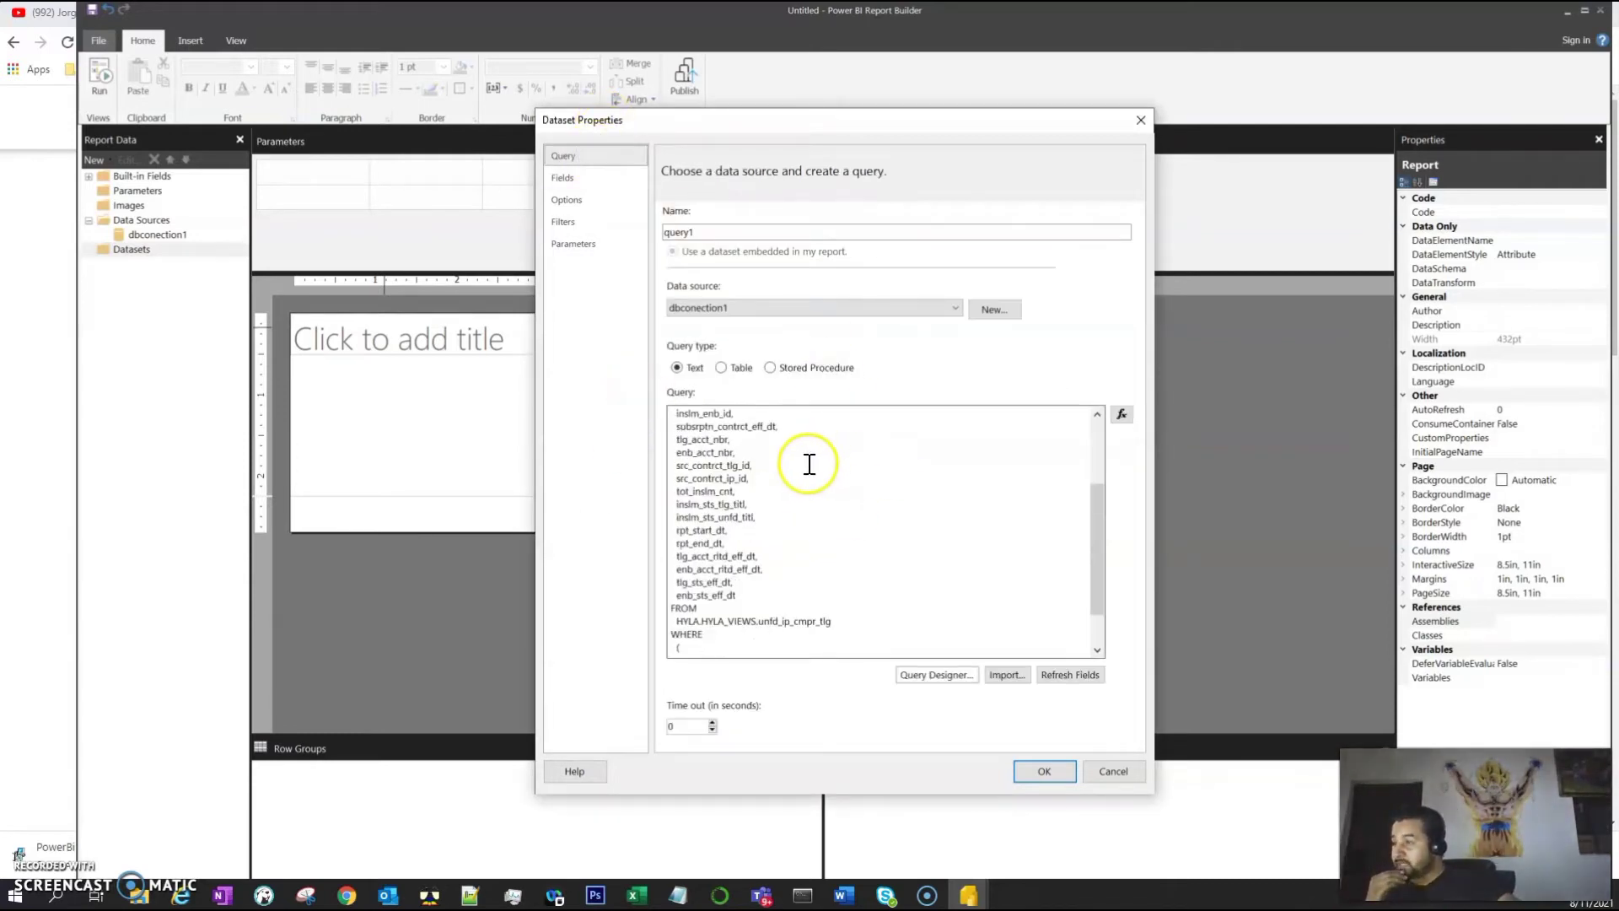
pyautogui.click(711, 648)
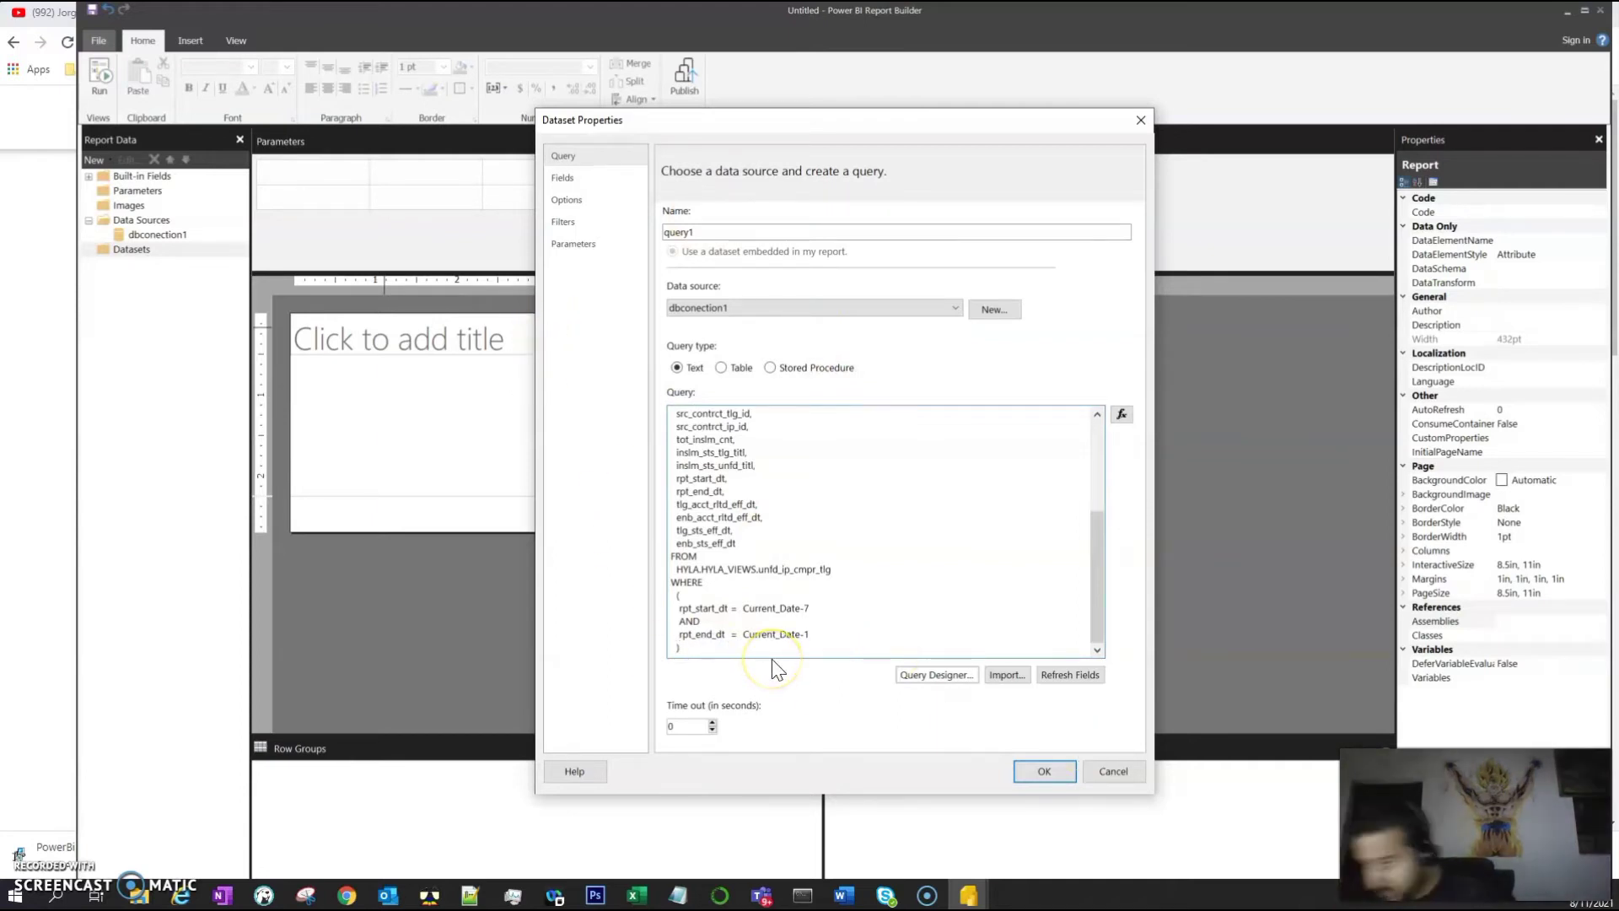
# Review the field list of dataset query1, save the dataset, and view its fields in the report data
pyautogui.click(566, 179)
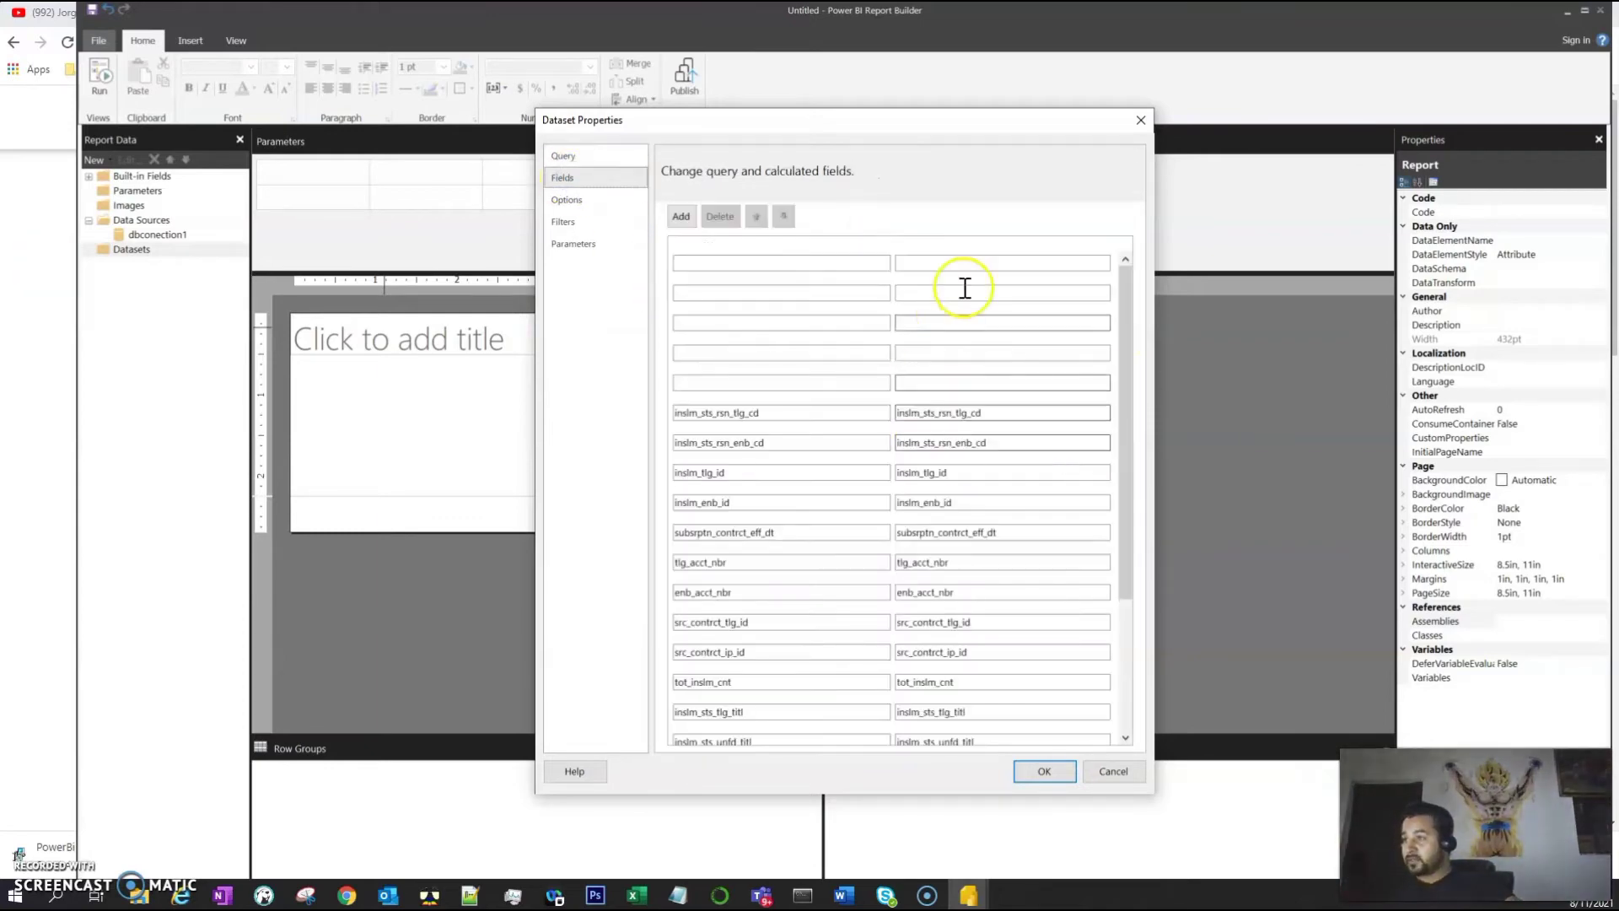
pyautogui.scroll(-3, 763, 510)
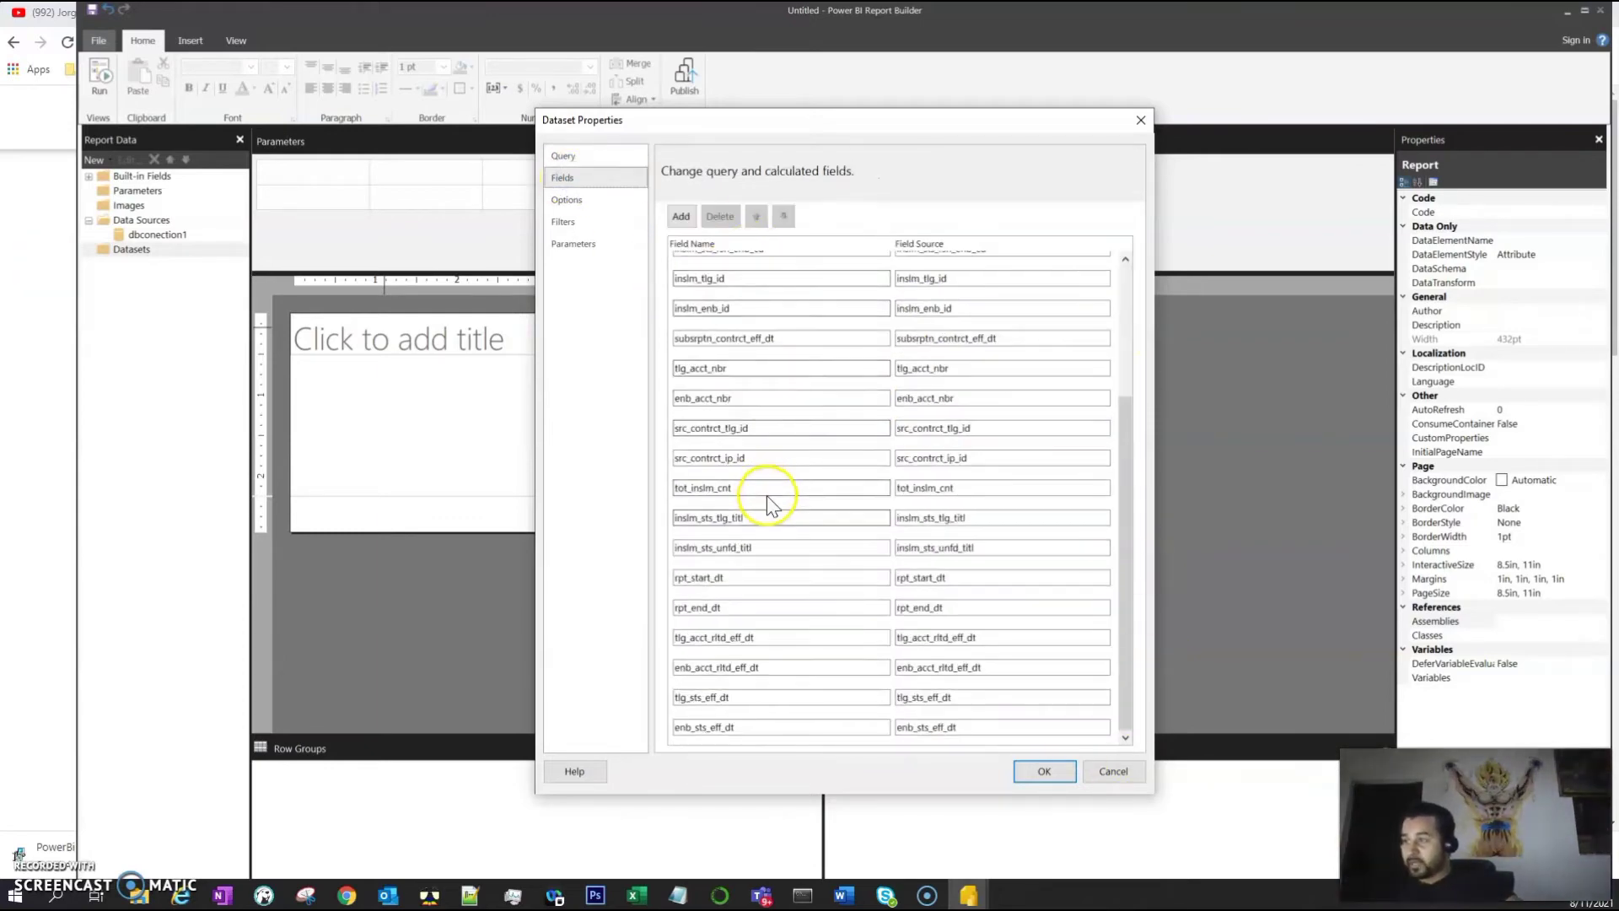
pyautogui.scroll(3, 769, 489)
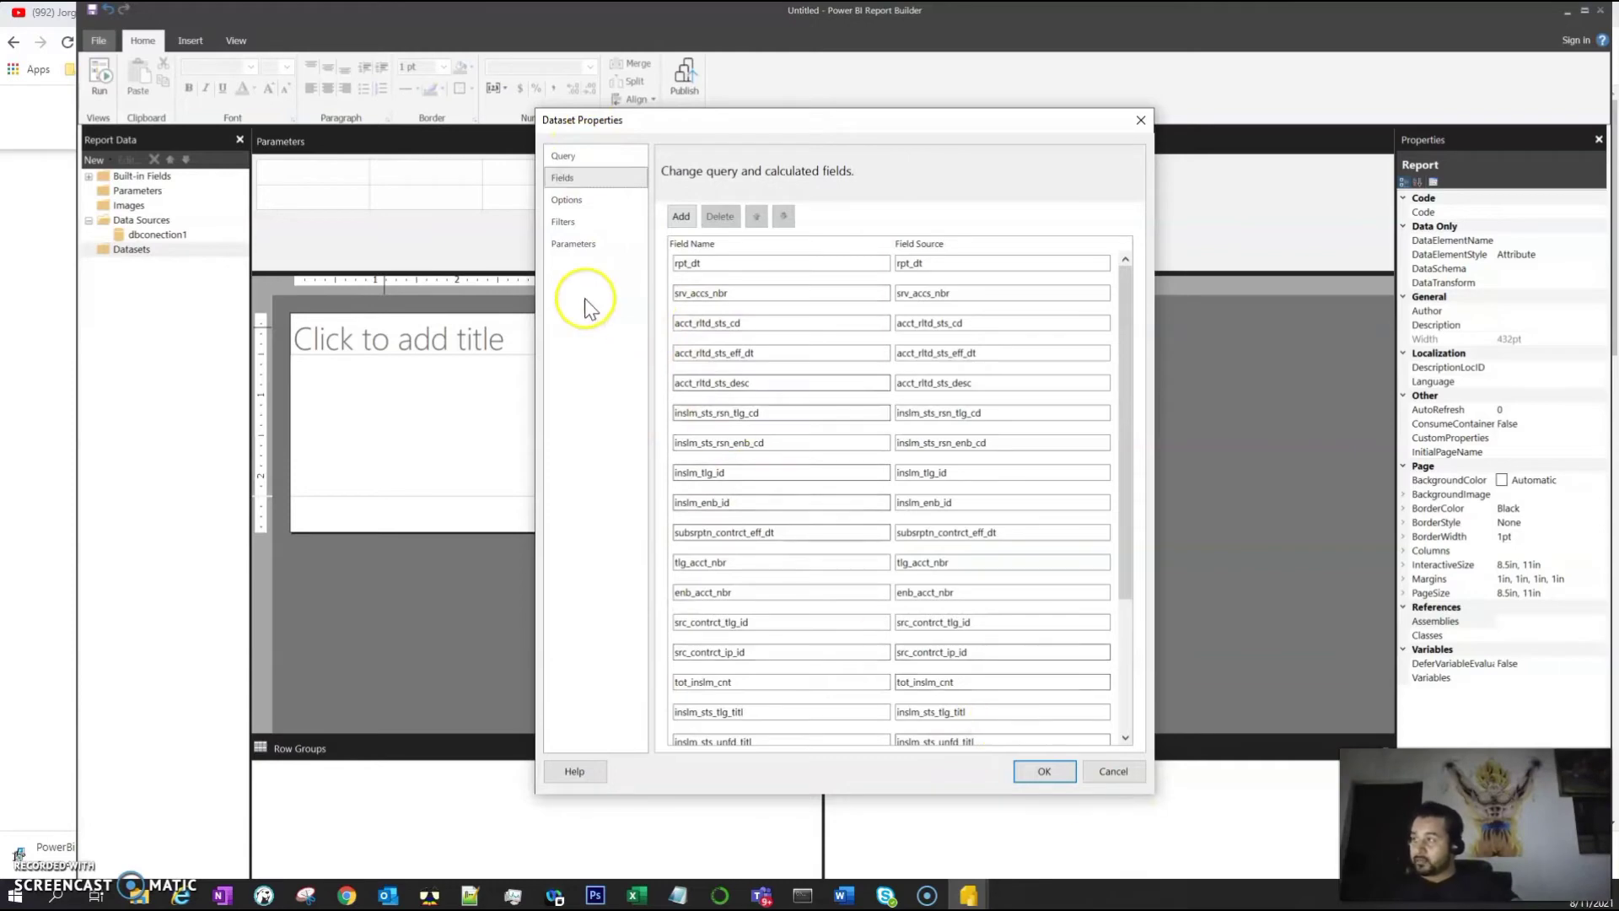
pyautogui.click(1040, 771)
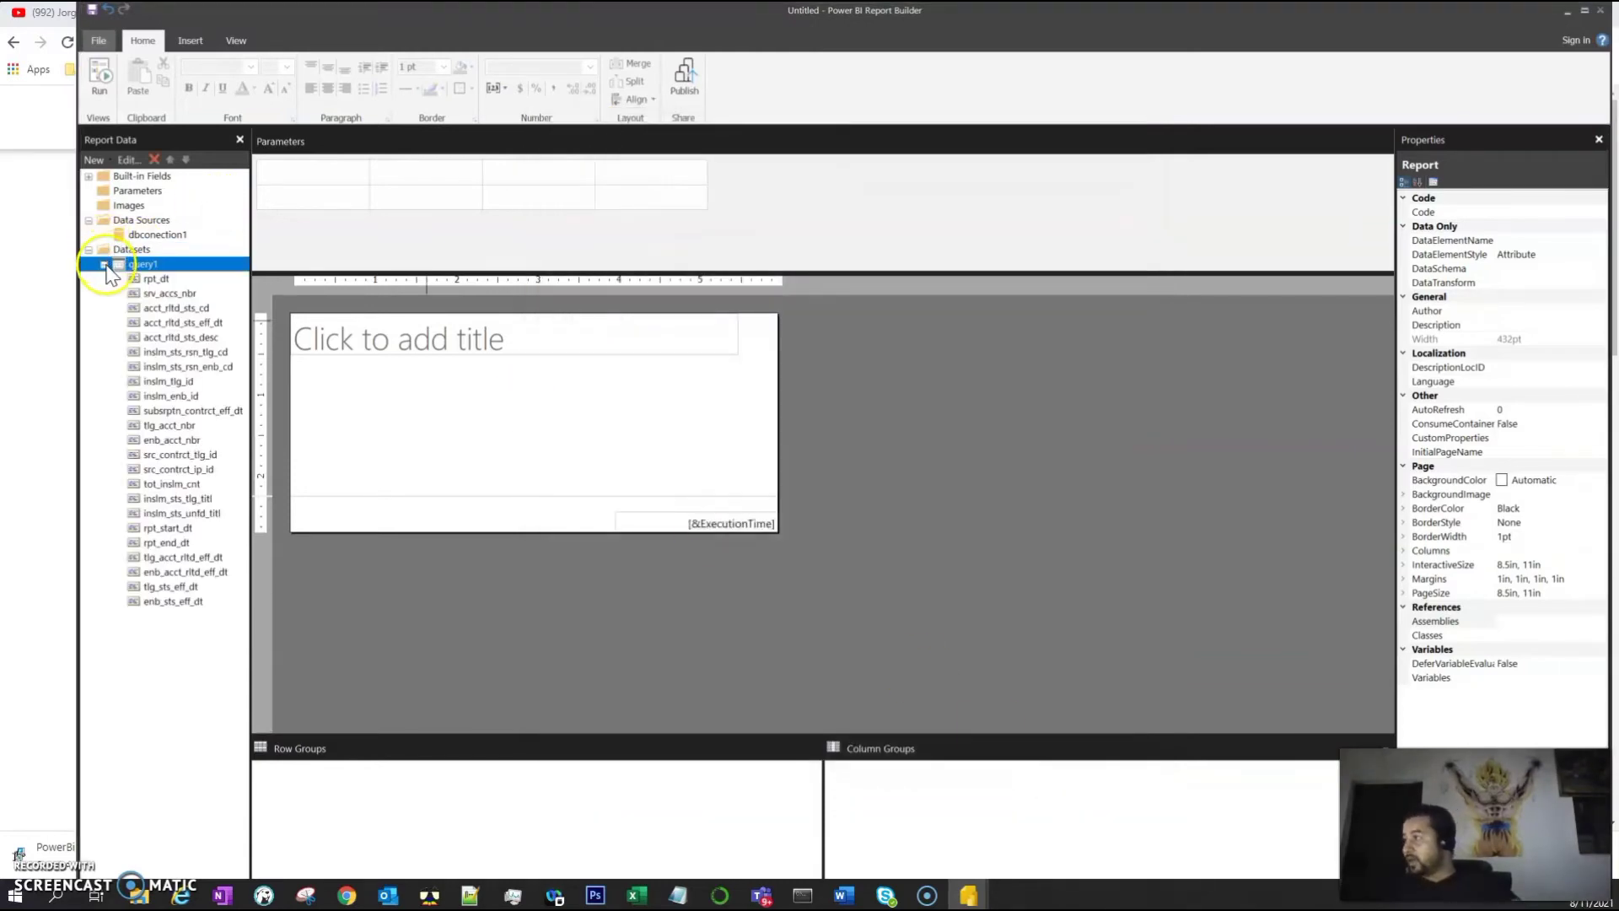
pyautogui.click(103, 264)
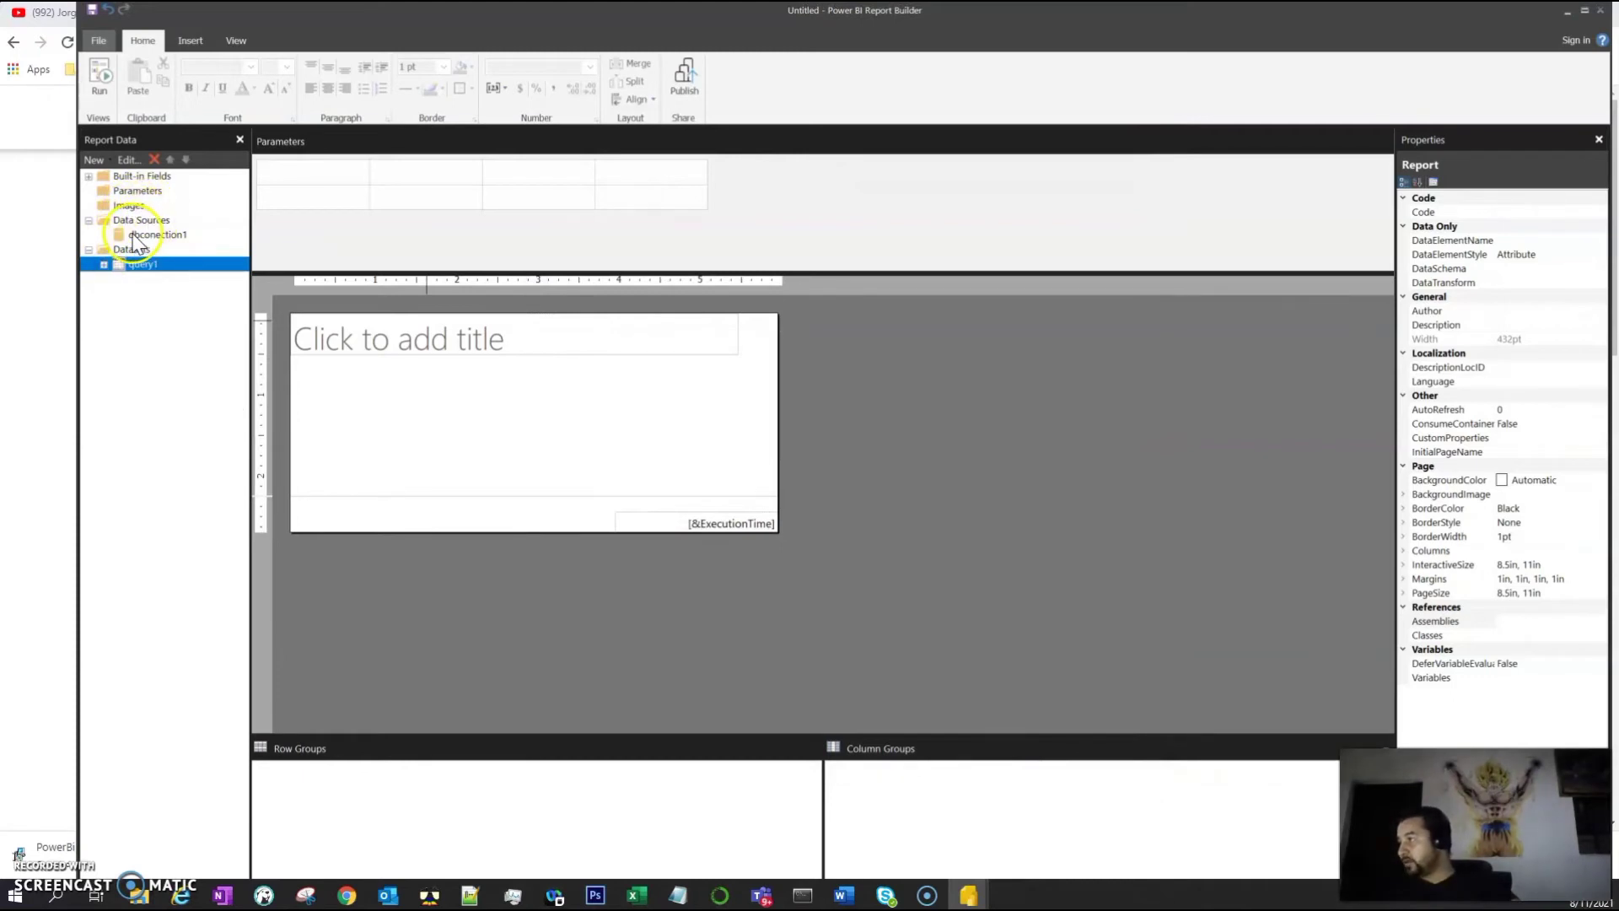
pyautogui.click(103, 264)
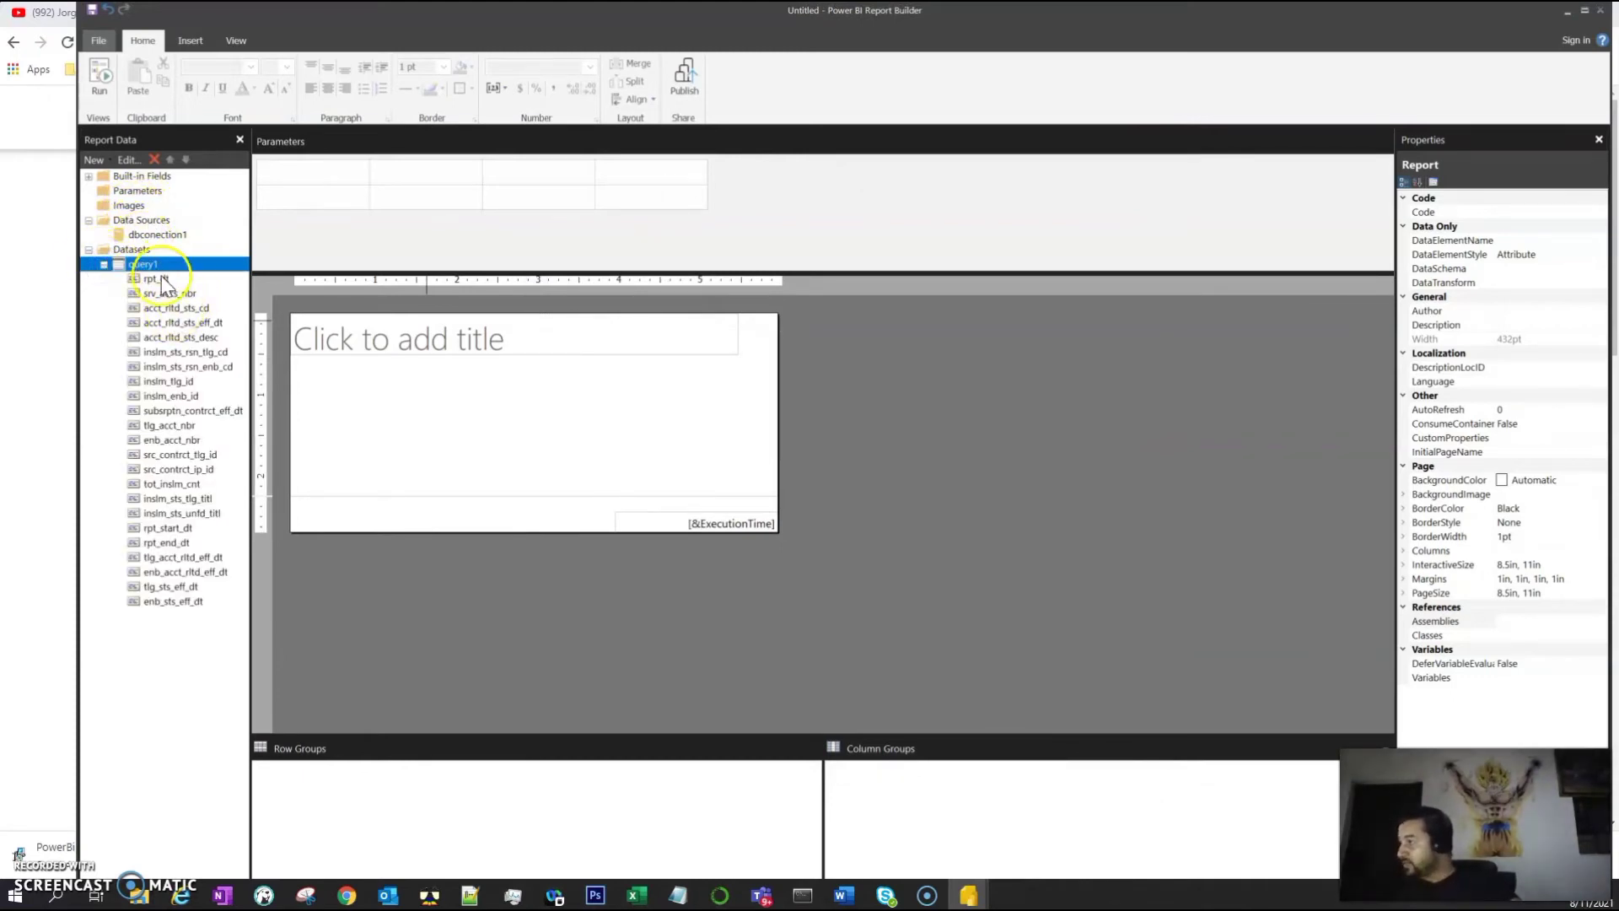
# Set the report title to "Report 1 (Test)"
pyautogui.click(447, 428)
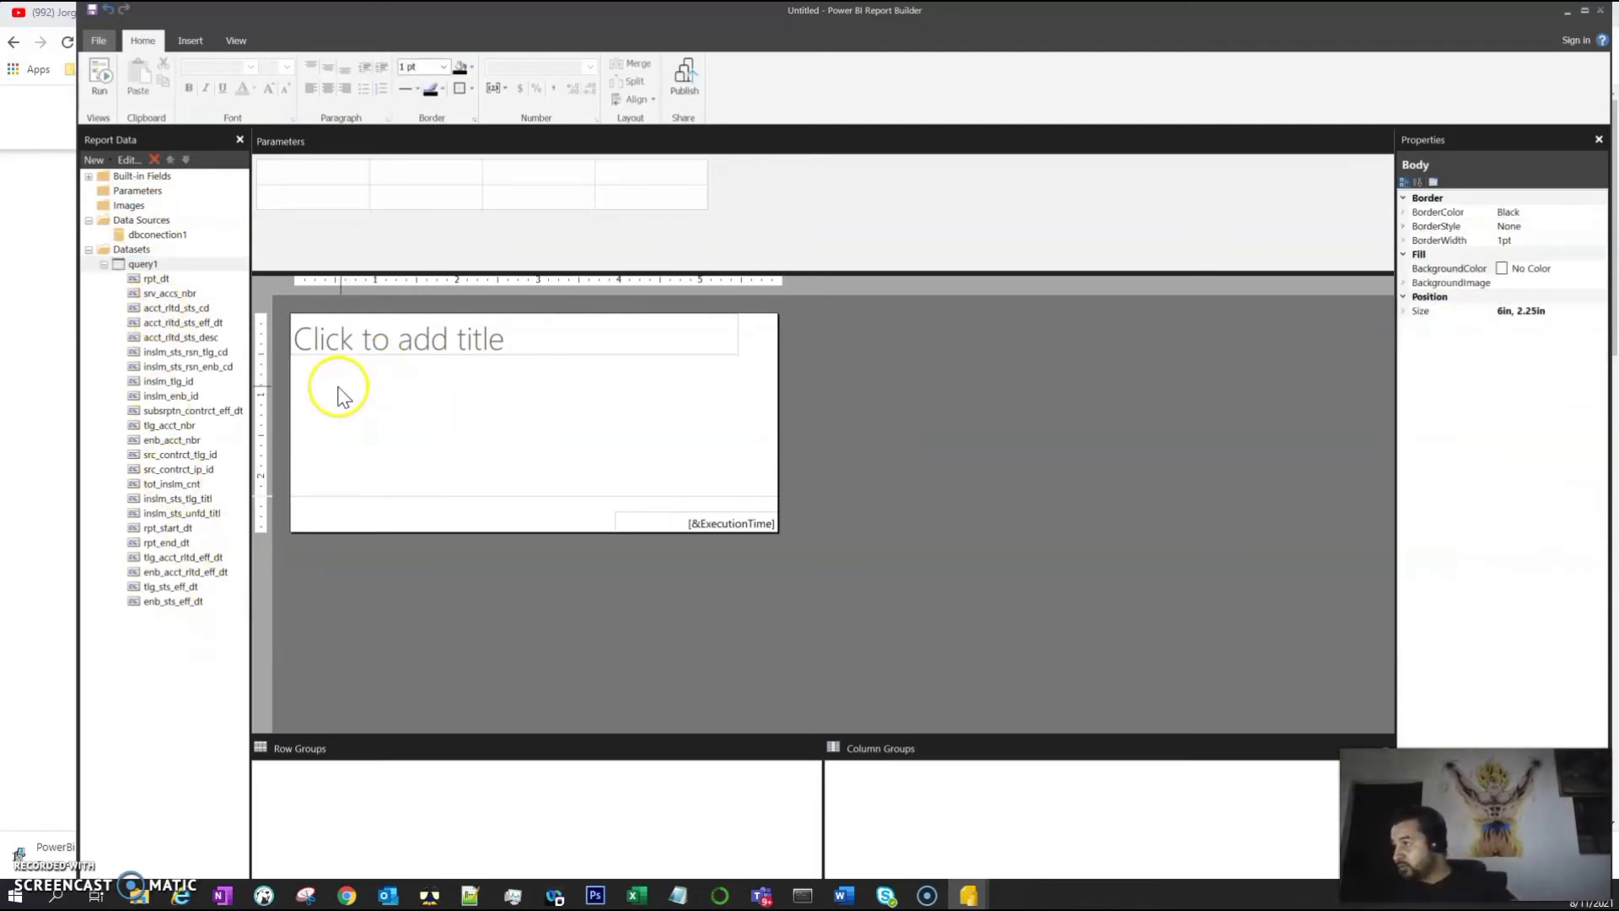
pyautogui.click(420, 387)
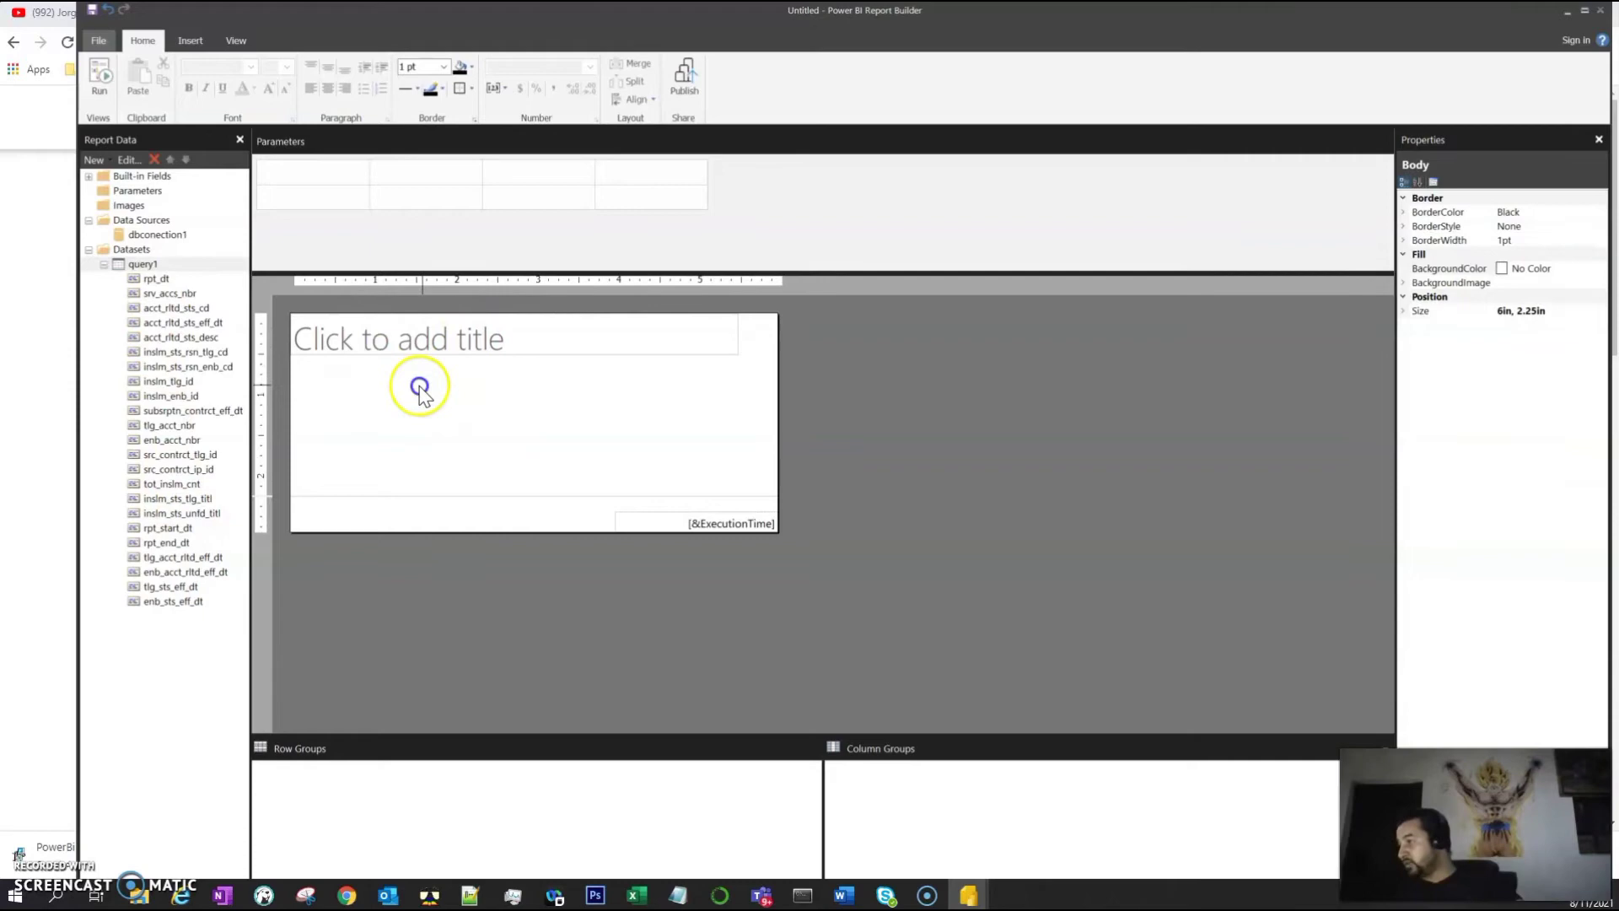
pyautogui.click(546, 350)
pyautogui.click(526, 345)
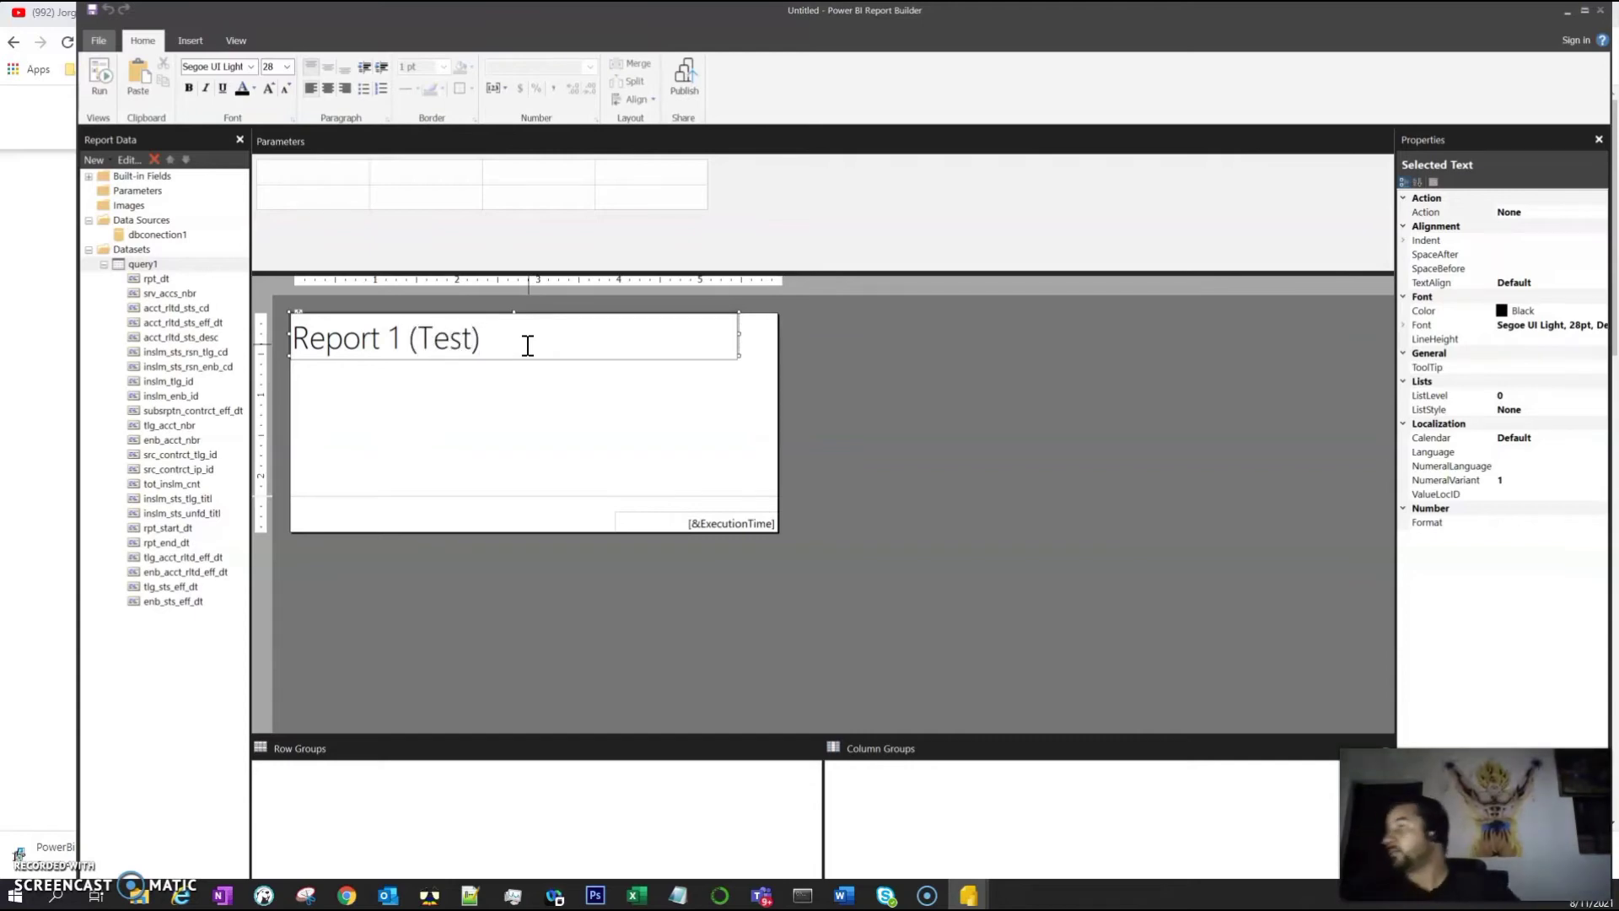
pyautogui.click(614, 368)
pyautogui.click(501, 352)
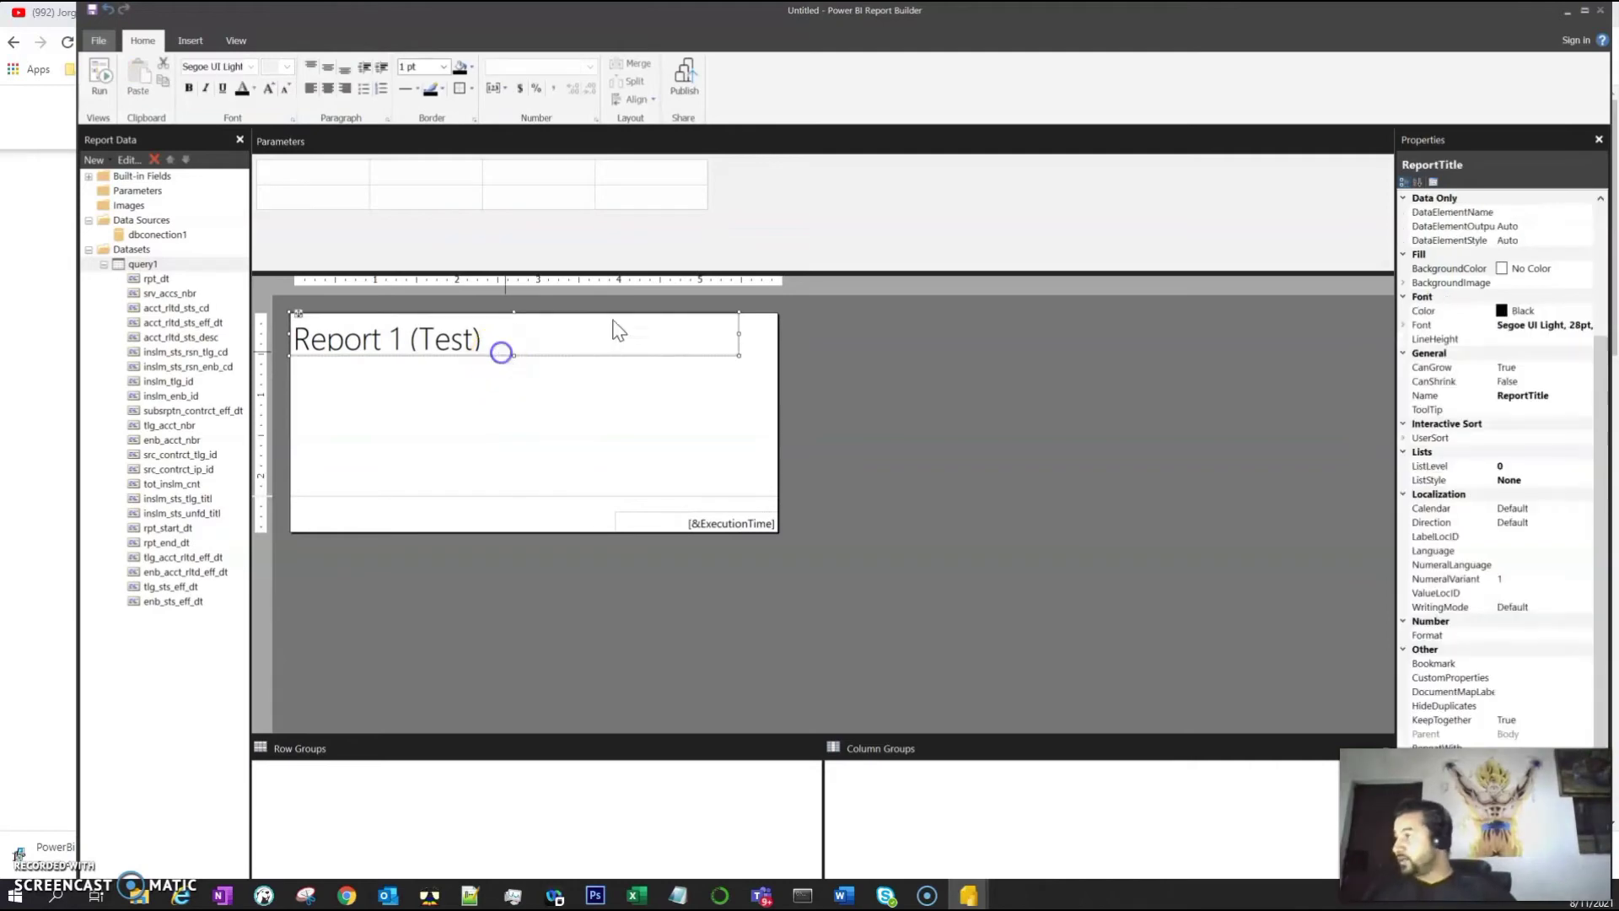
pyautogui.click(509, 432)
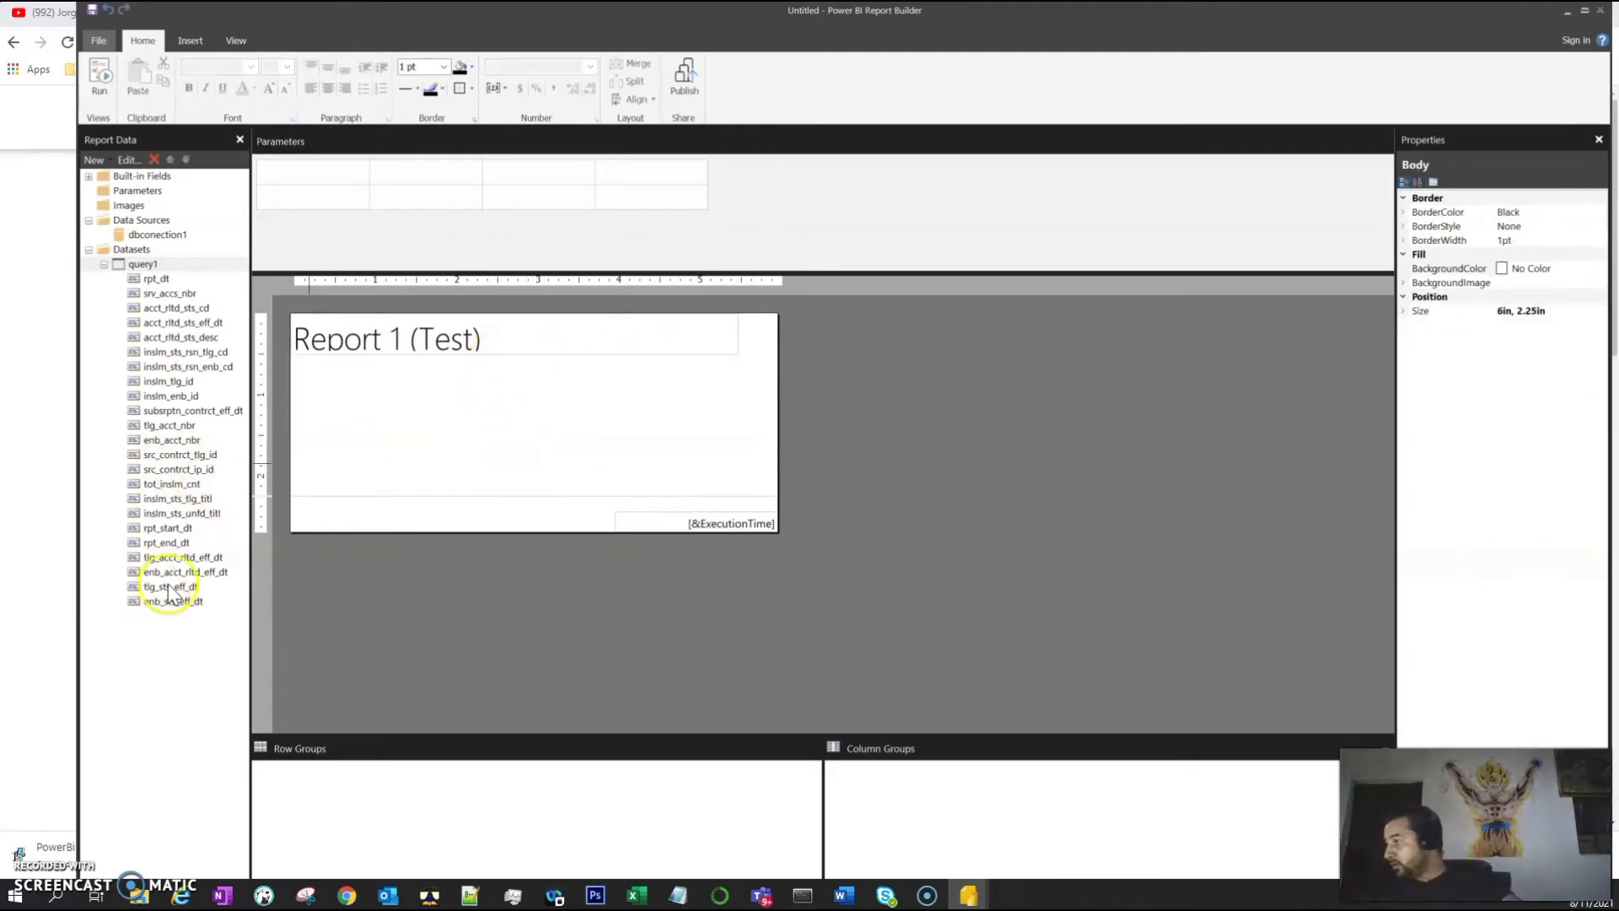
# Insert a table in the report body below the title
pyautogui.rightClick(341, 397)
pyautogui.click(400, 457)
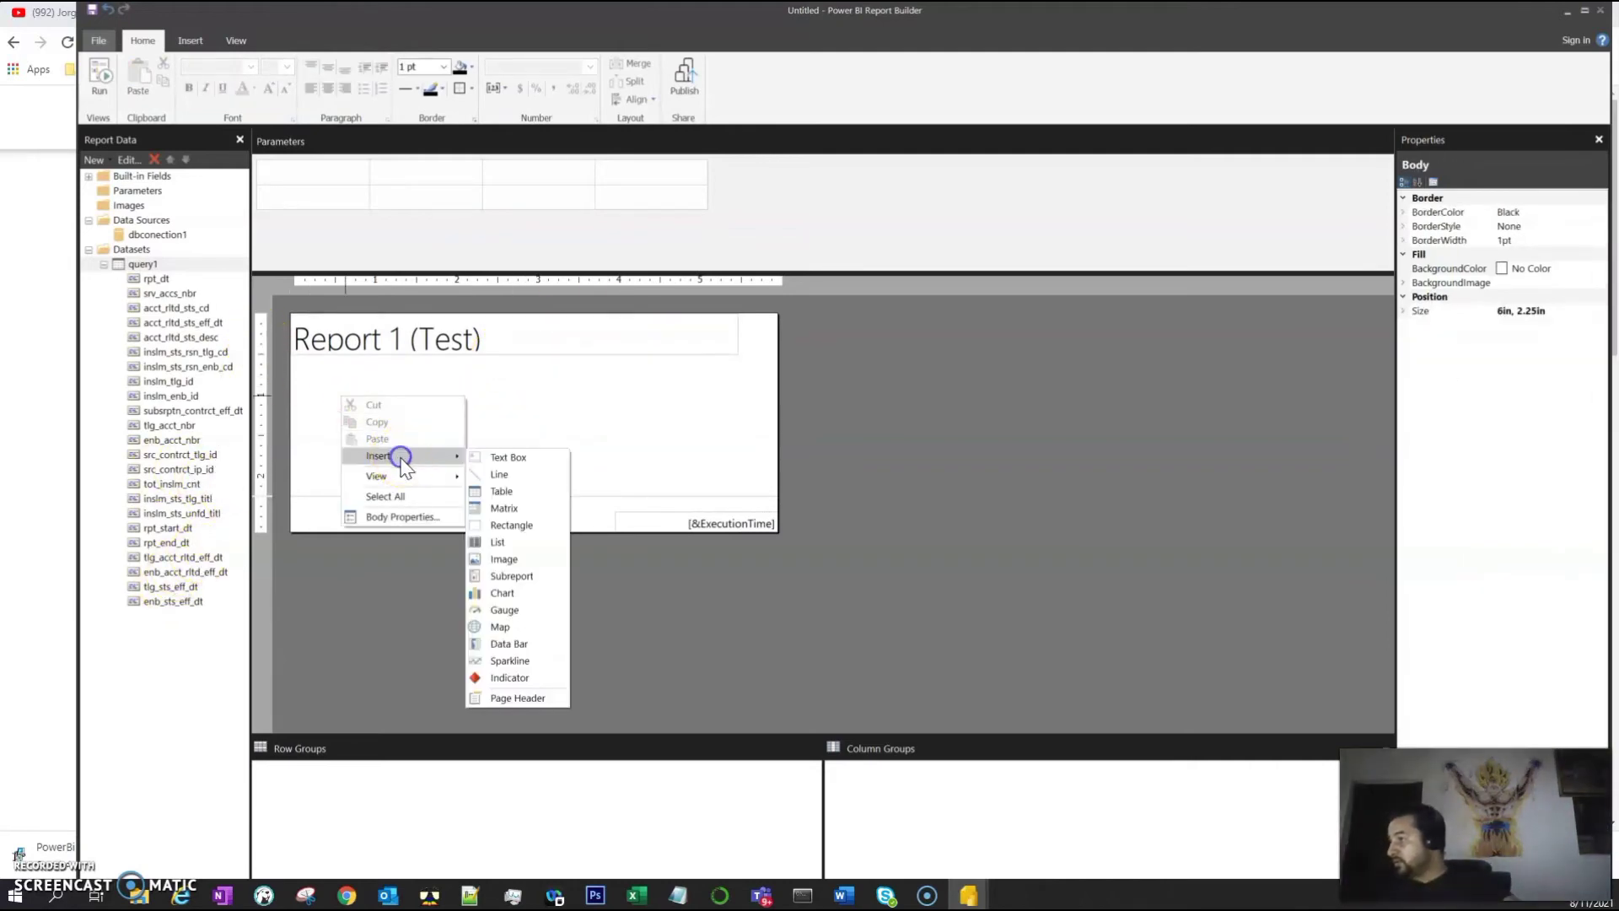
pyautogui.click(516, 488)
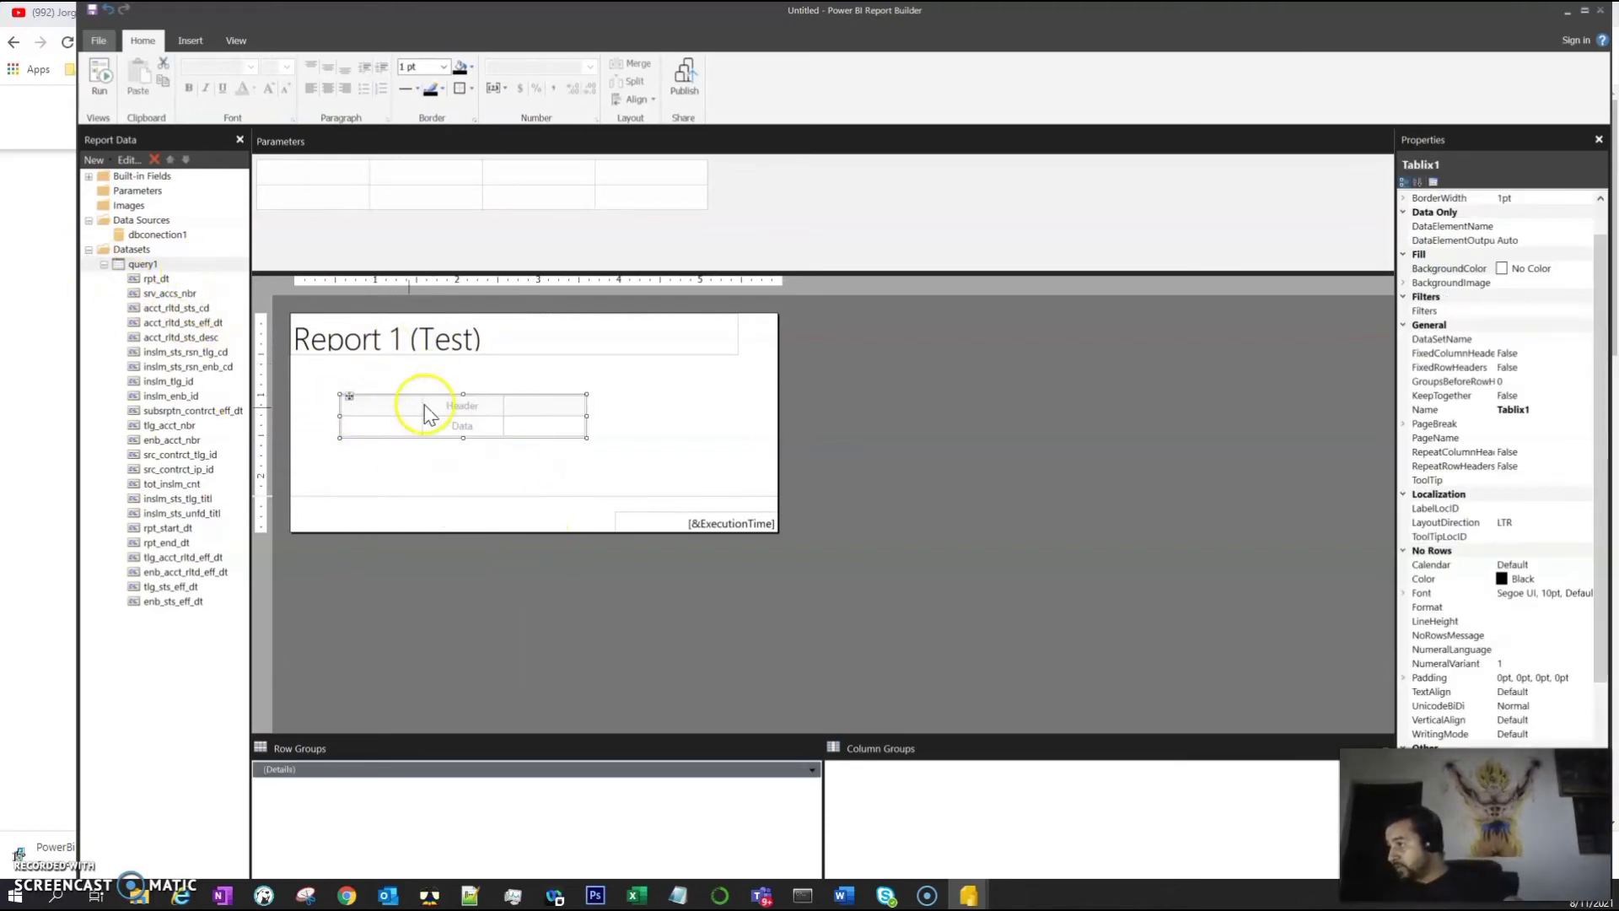
pyautogui.click(389, 410)
pyautogui.click(333, 385)
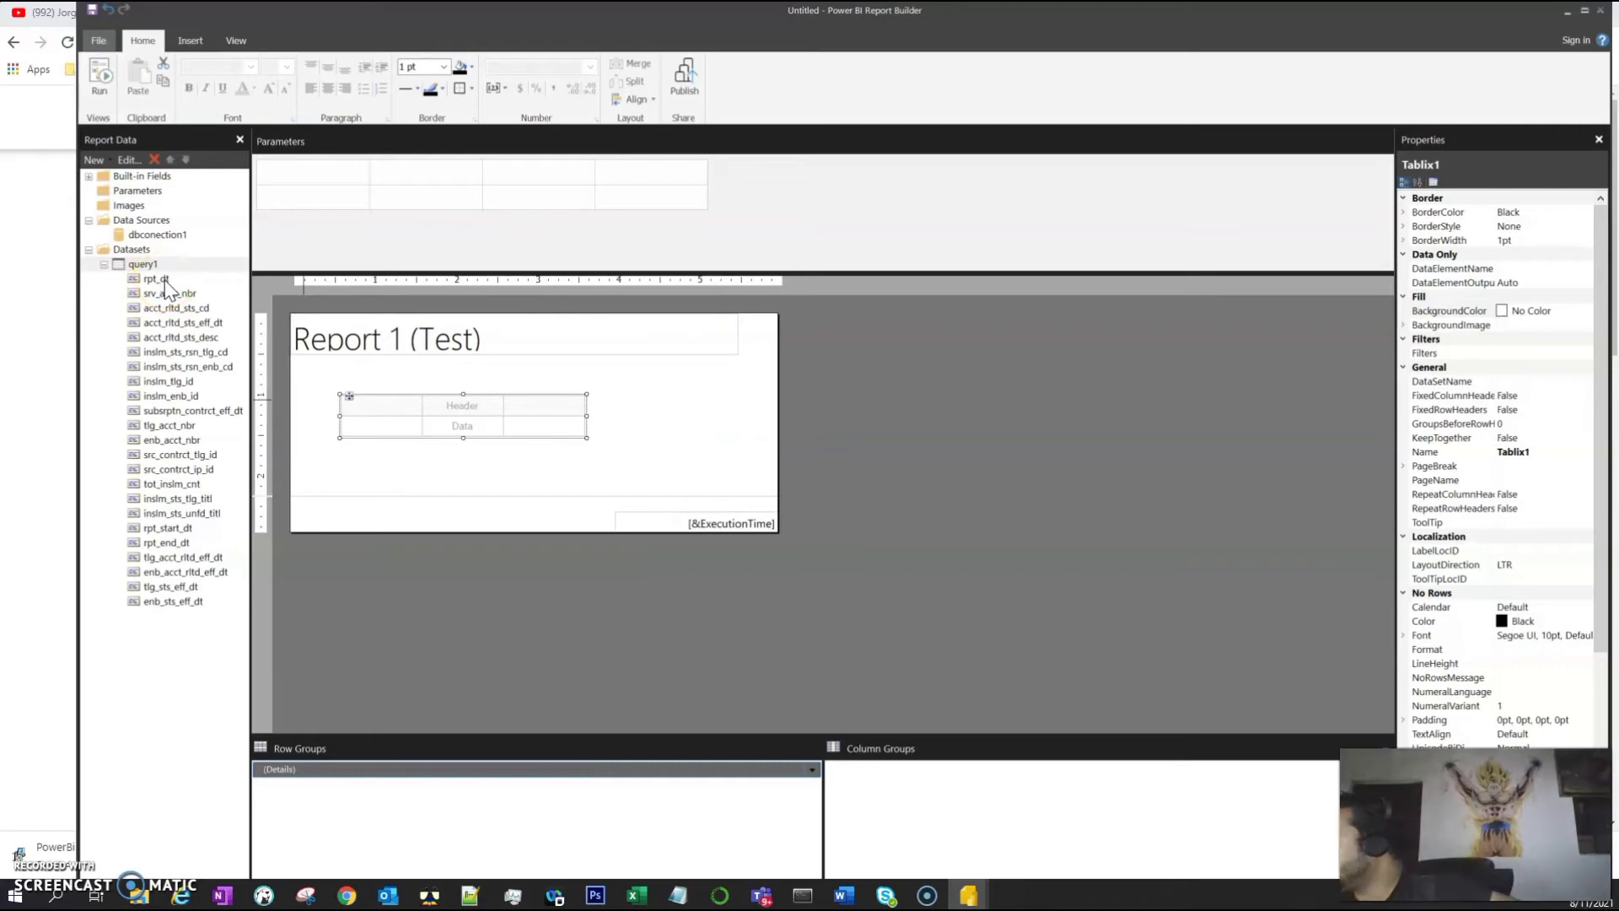
# Fill the table's three data columns with the fields rpt_dt, srv_accs_nbr and acct_rltd_sts_cd from query1
pyautogui.moveTo(166, 283); pyautogui.dragTo(388, 421)
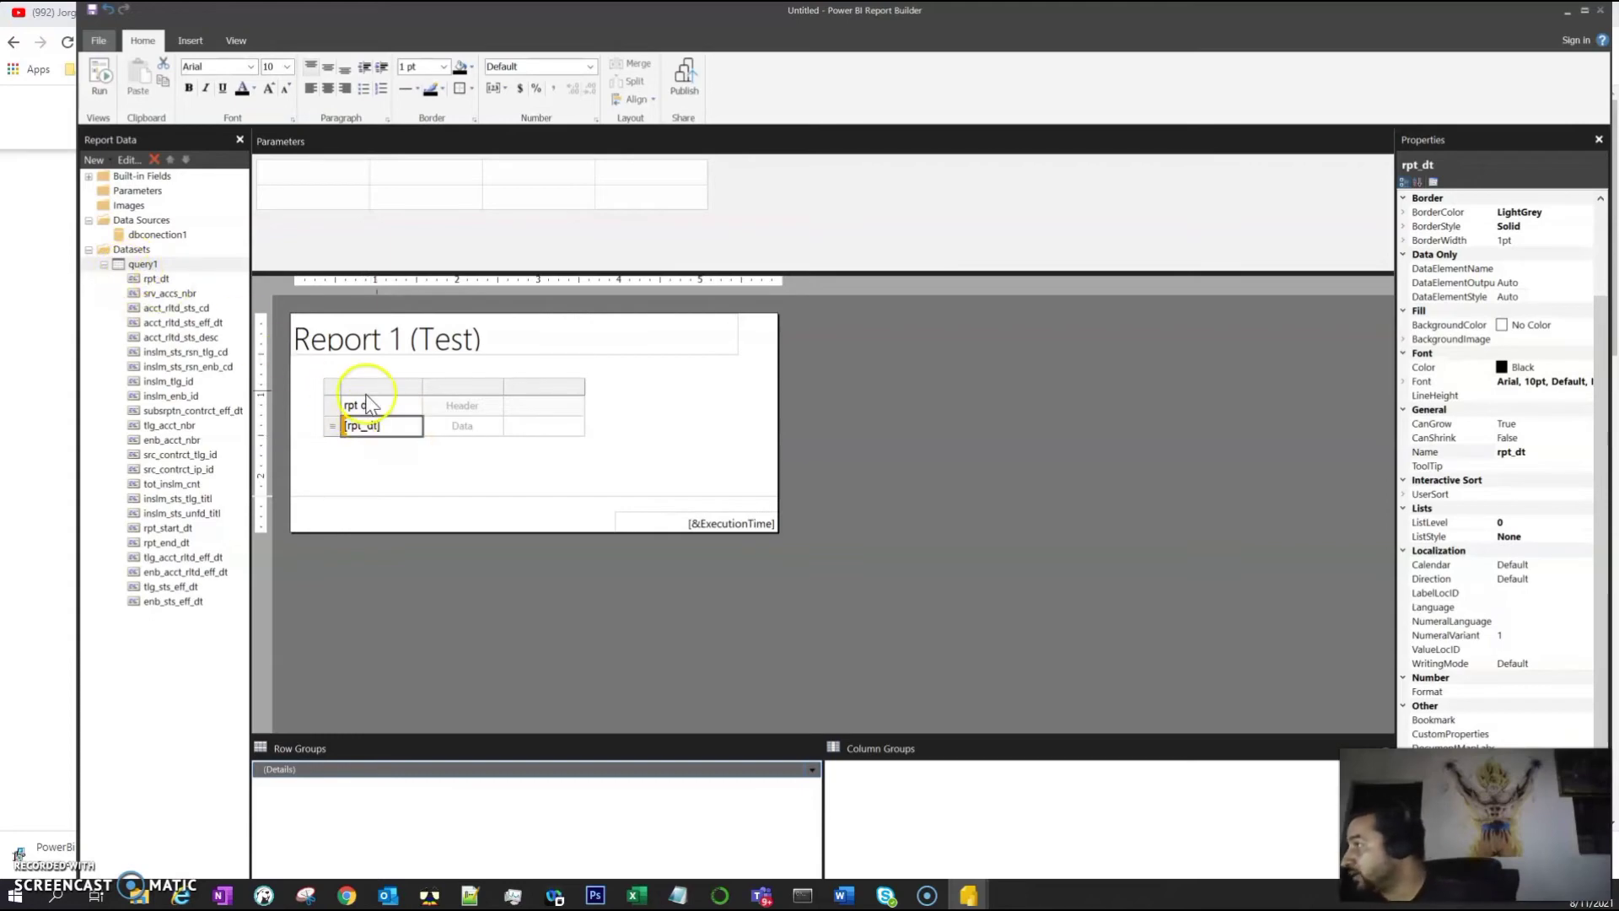
pyautogui.click(459, 426)
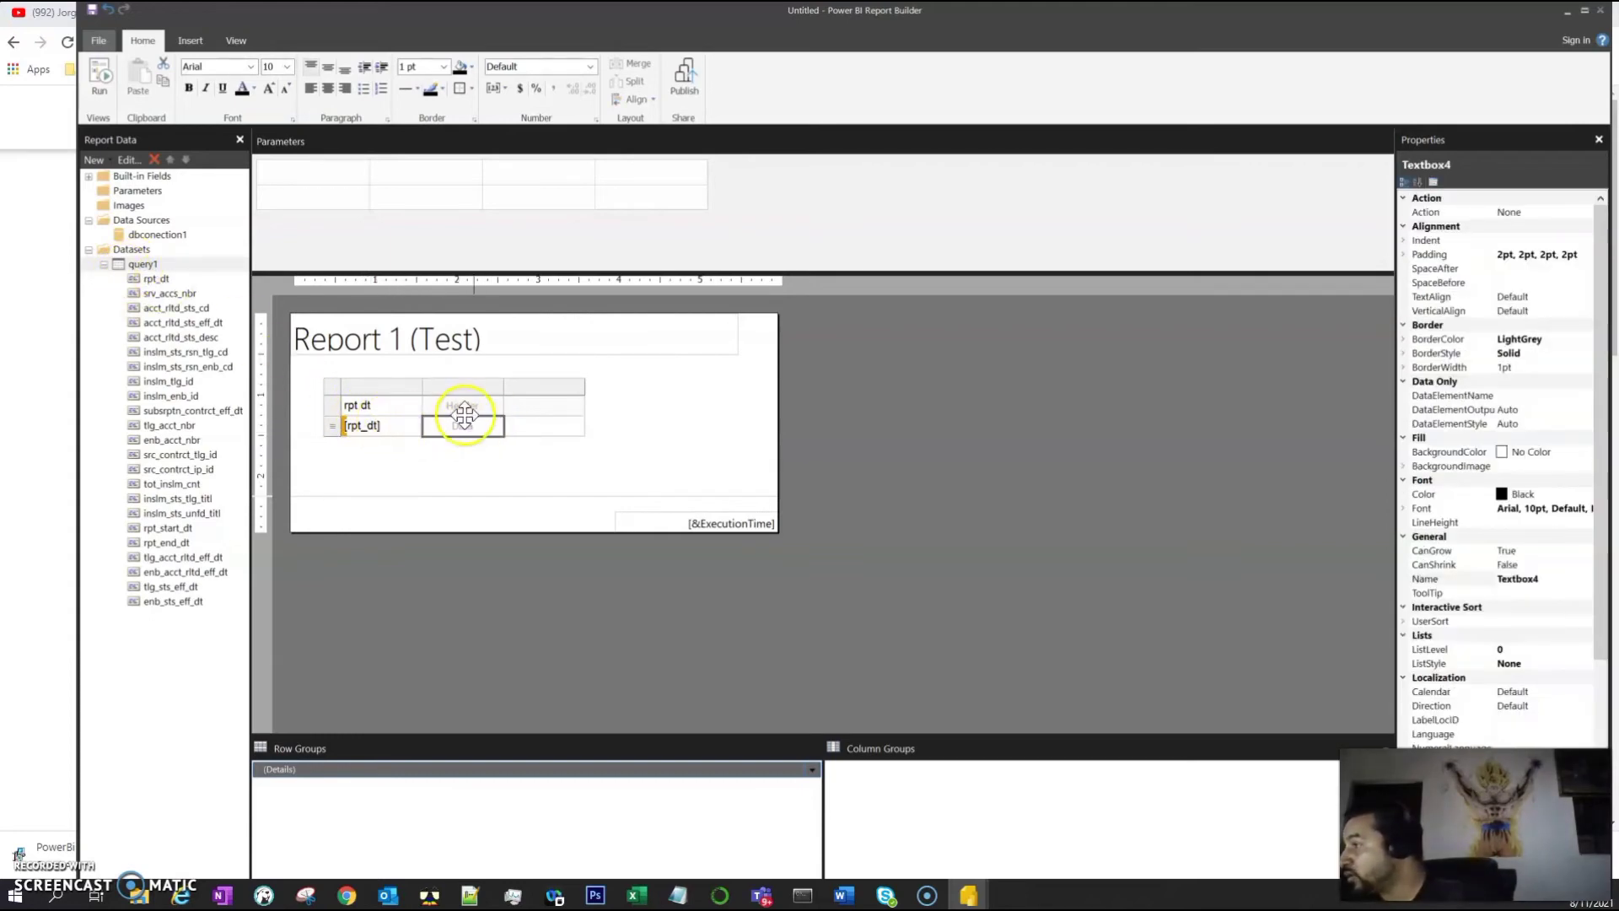
pyautogui.click(496, 425)
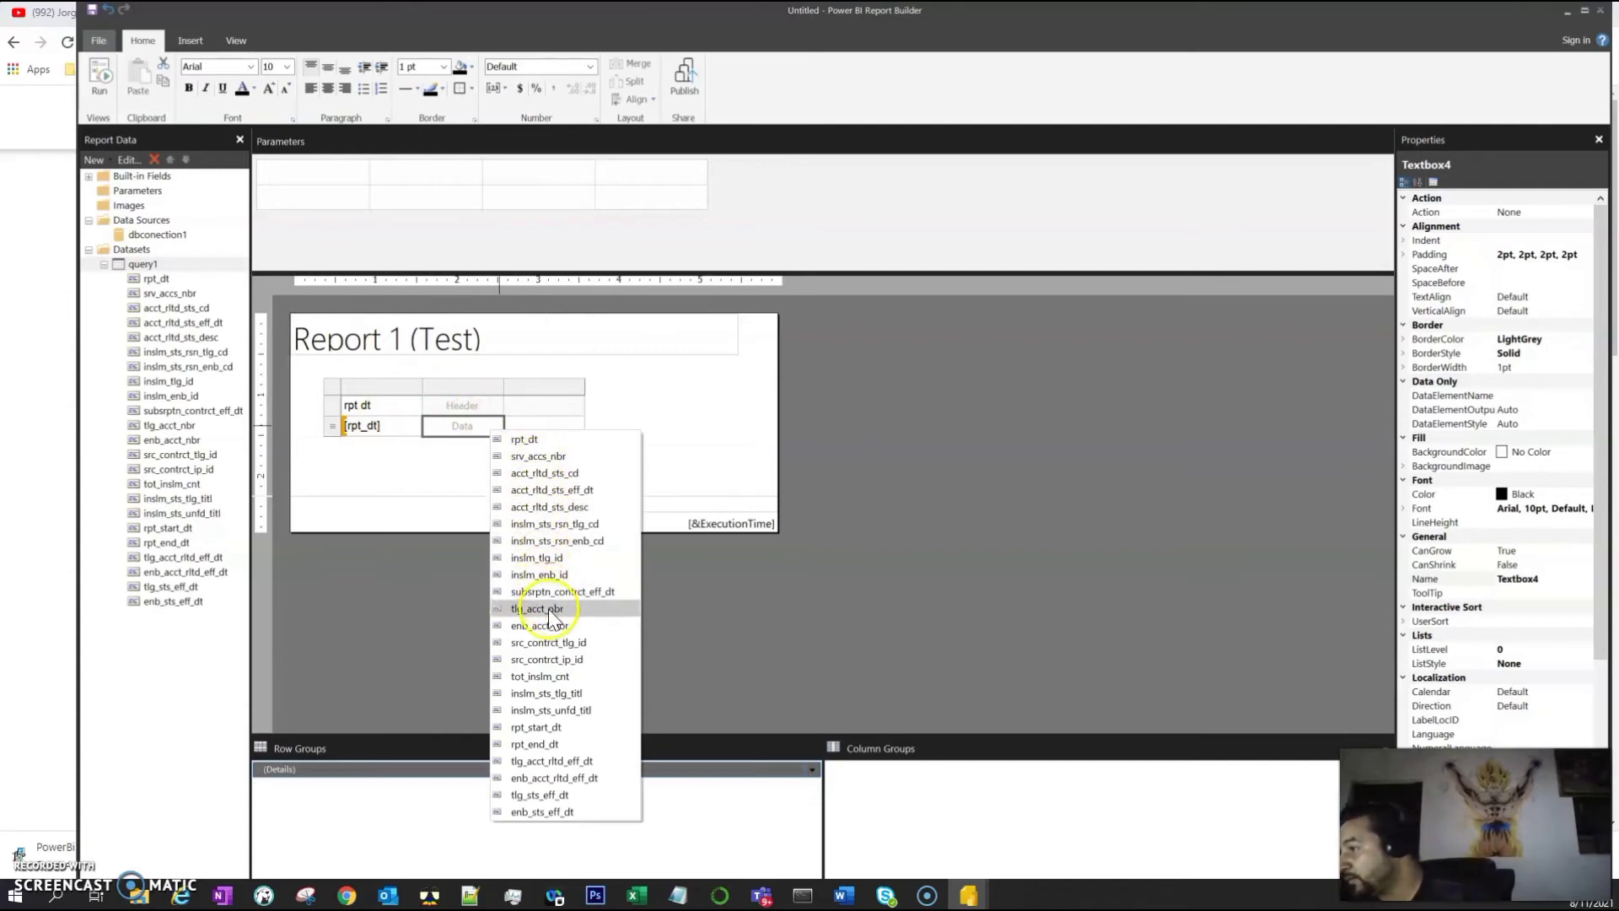
pyautogui.click(536, 456)
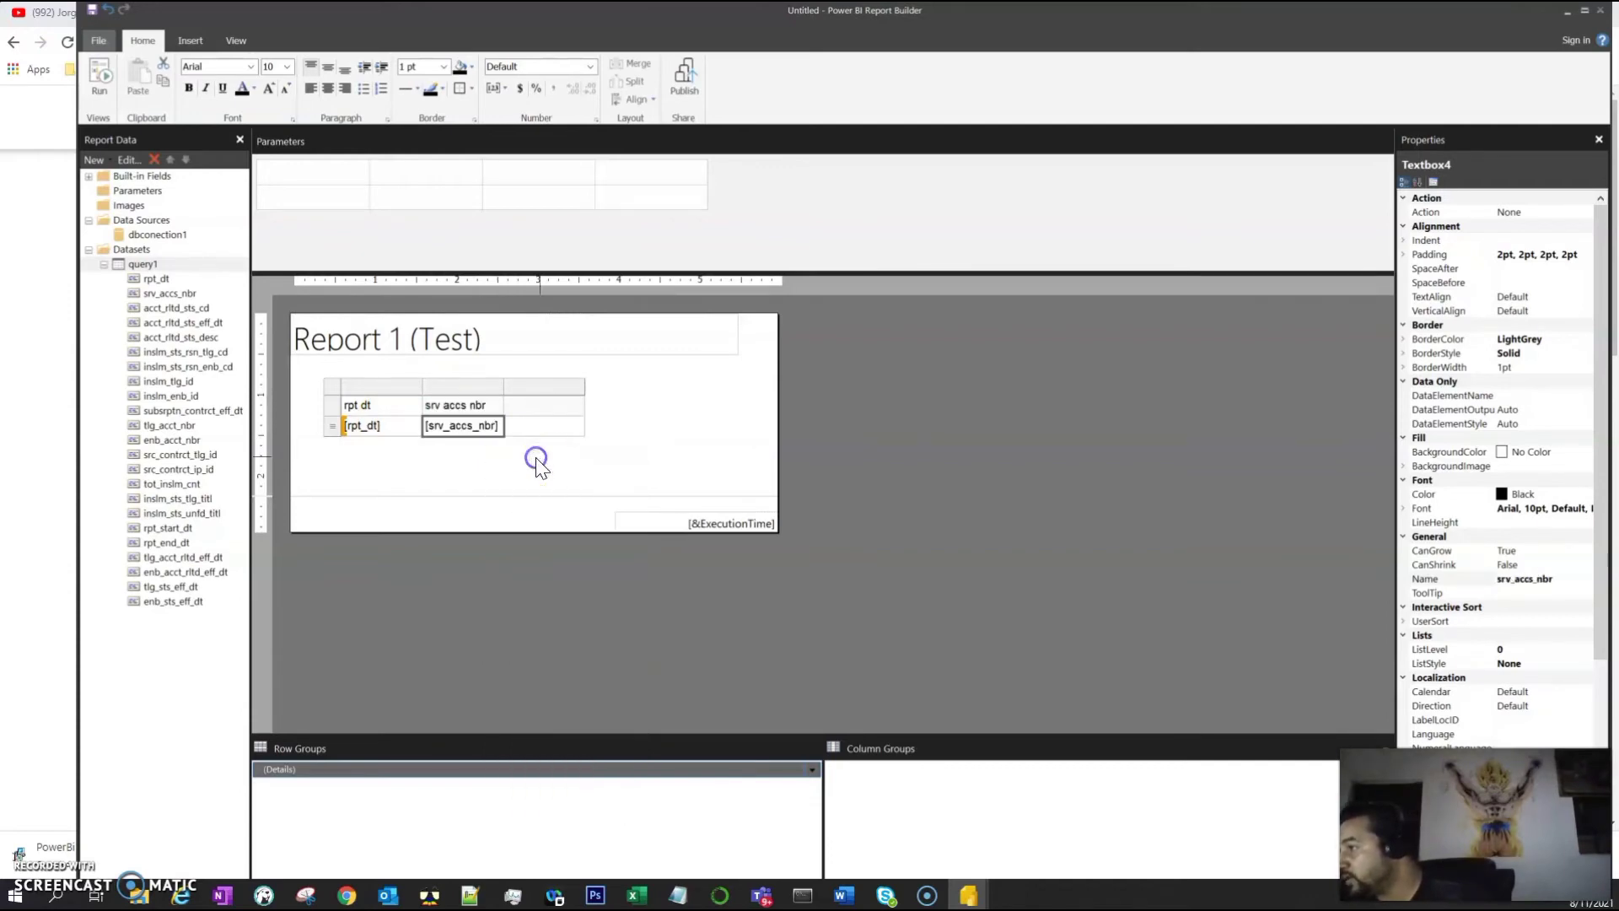
pyautogui.click(580, 421)
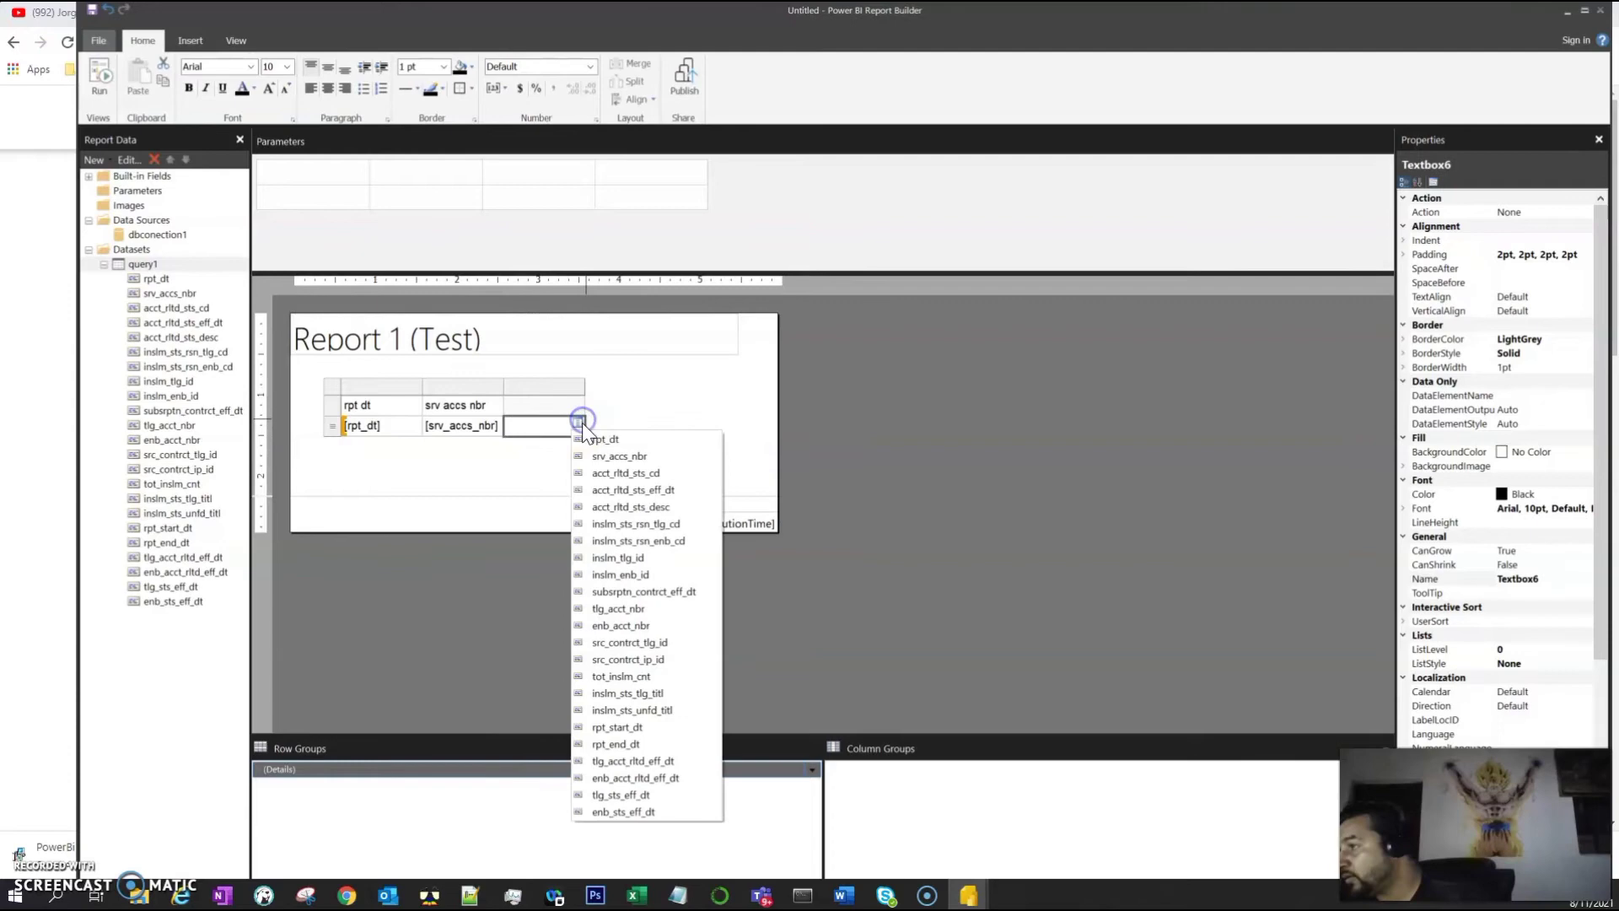
pyautogui.click(624, 473)
pyautogui.click(619, 410)
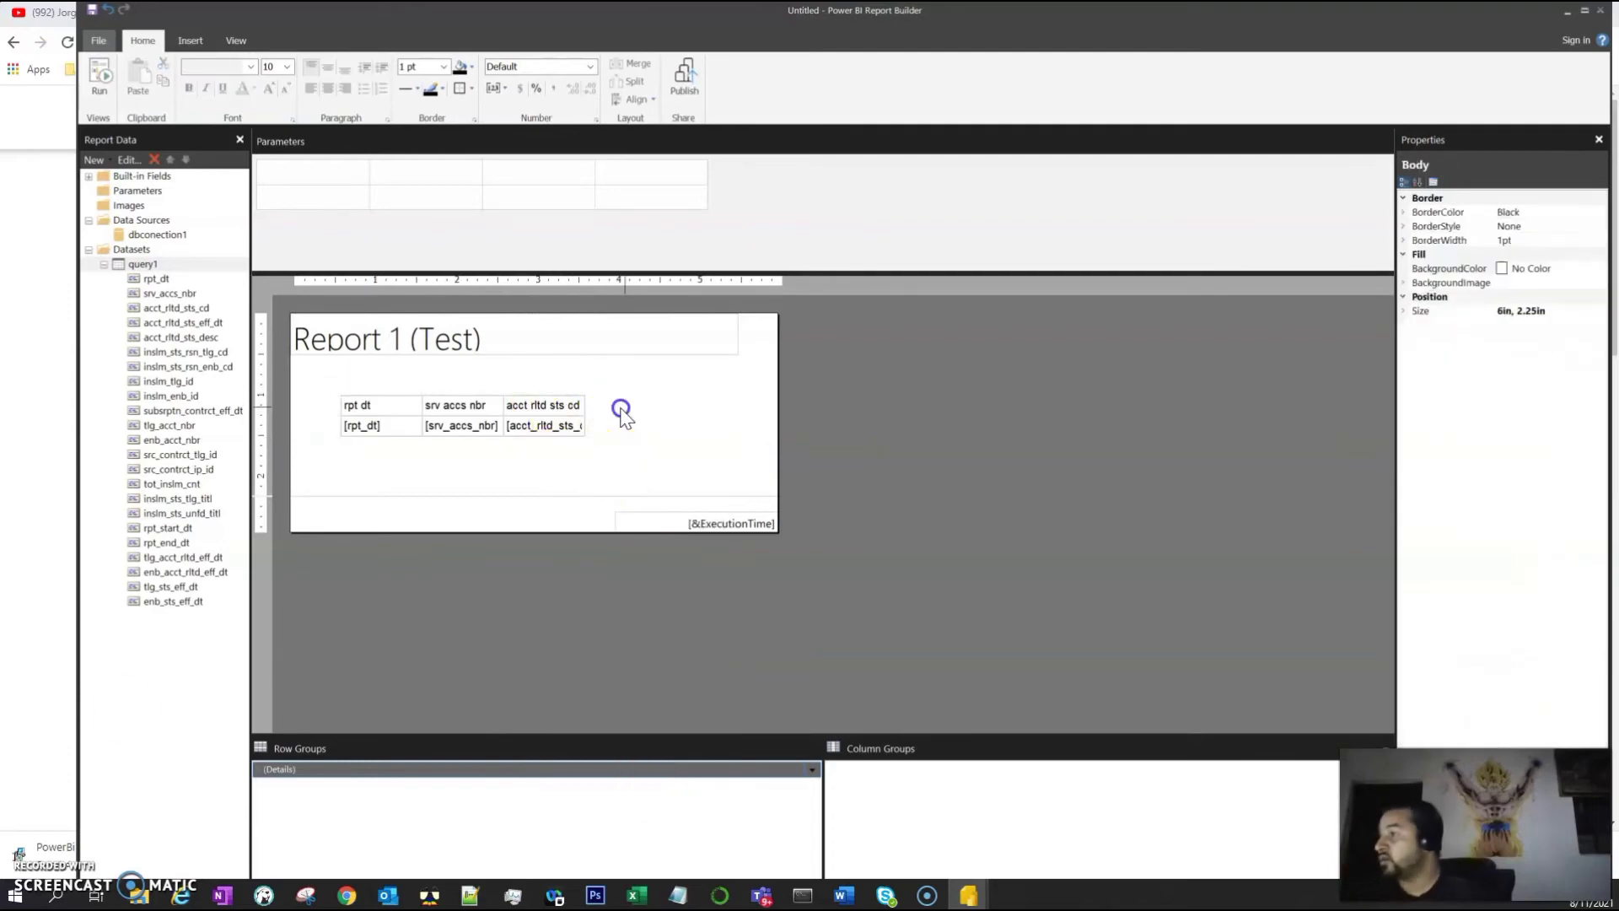
pyautogui.click(371, 420)
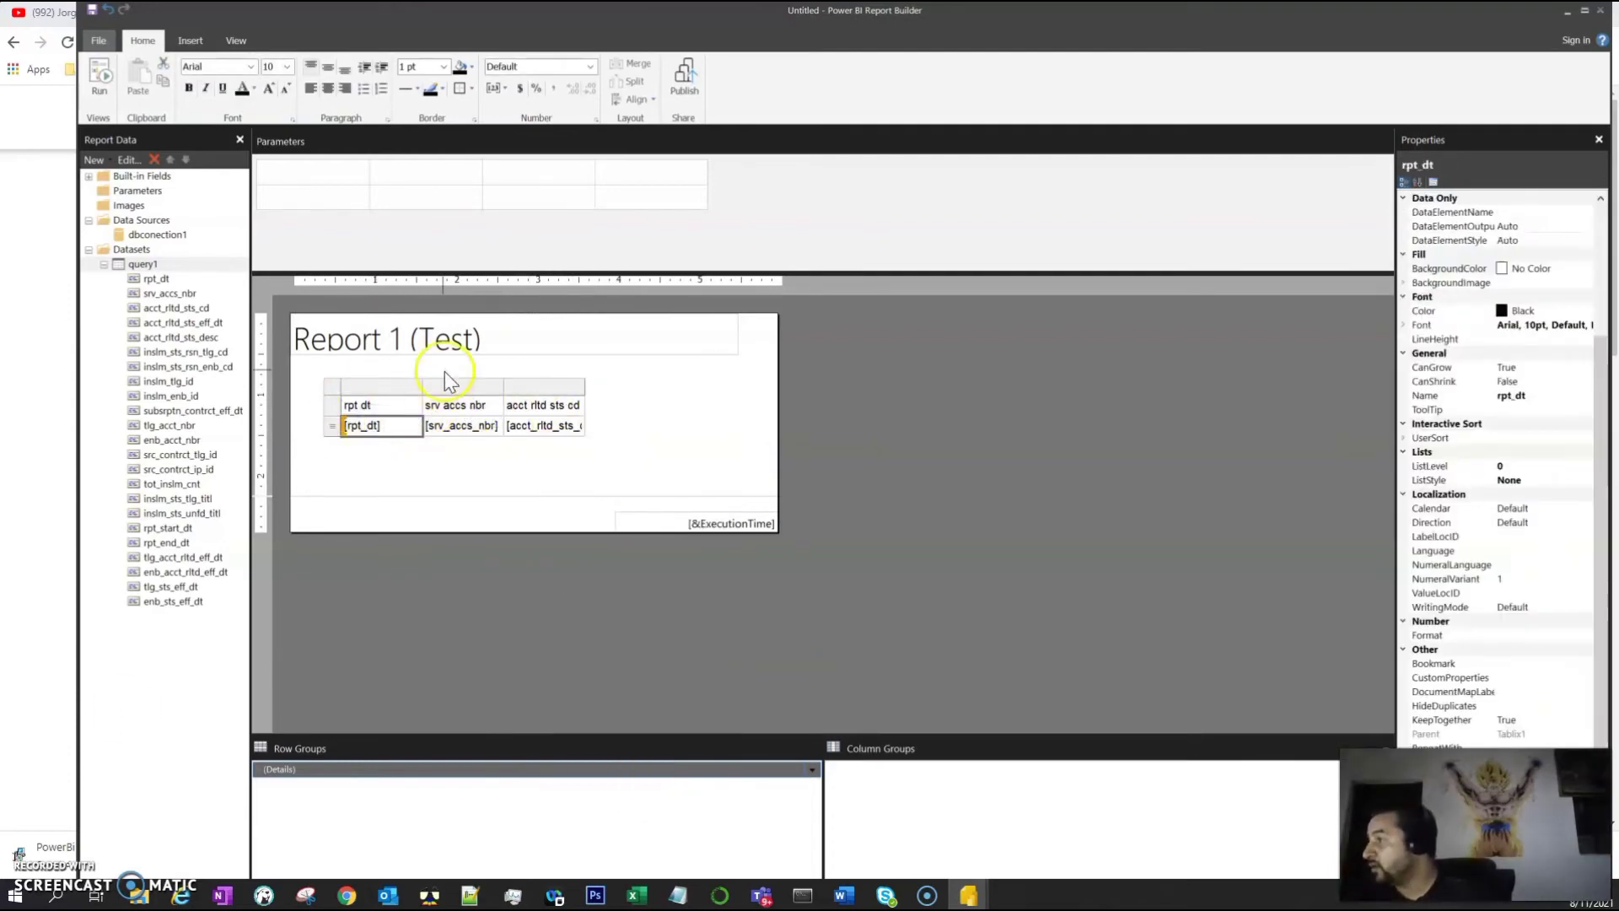
pyautogui.click(359, 363)
pyautogui.click(103, 264)
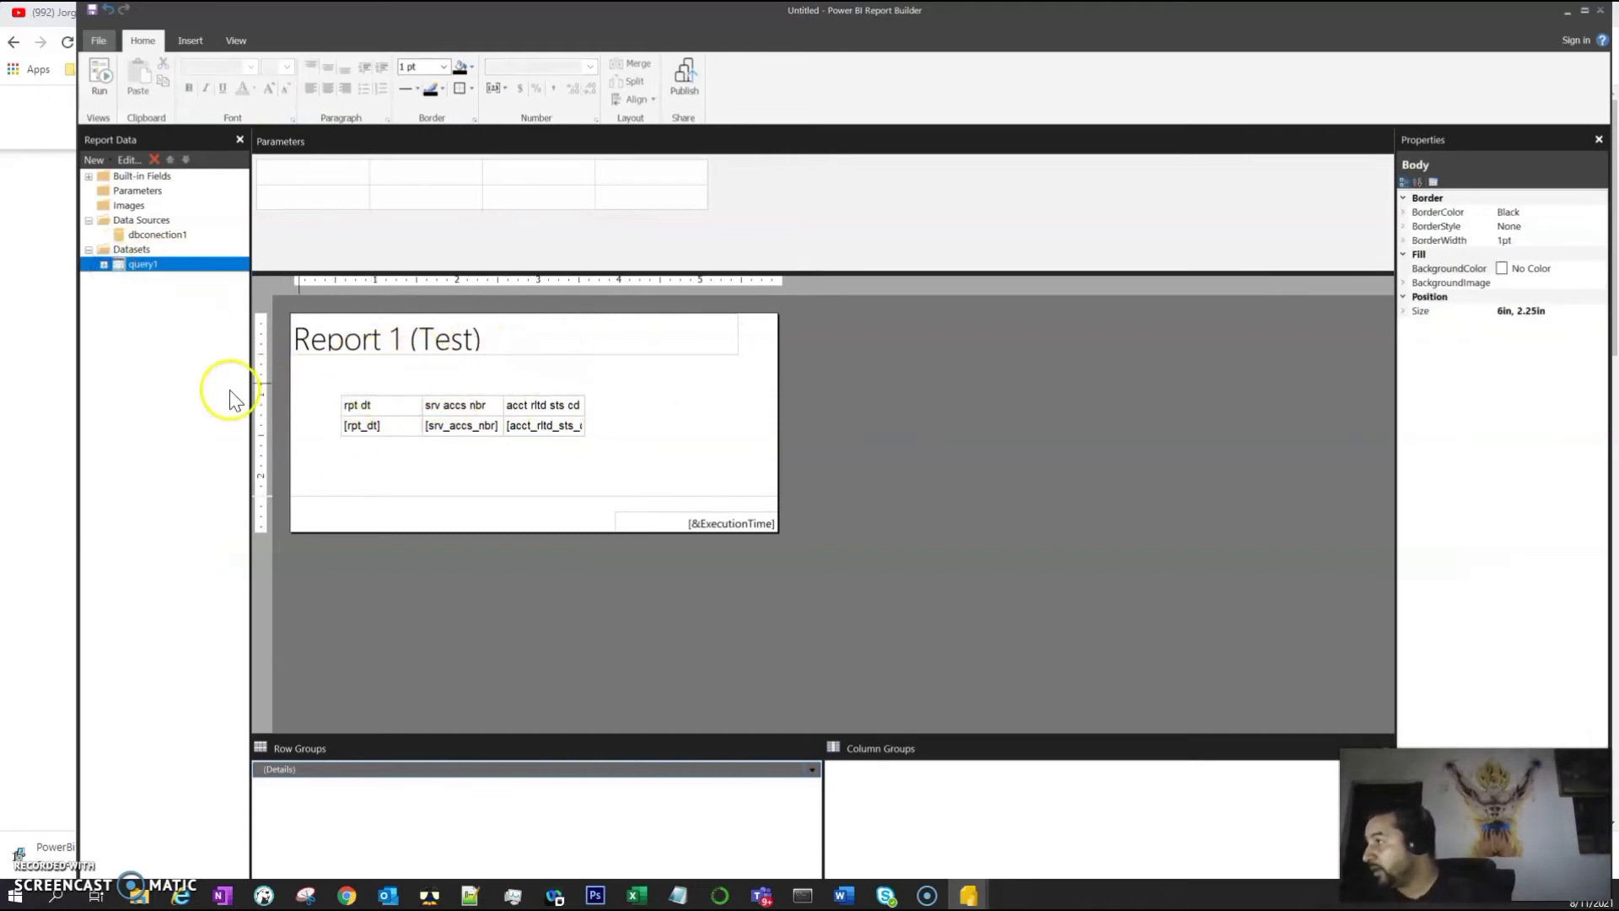
pyautogui.click(103, 265)
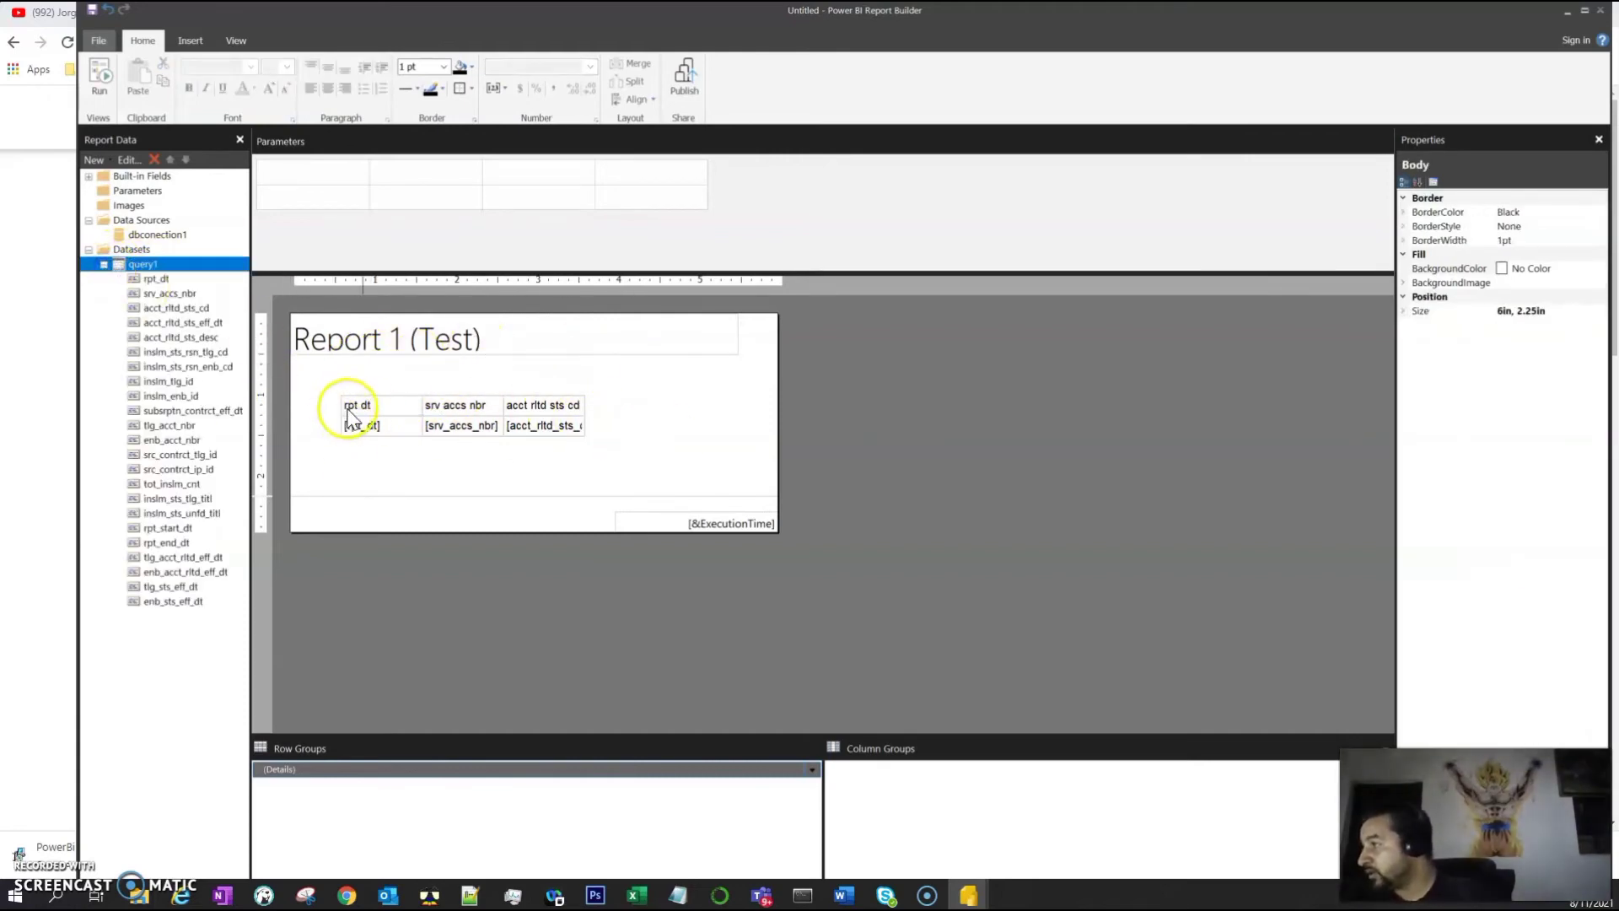
# Give the table's three header cells a Blue background and pick a different font color for their text
pyautogui.click(387, 410)
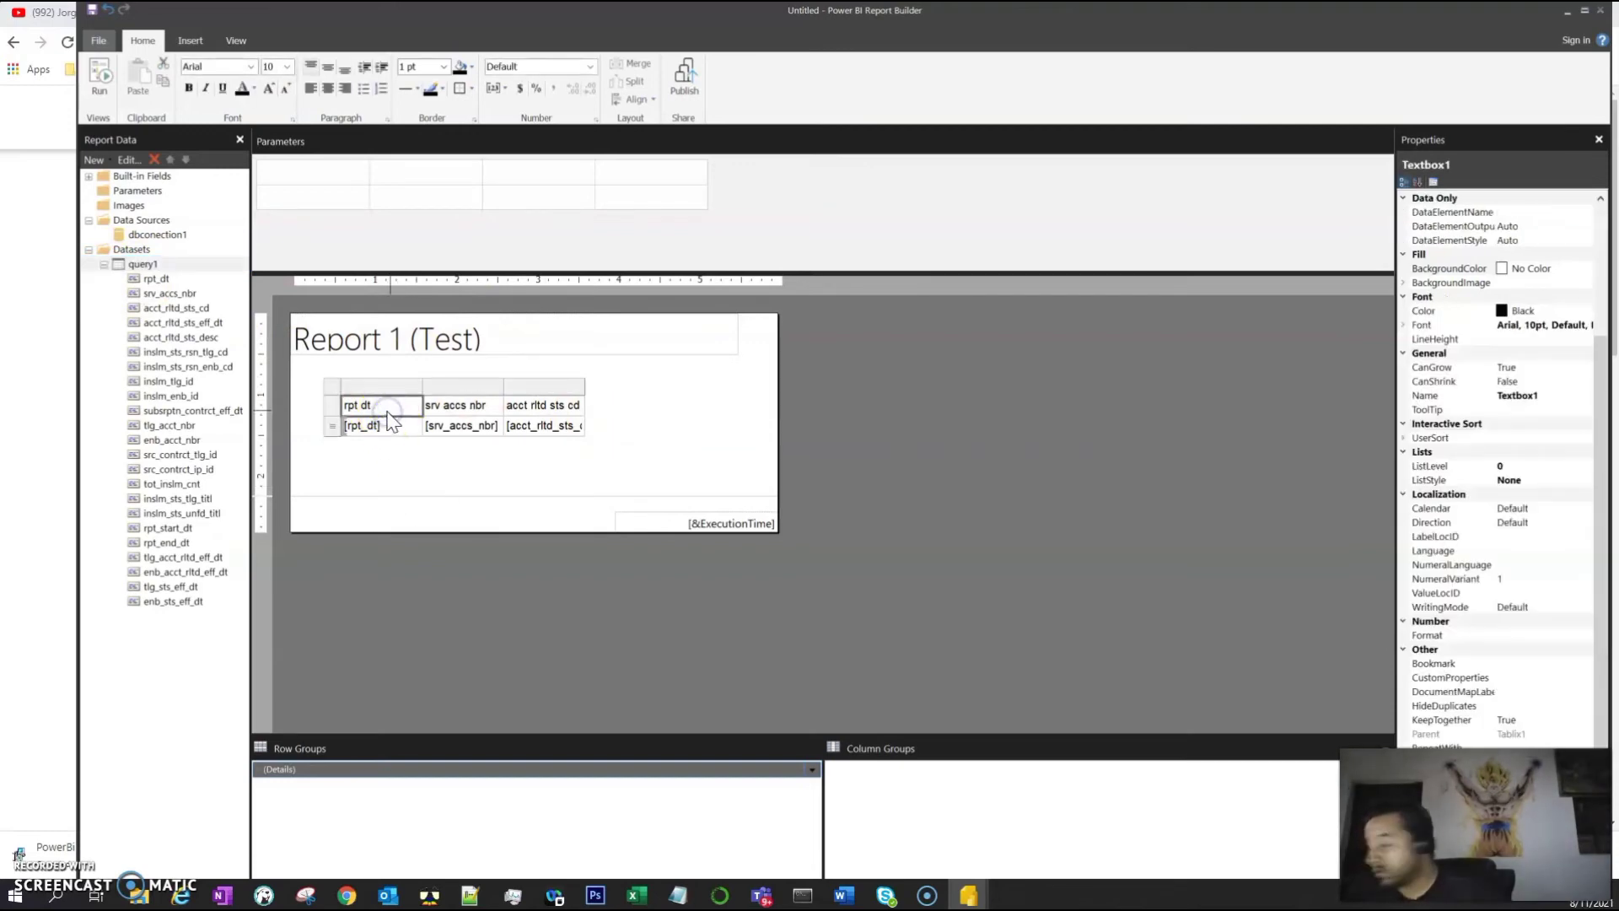
pyautogui.hotkey('shift', 'Right')
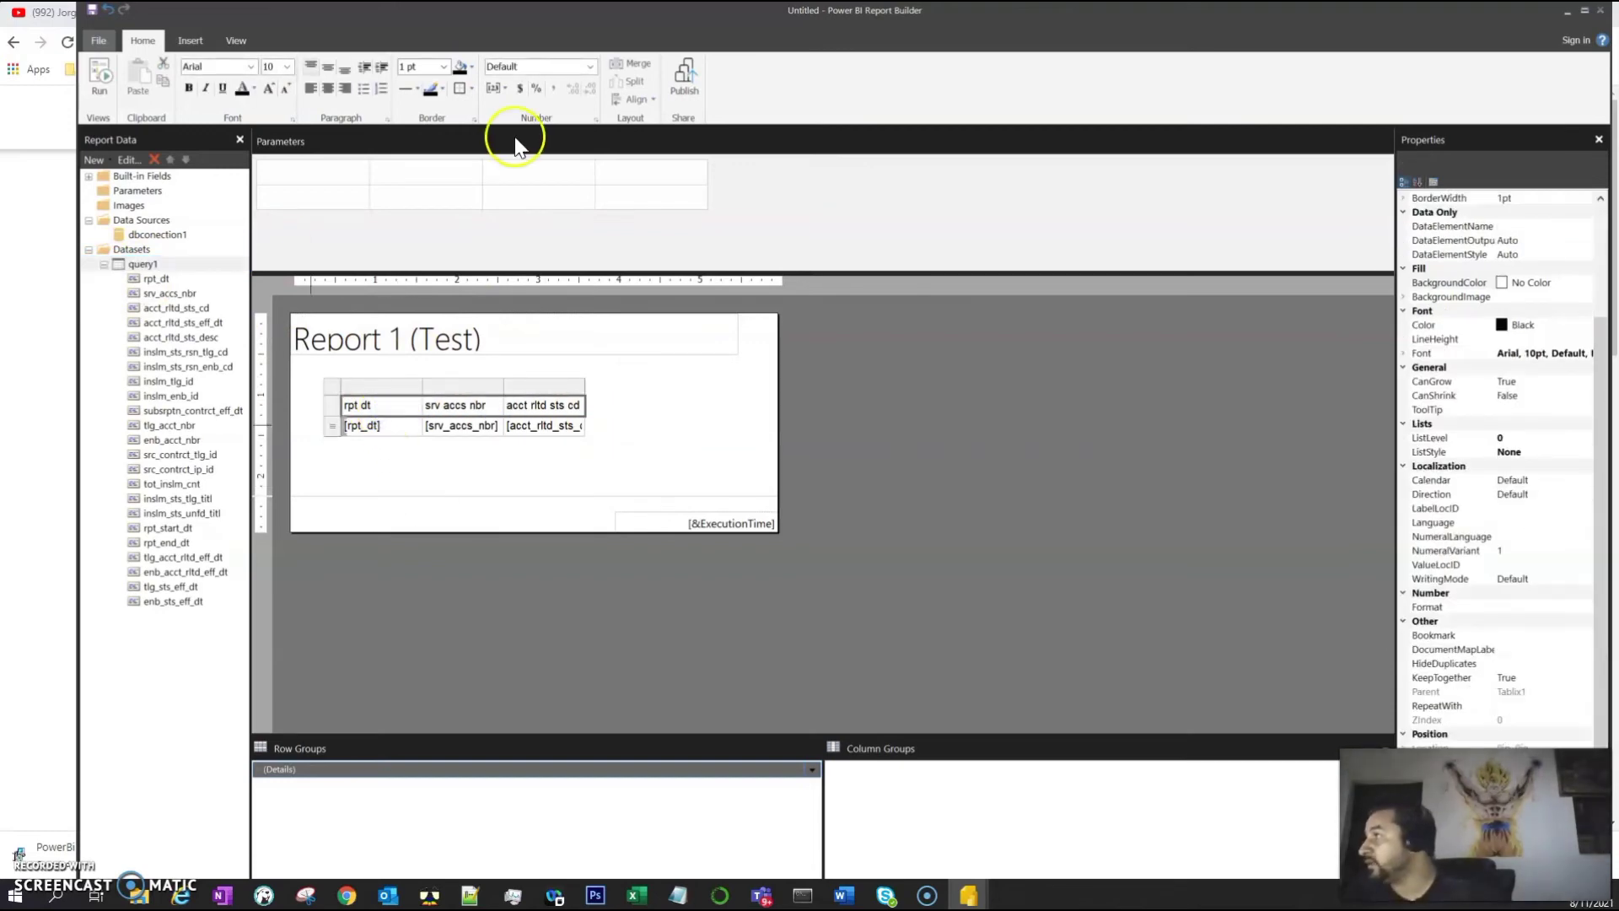
pyautogui.click(472, 67)
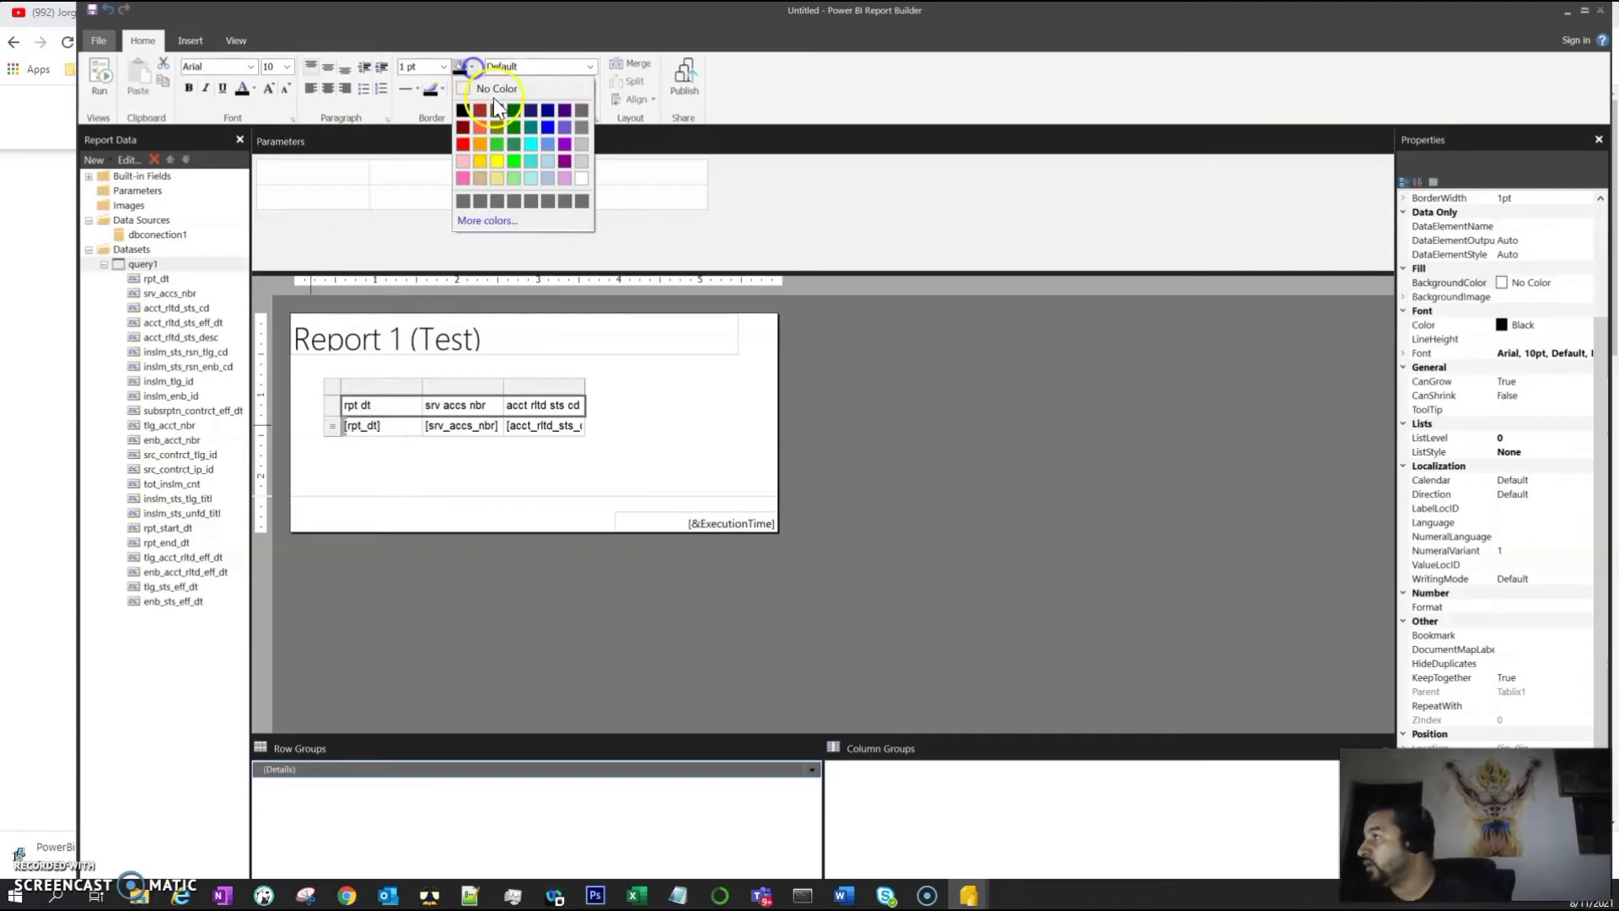
pyautogui.click(547, 128)
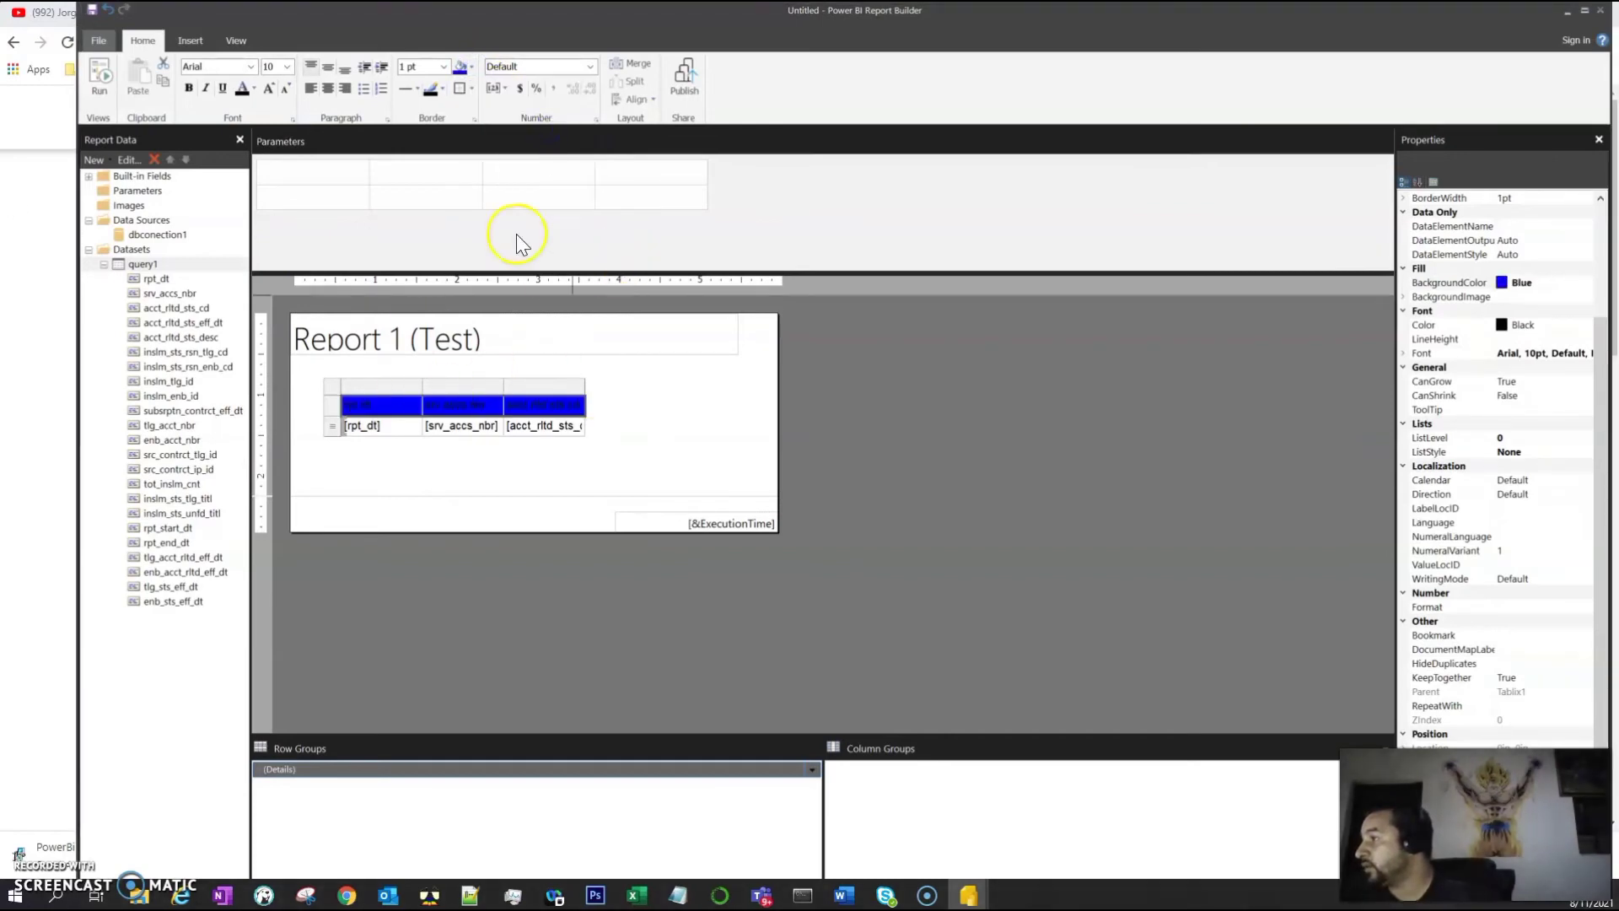
pyautogui.click(257, 89)
pyautogui.click(363, 179)
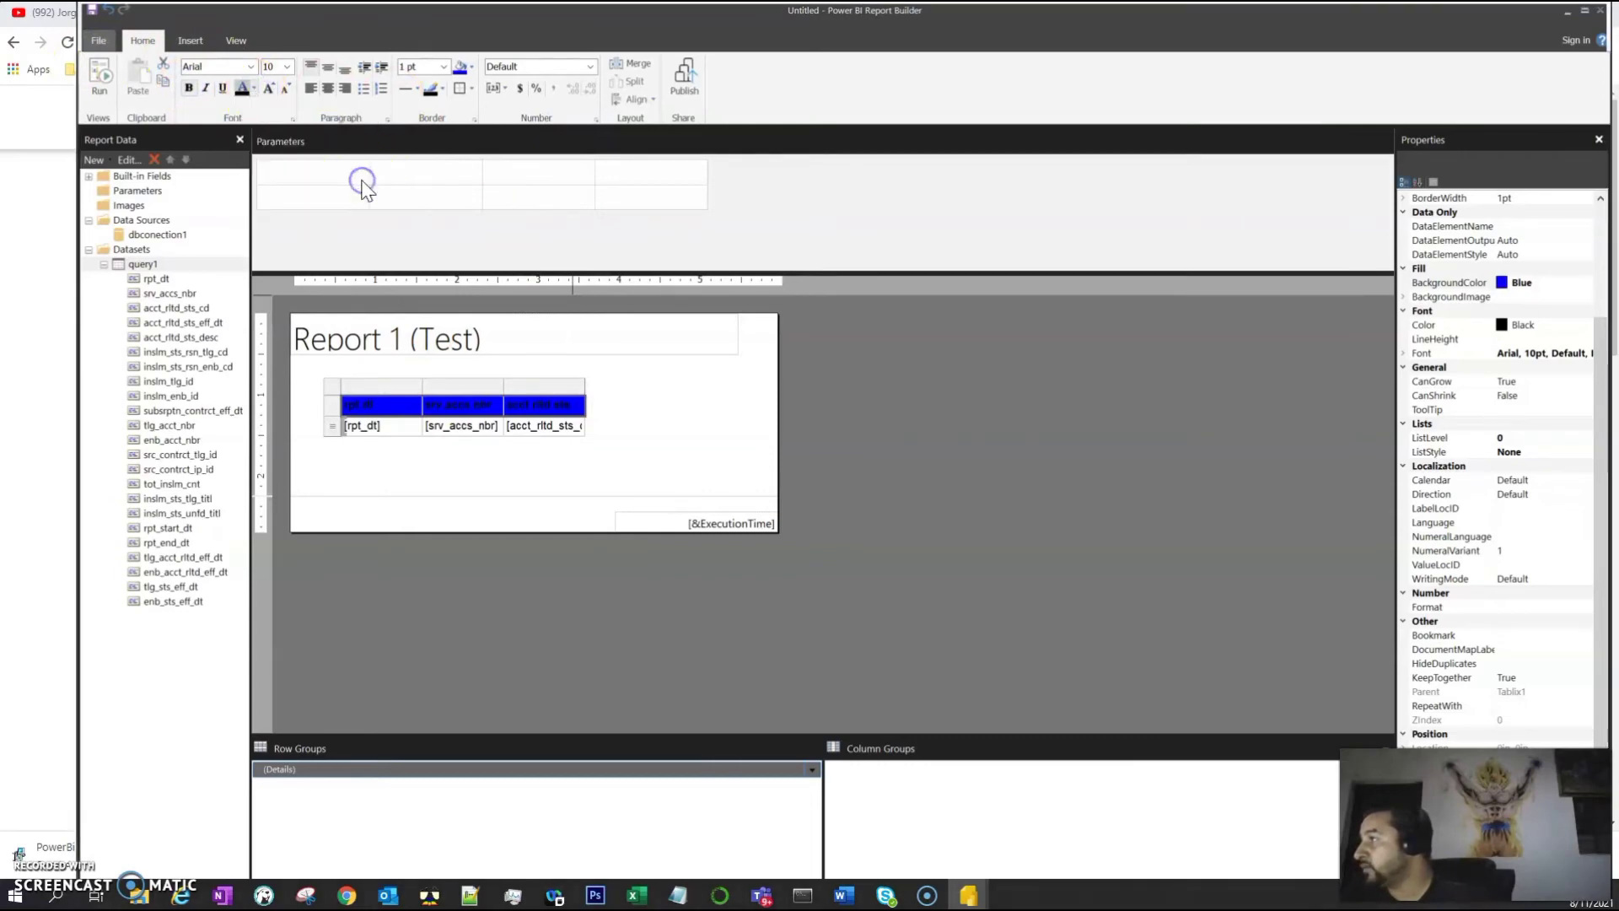
# Deselect the table and run the report to preview its title, table and data
pyautogui.click(404, 441)
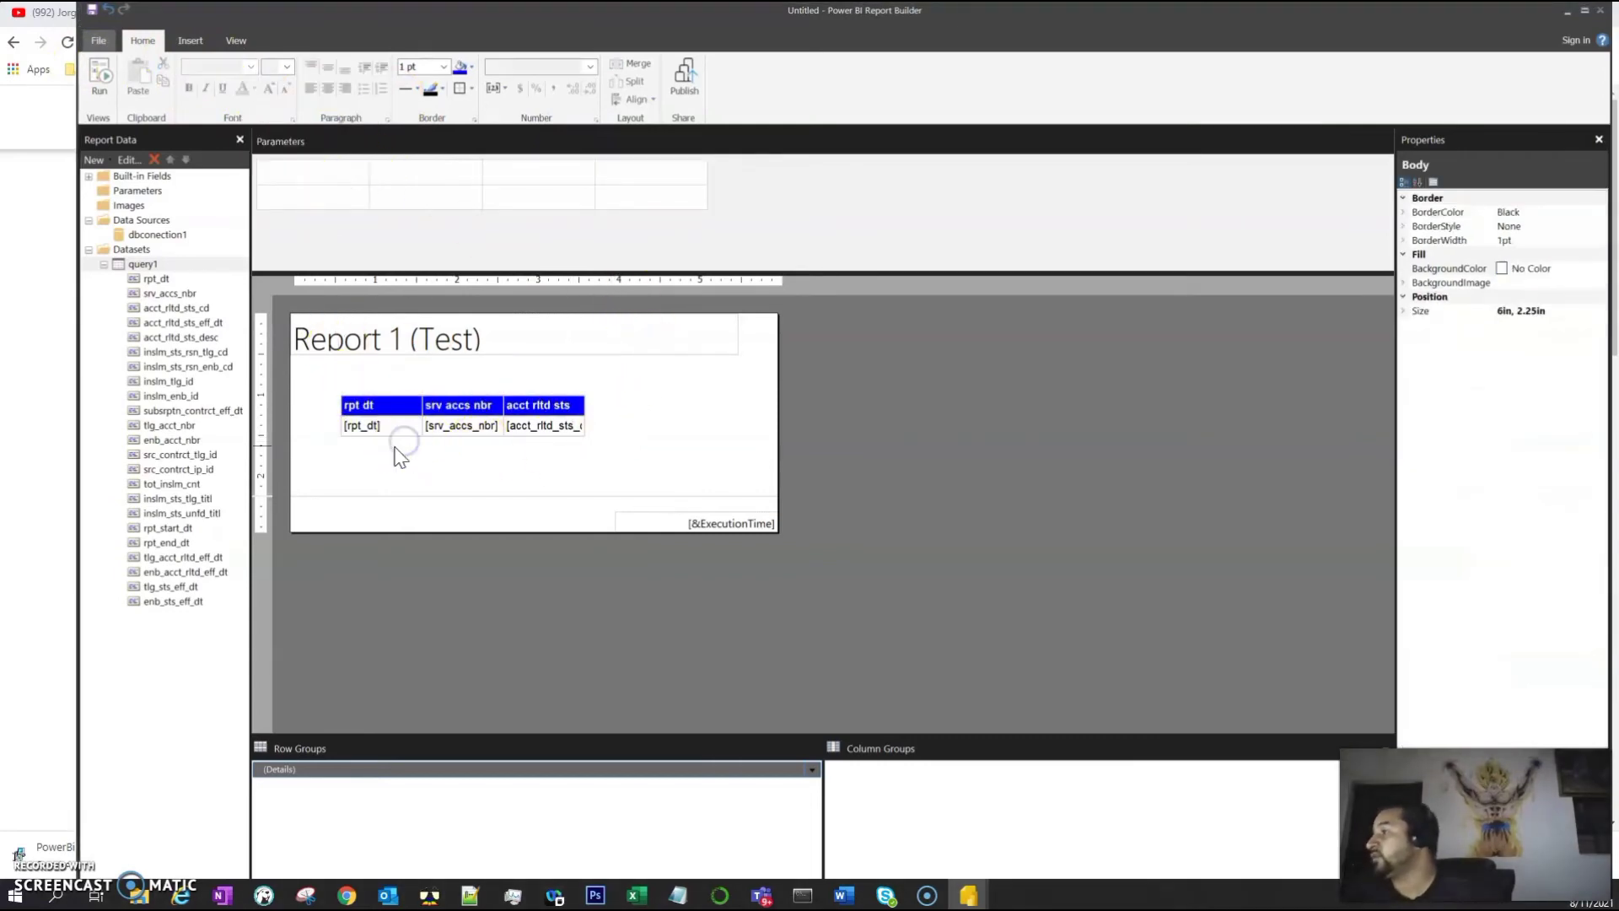
pyautogui.click(590, 460)
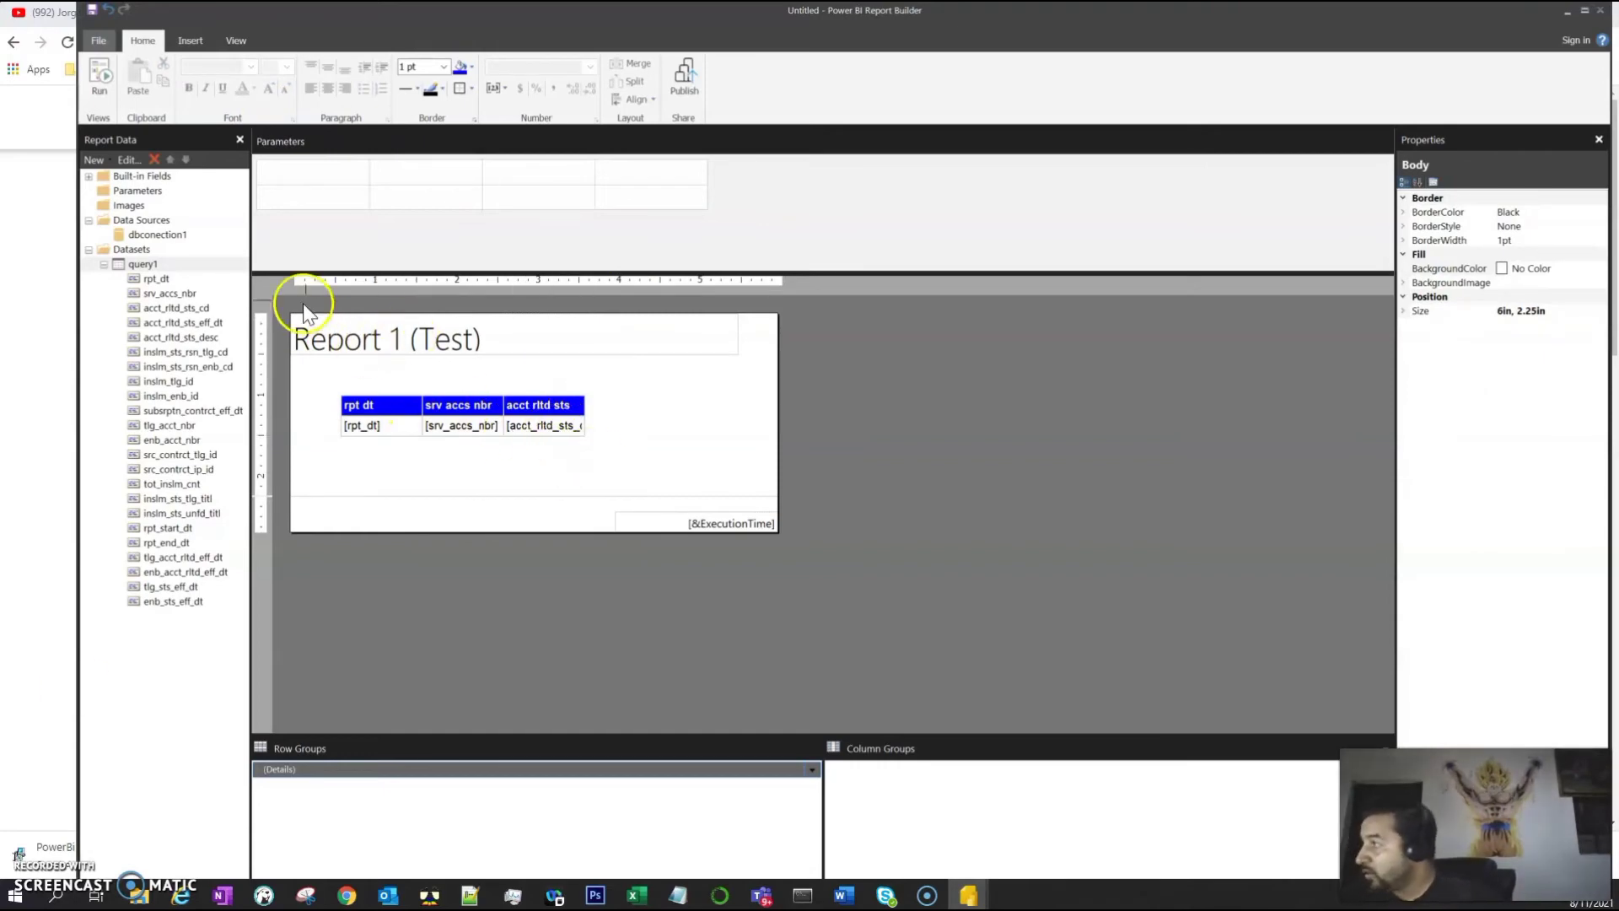
pyautogui.click(101, 89)
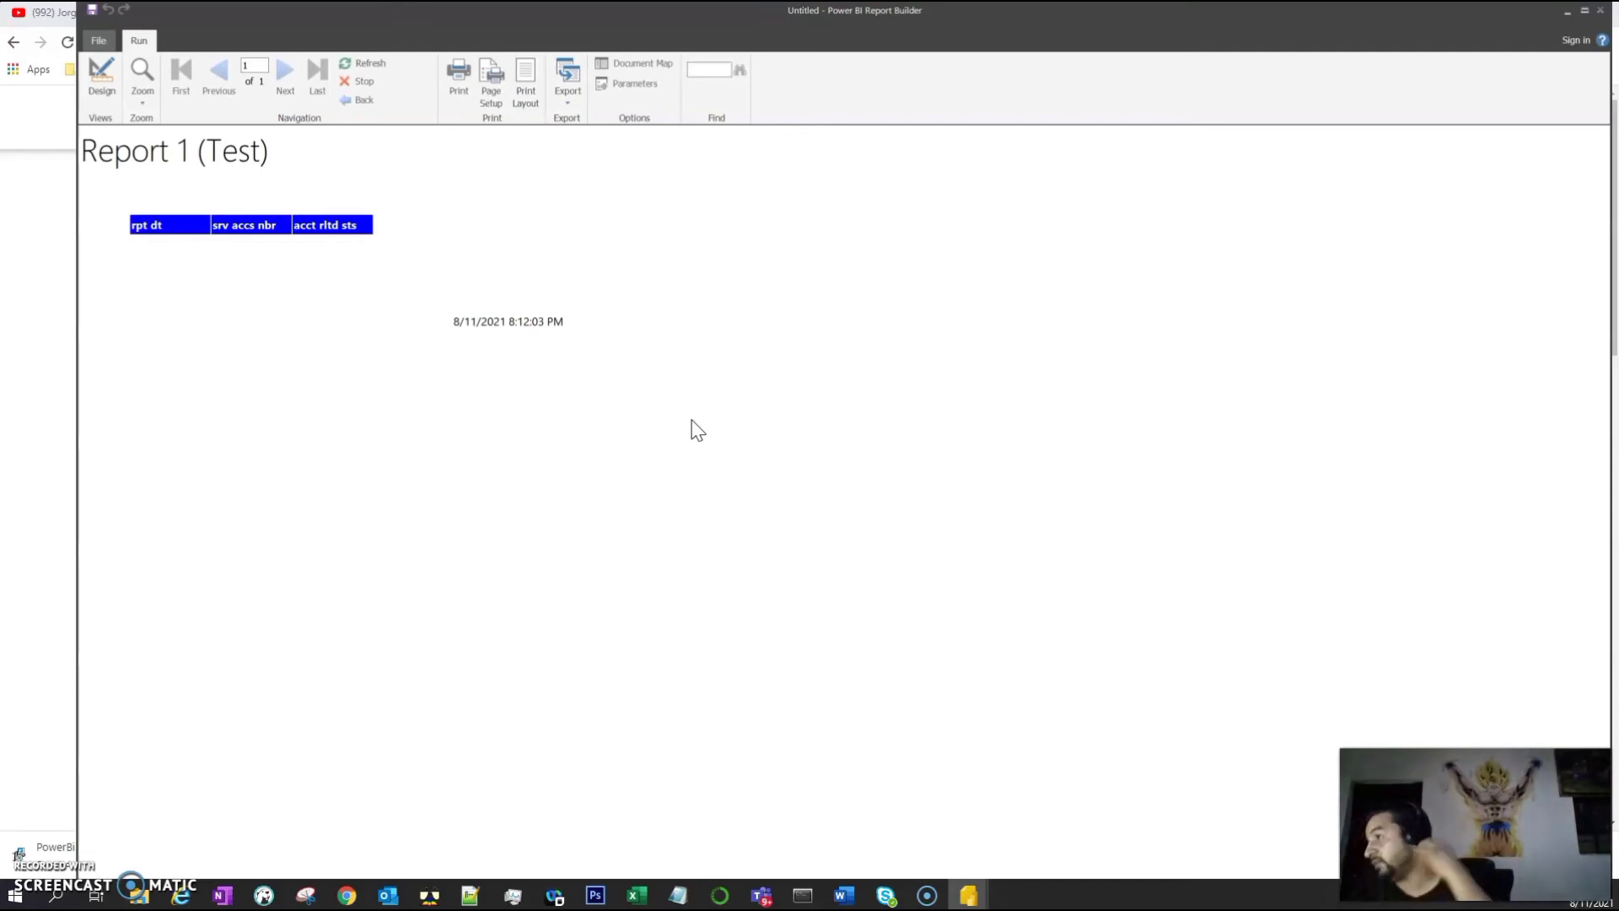
pyautogui.click(688, 412)
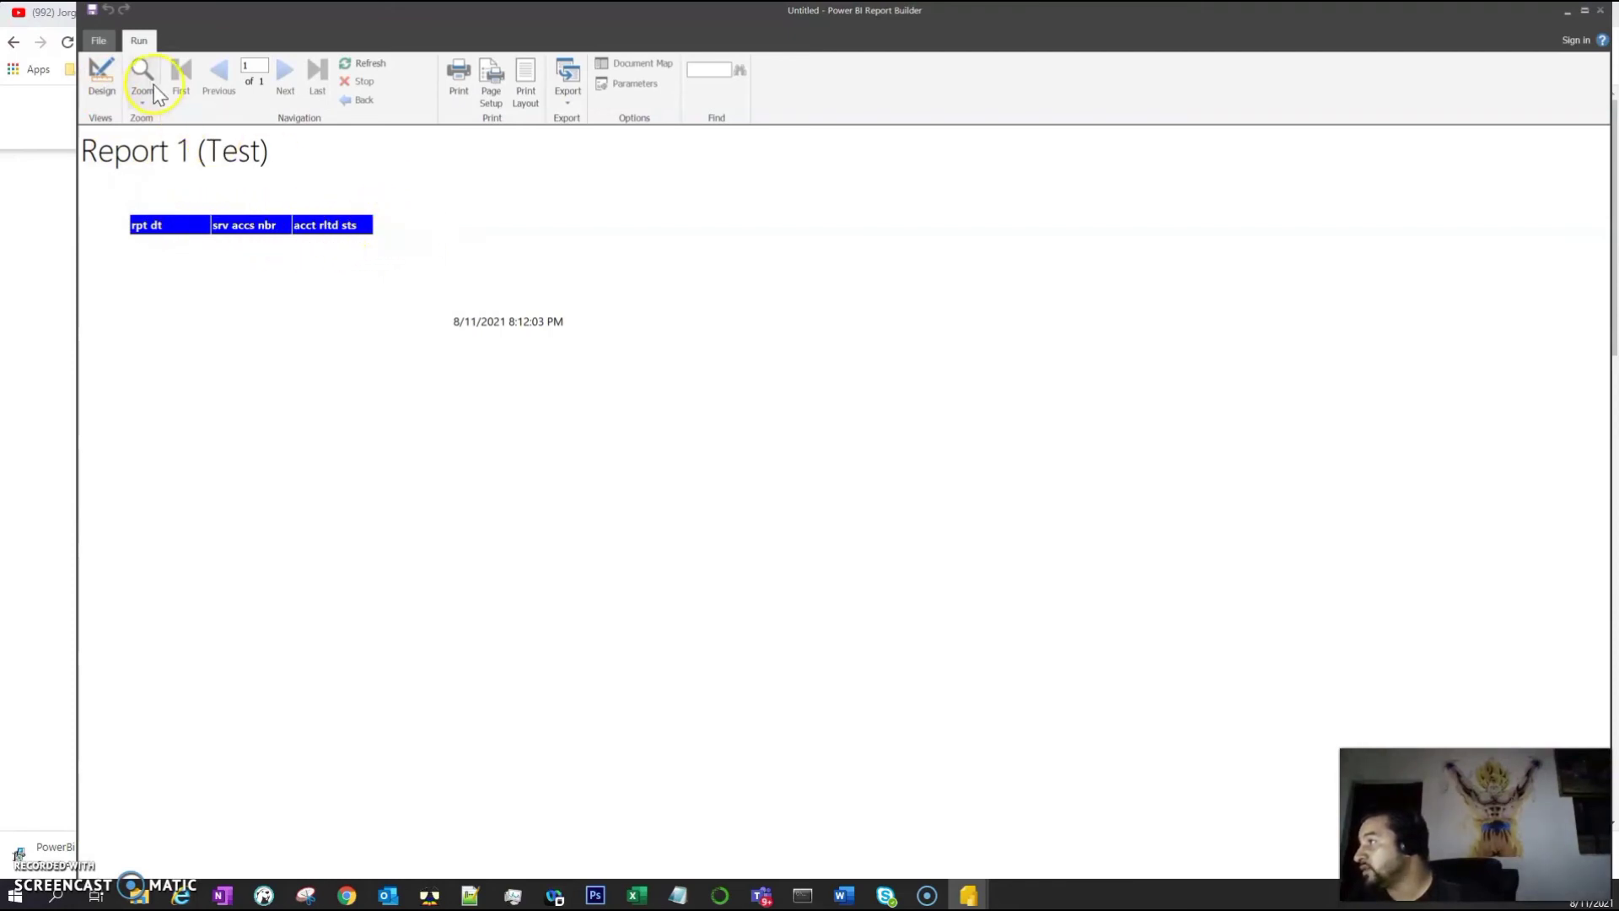
# Return to the report design and replace both Current_Date expressions in query1's WHERE clause with empty quotes
pyautogui.click(102, 91)
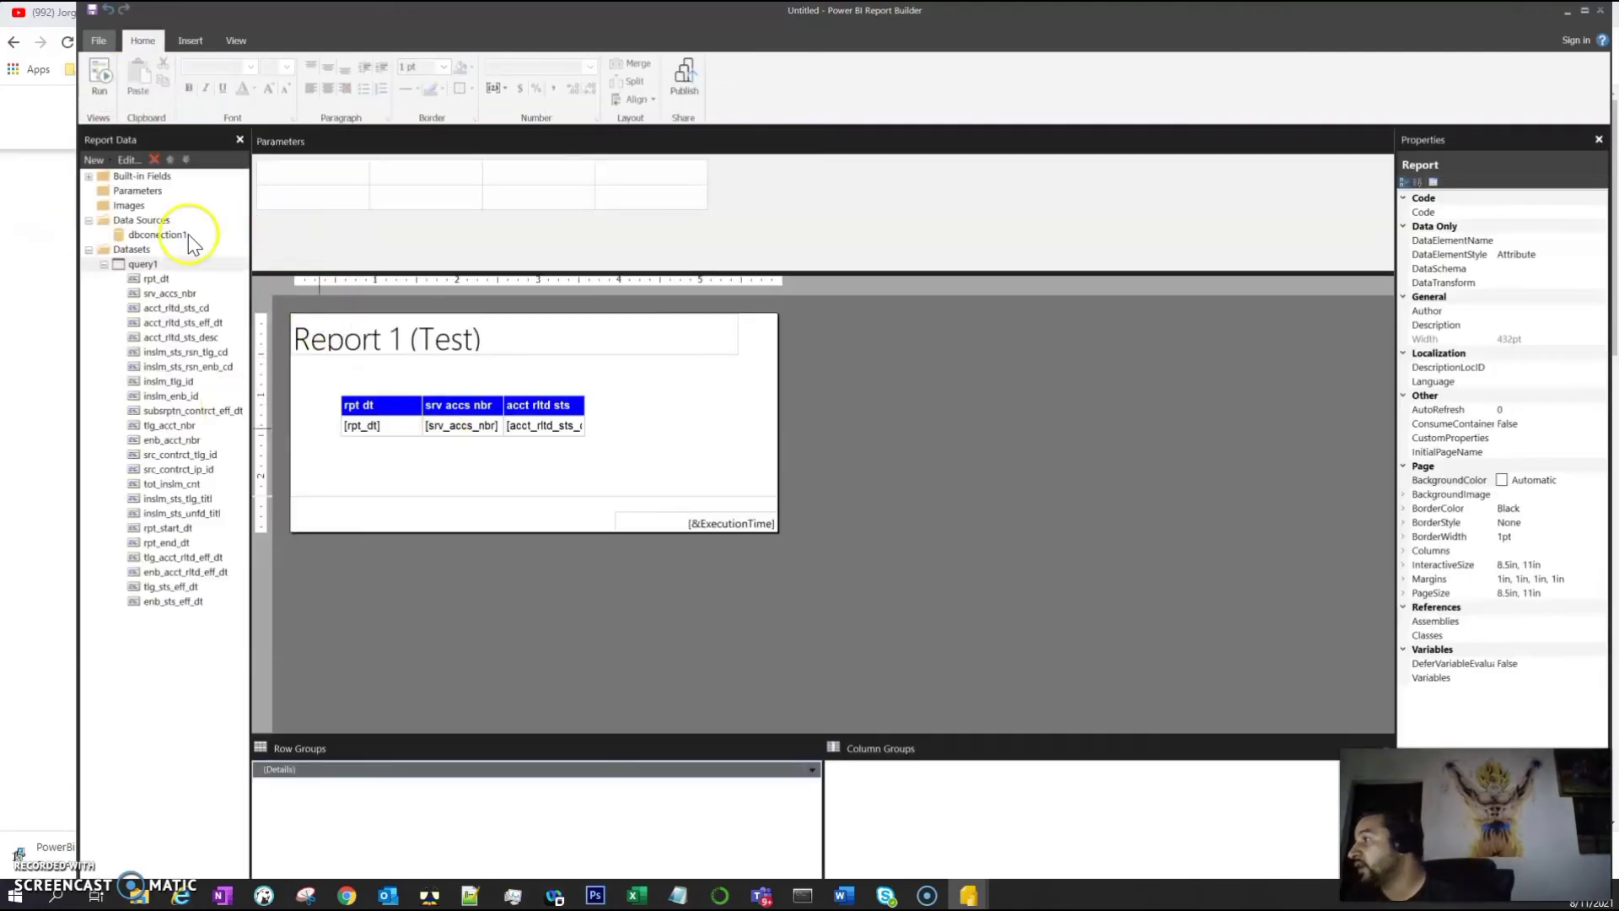
pyautogui.doubleClick(169, 264)
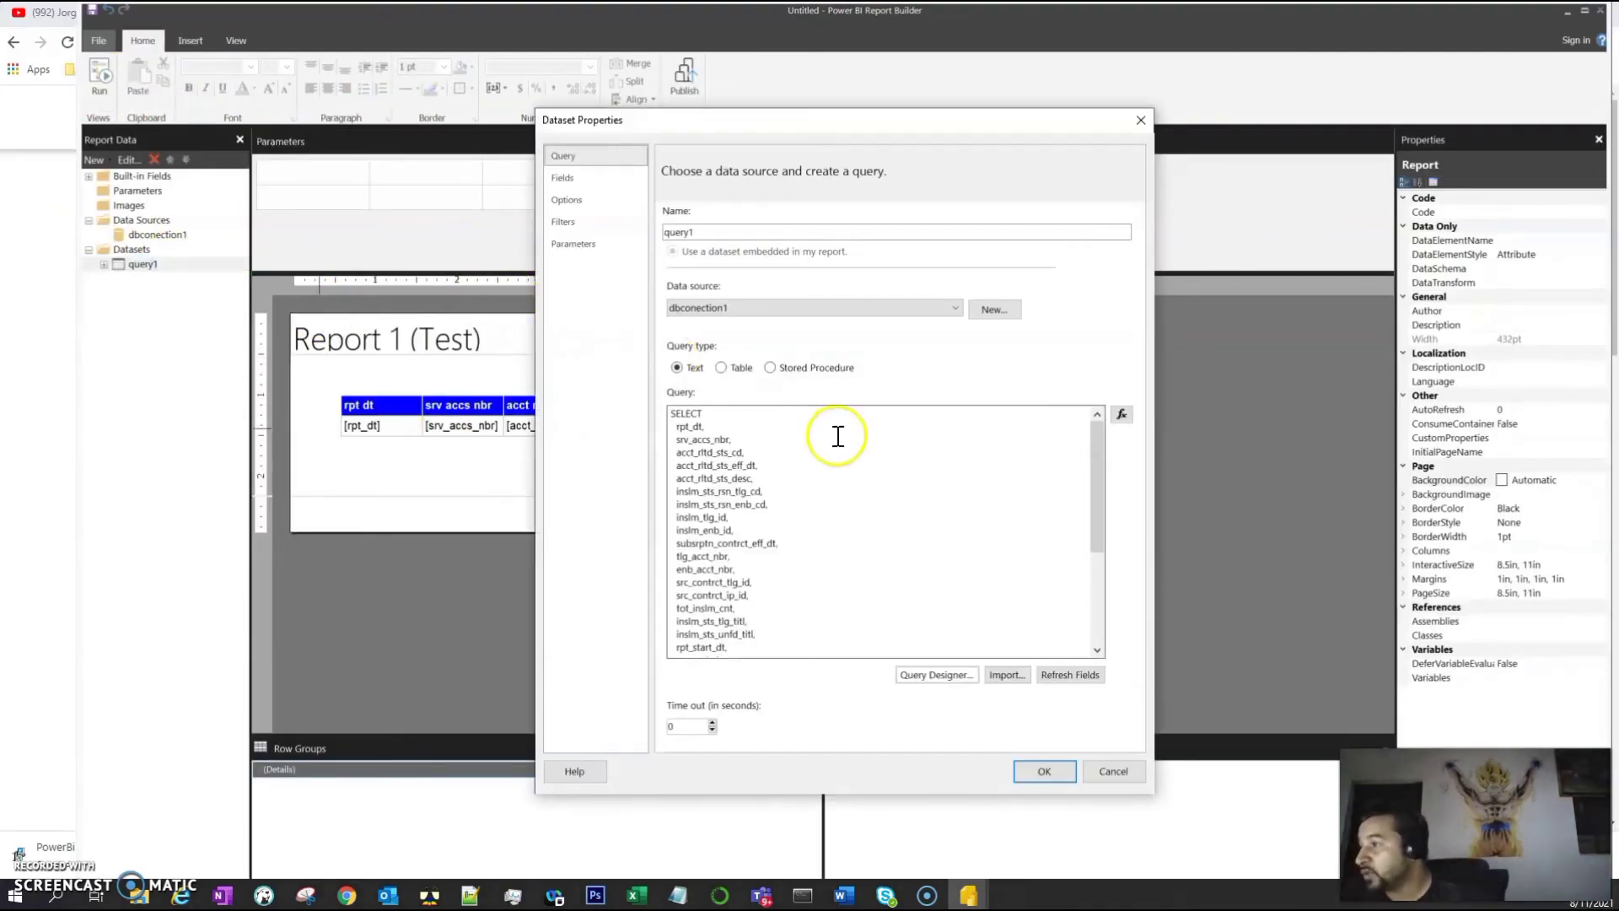
pyautogui.scroll(-3, 814, 540)
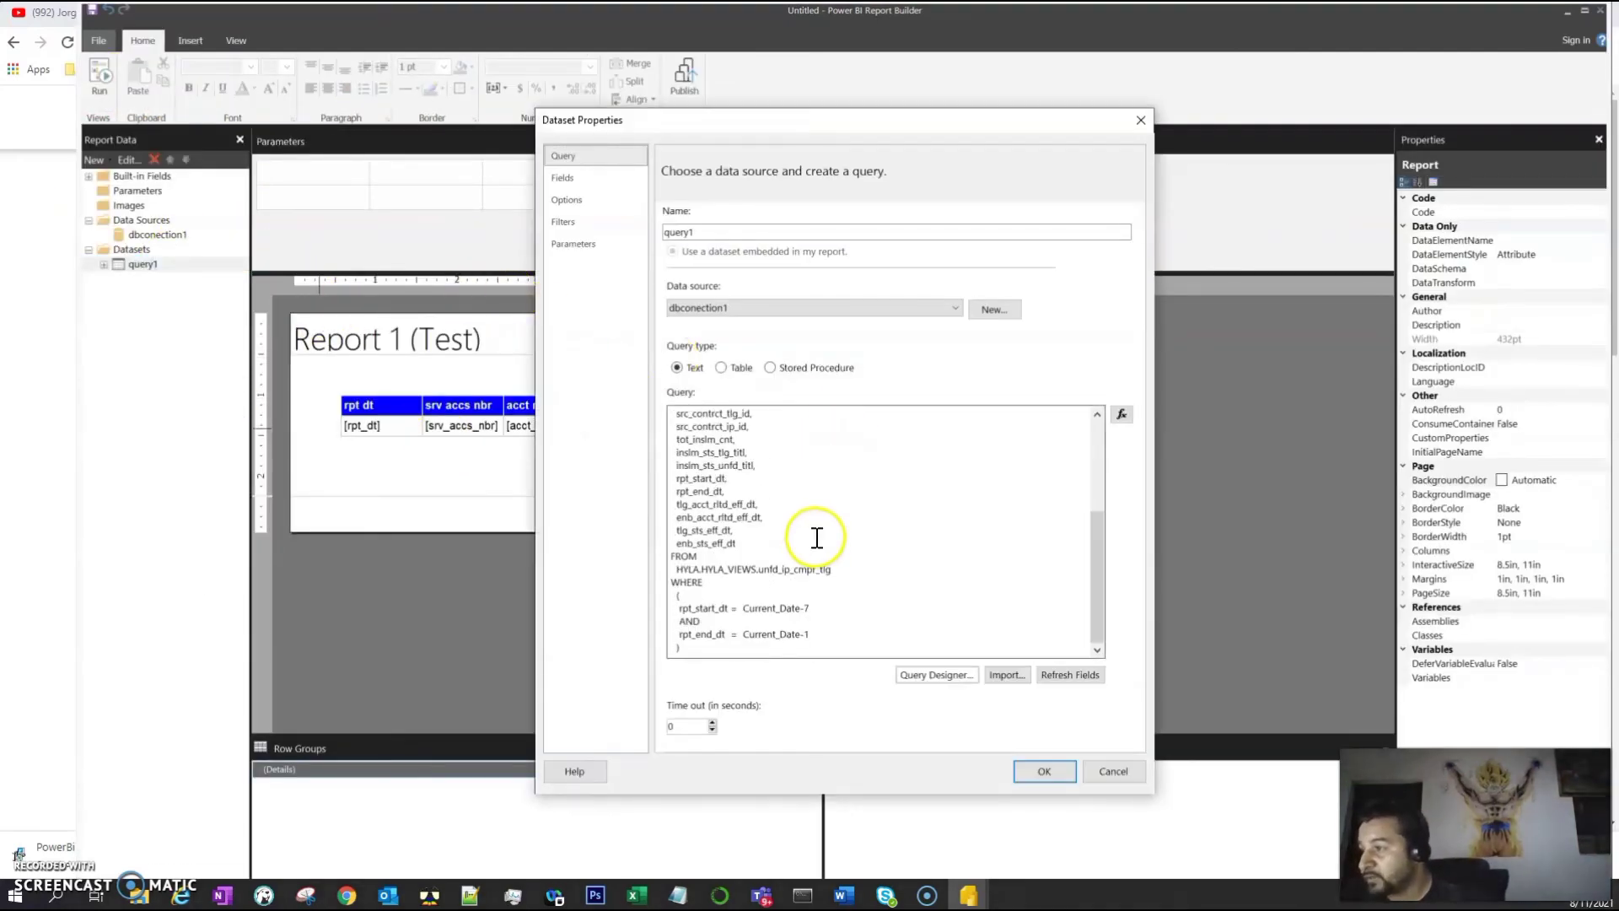
pyautogui.click(736, 620)
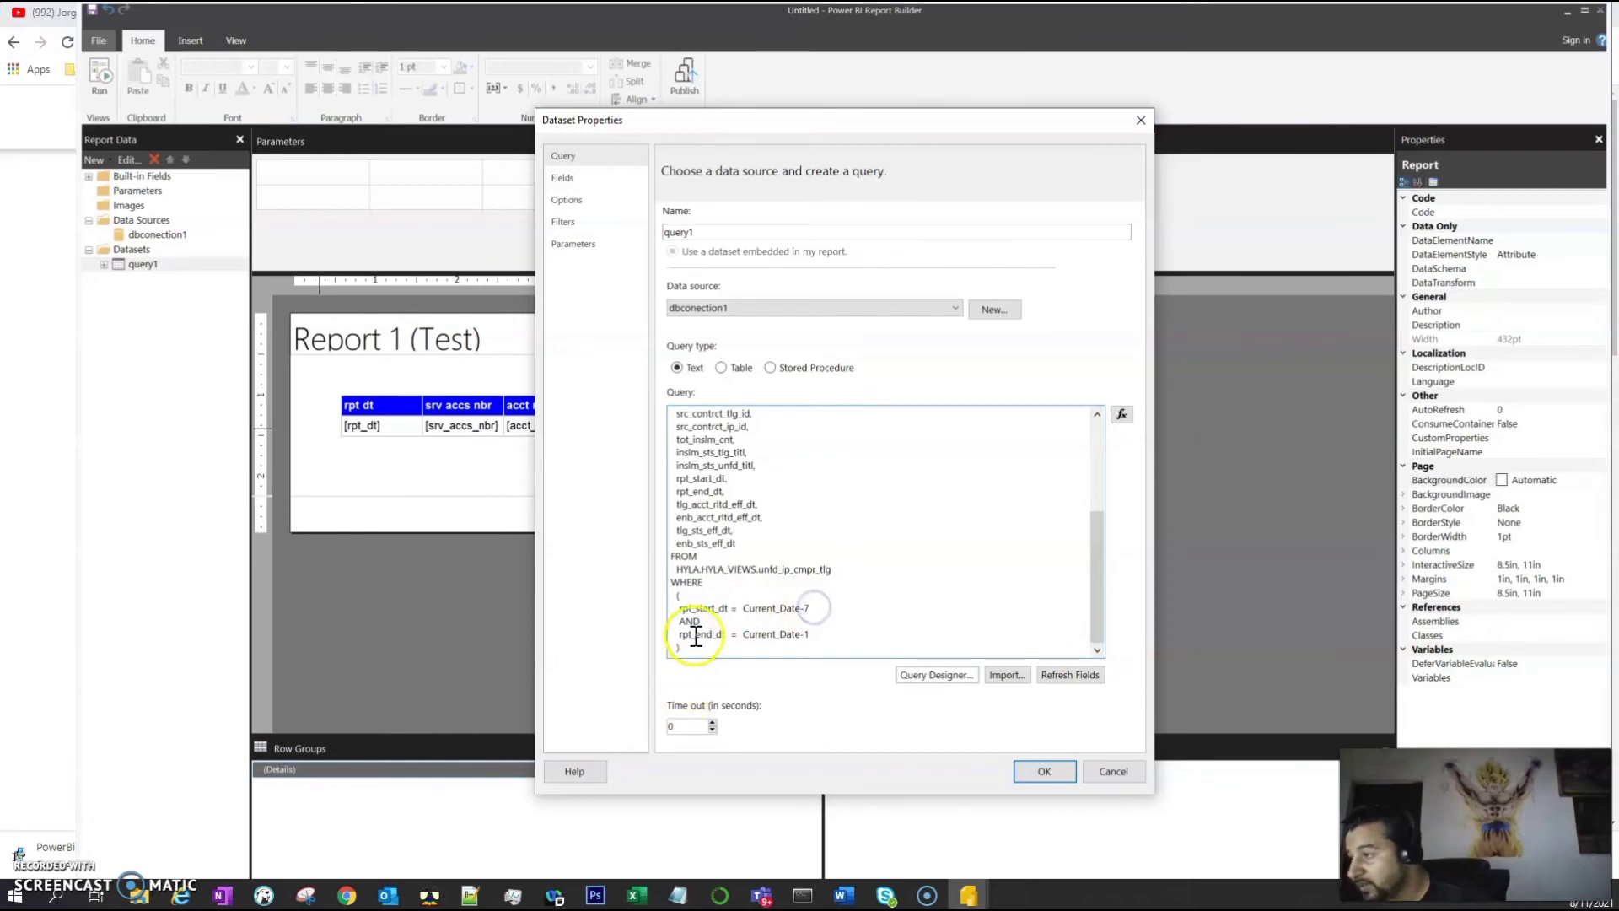
pyautogui.click(739, 634)
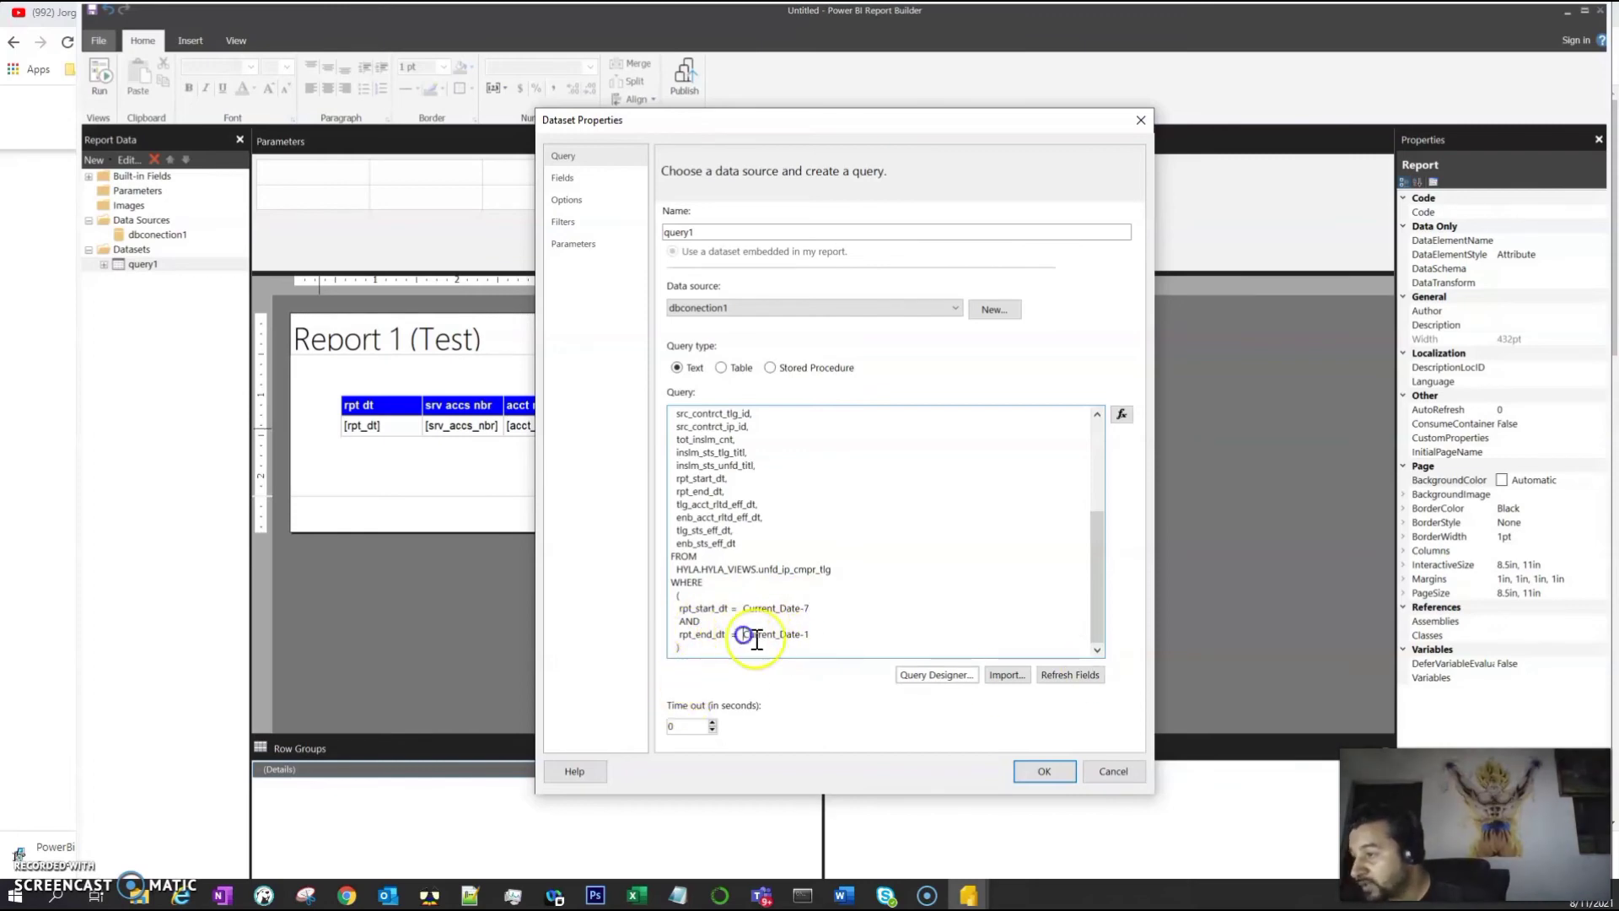
pyautogui.click(815, 634)
pyautogui.moveTo(821, 606); pyautogui.dragTo(744, 608)
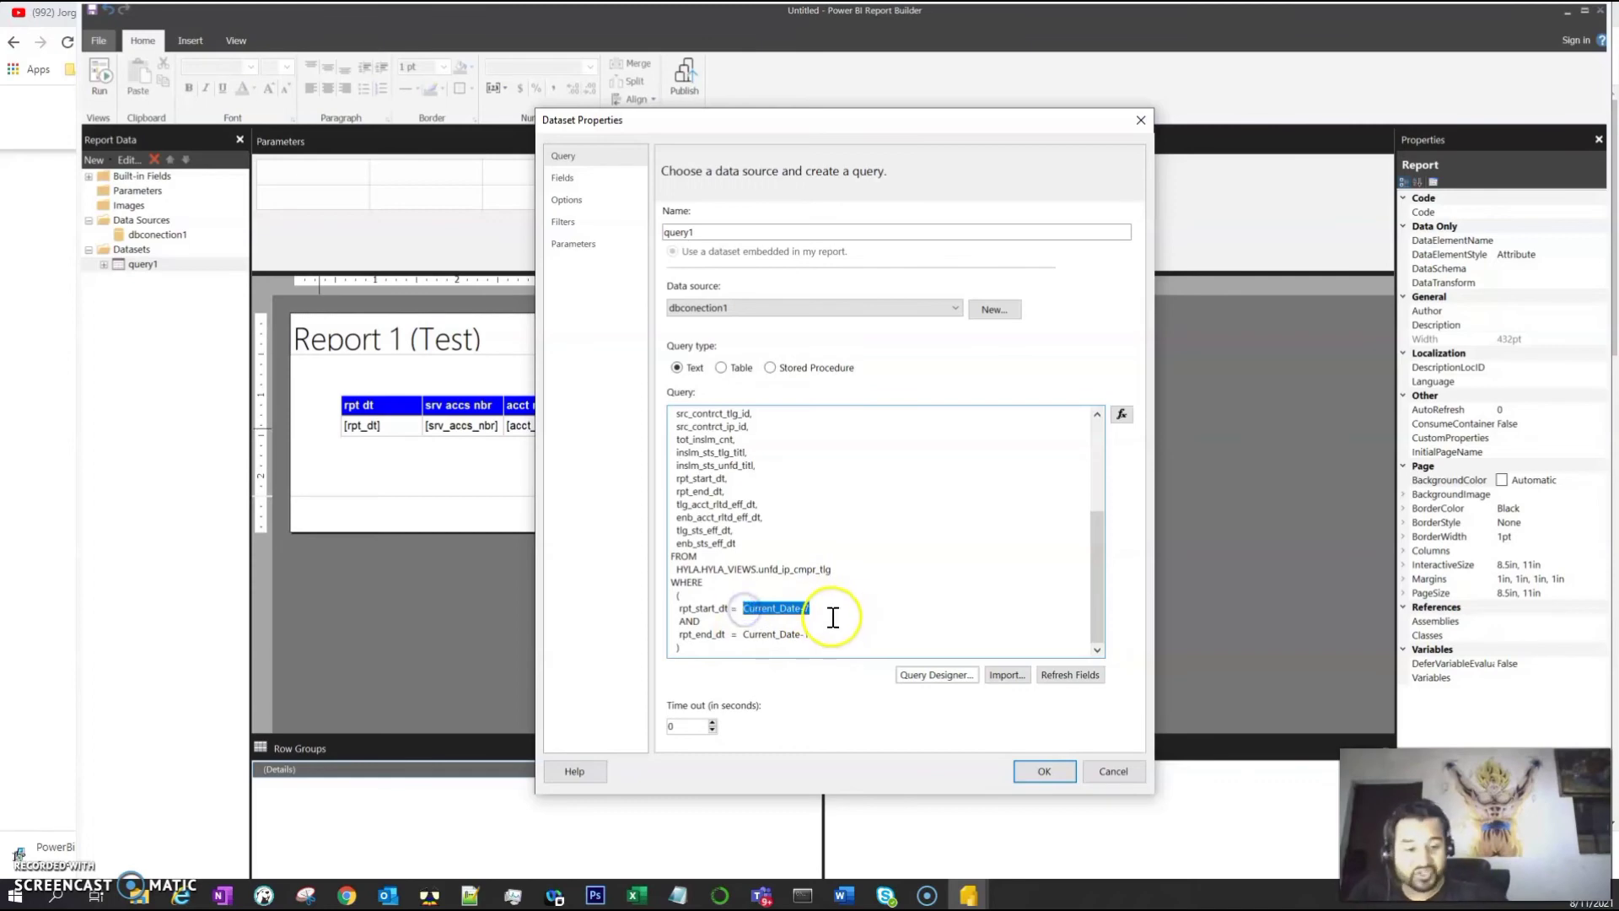
pyautogui.write("'")
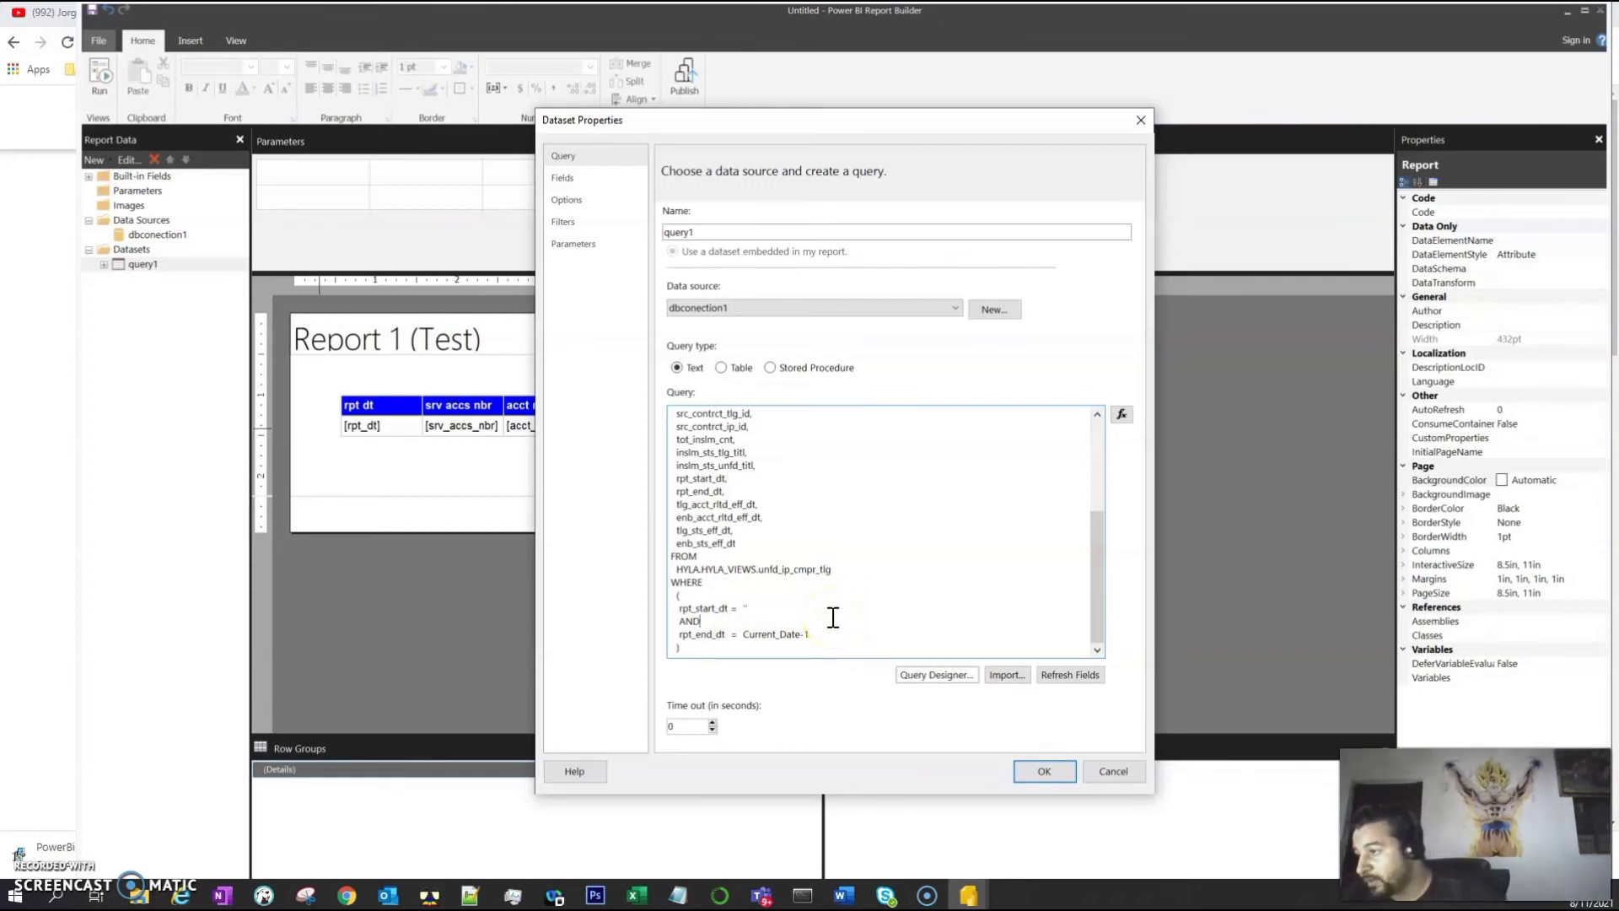
pyautogui.click(737, 634)
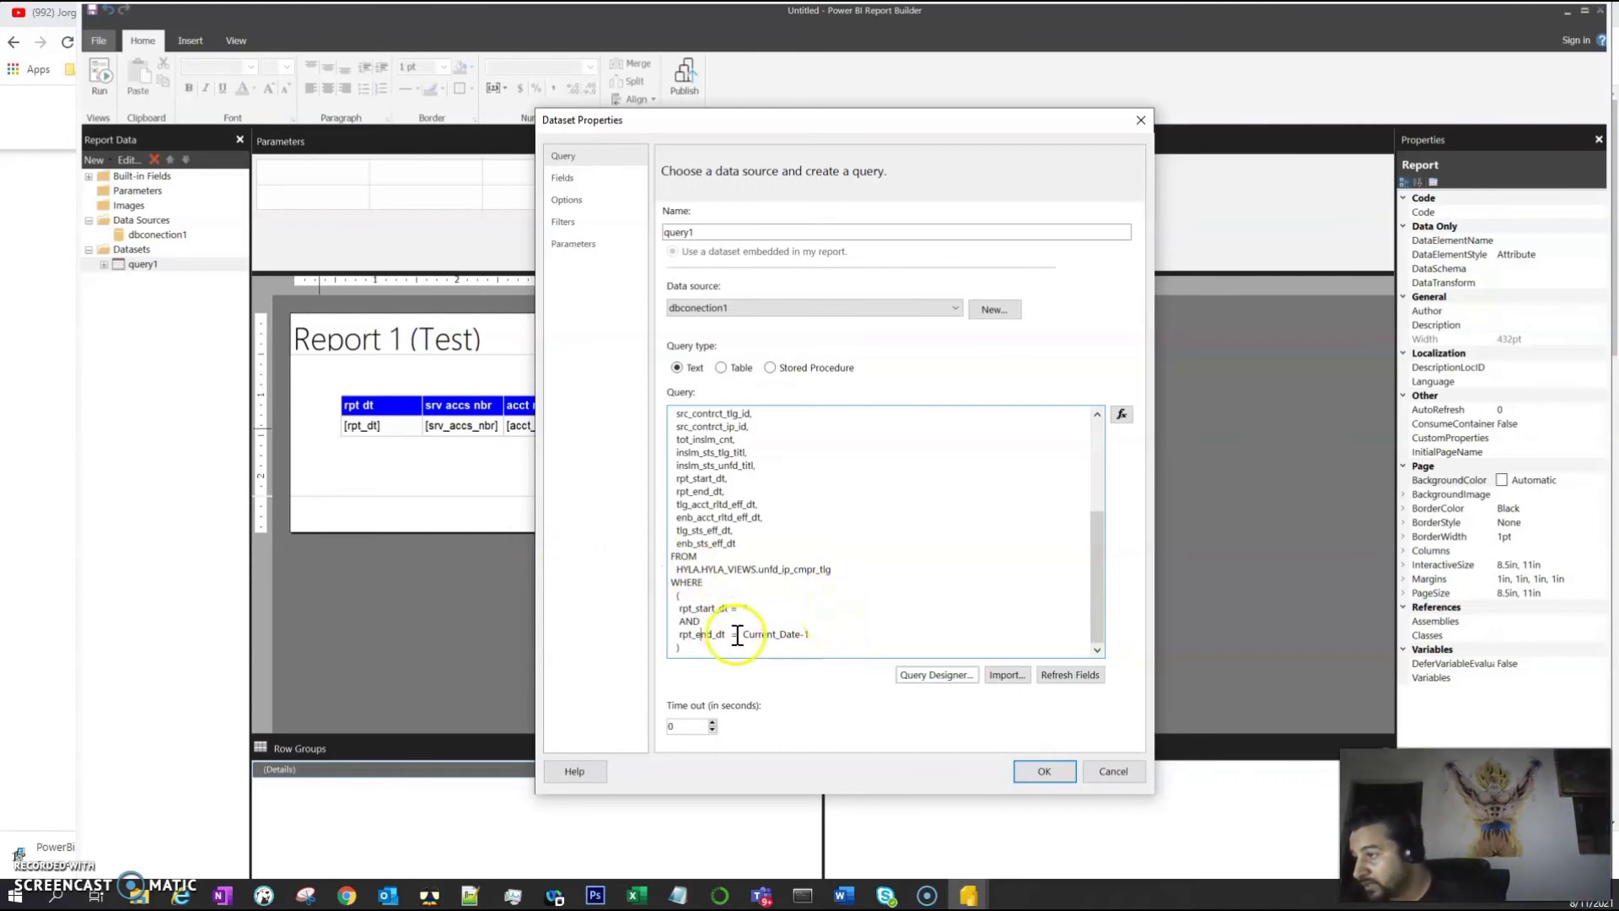
pyautogui.moveTo(760, 632); pyautogui.dragTo(822, 630)
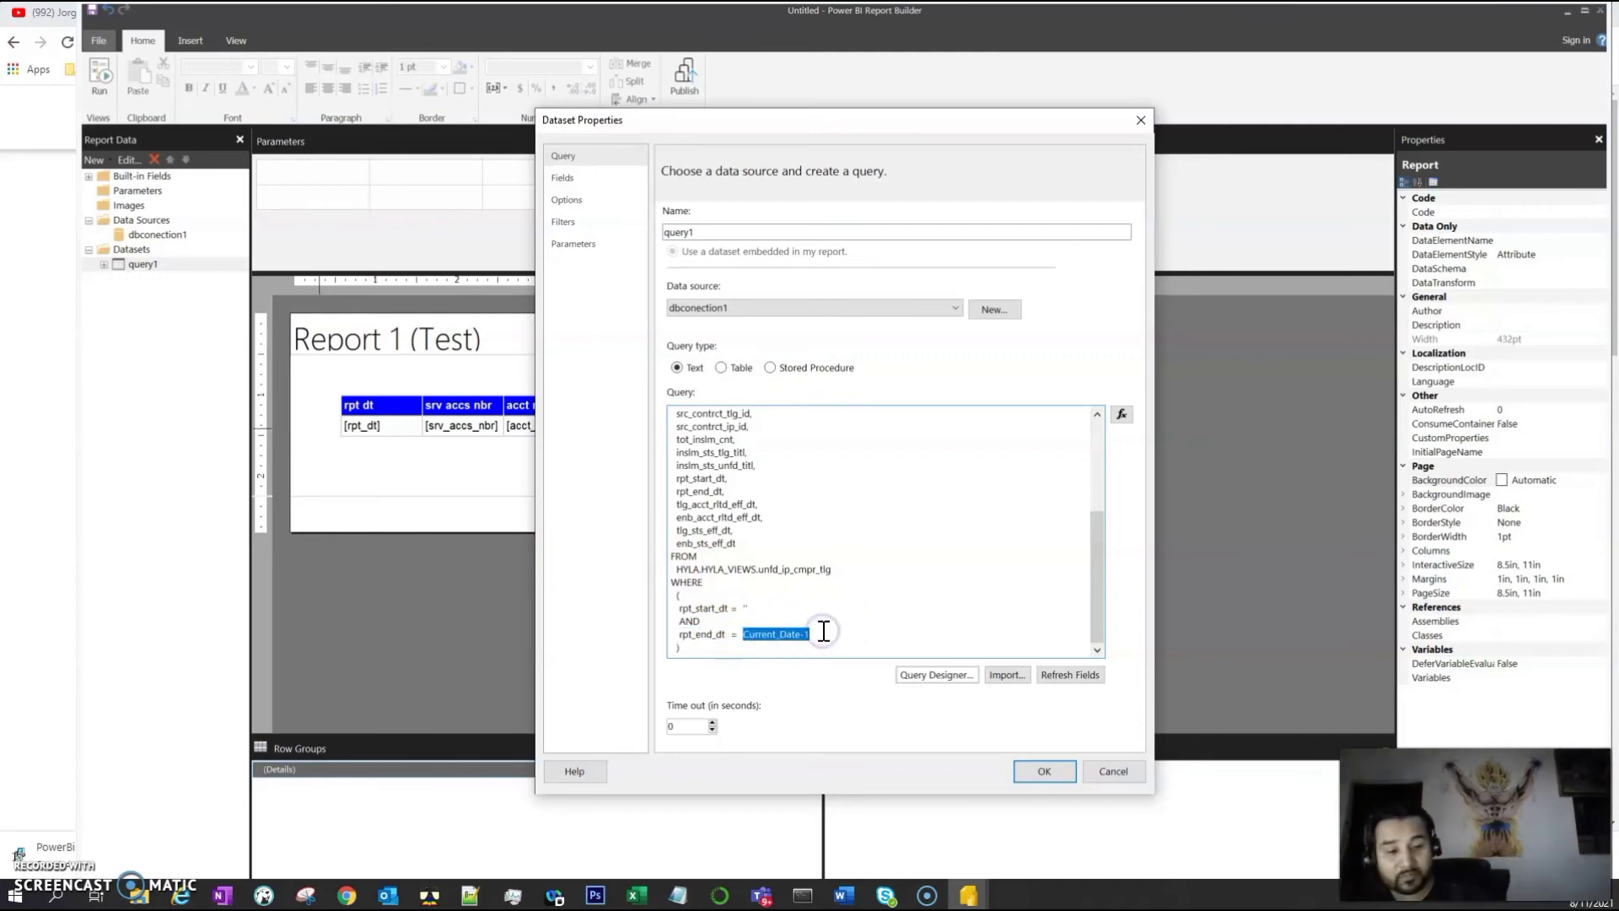
pyautogui.write("'")
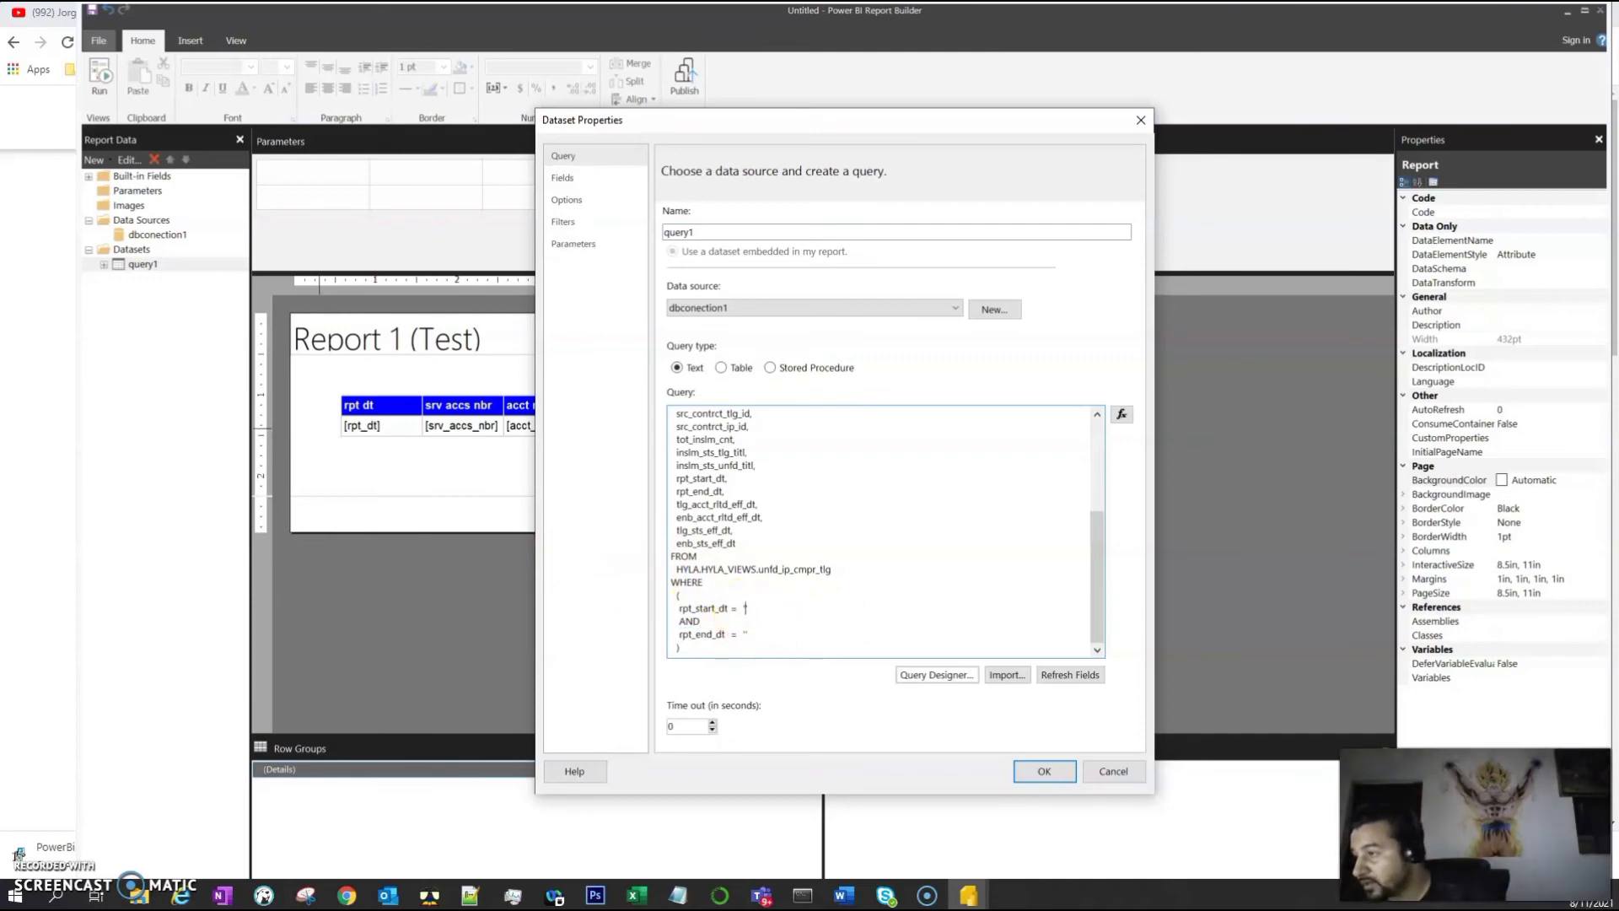
# Set query1's rpt_start_dt condition to '2021-01-01' and rpt_end_dt to '2021-01-31', save the dataset and run the report
pyautogui.write('20')
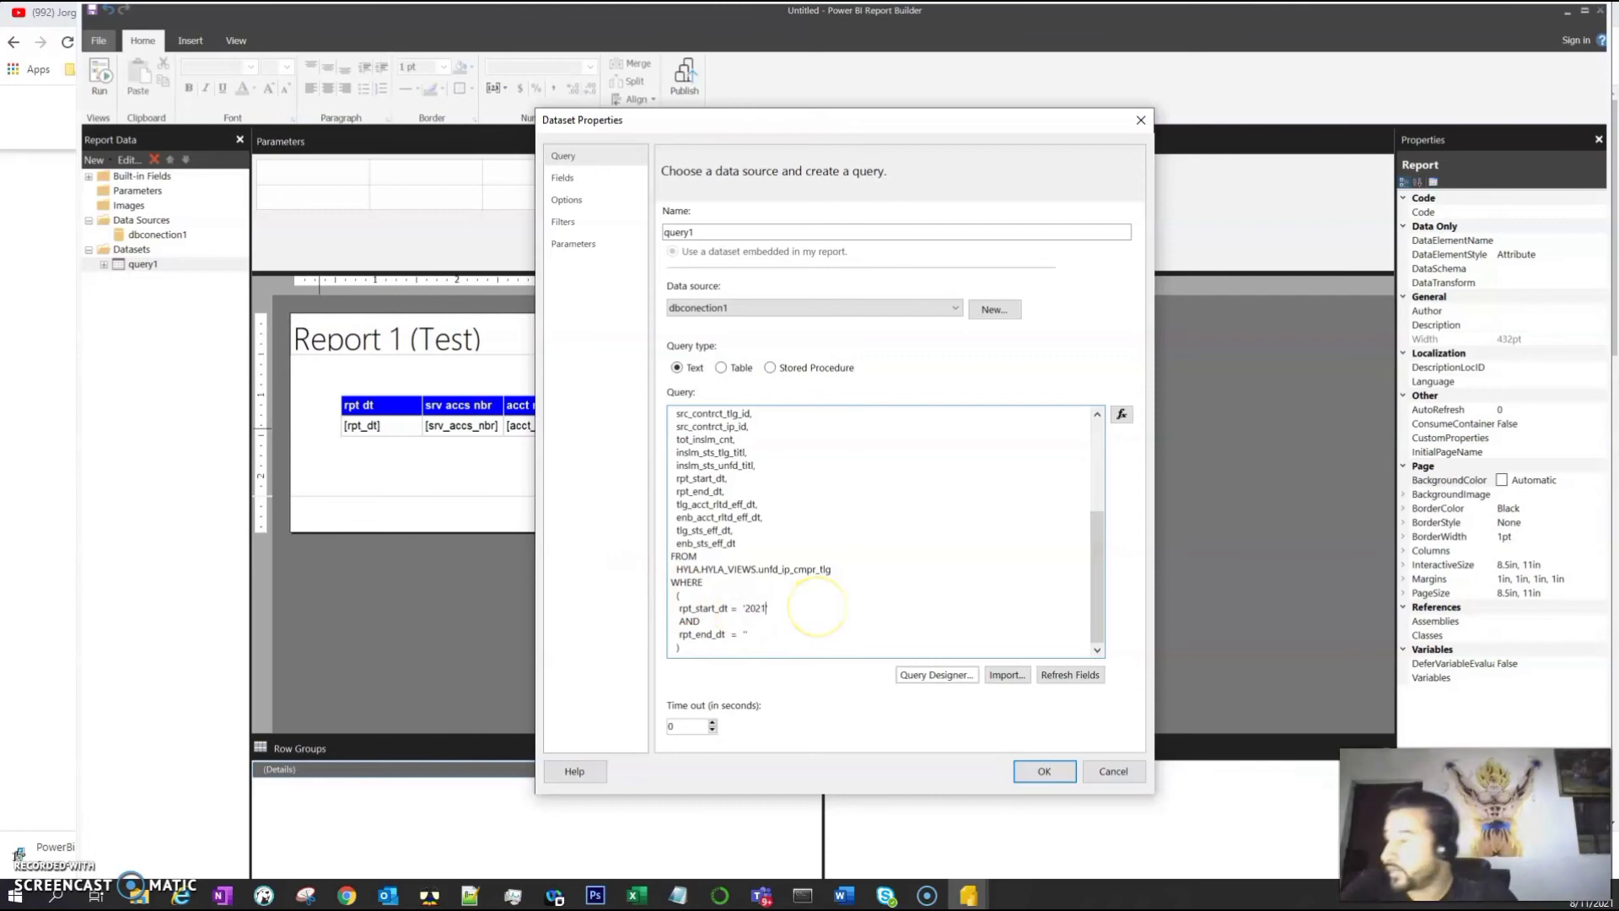
pyautogui.write('21-01-')
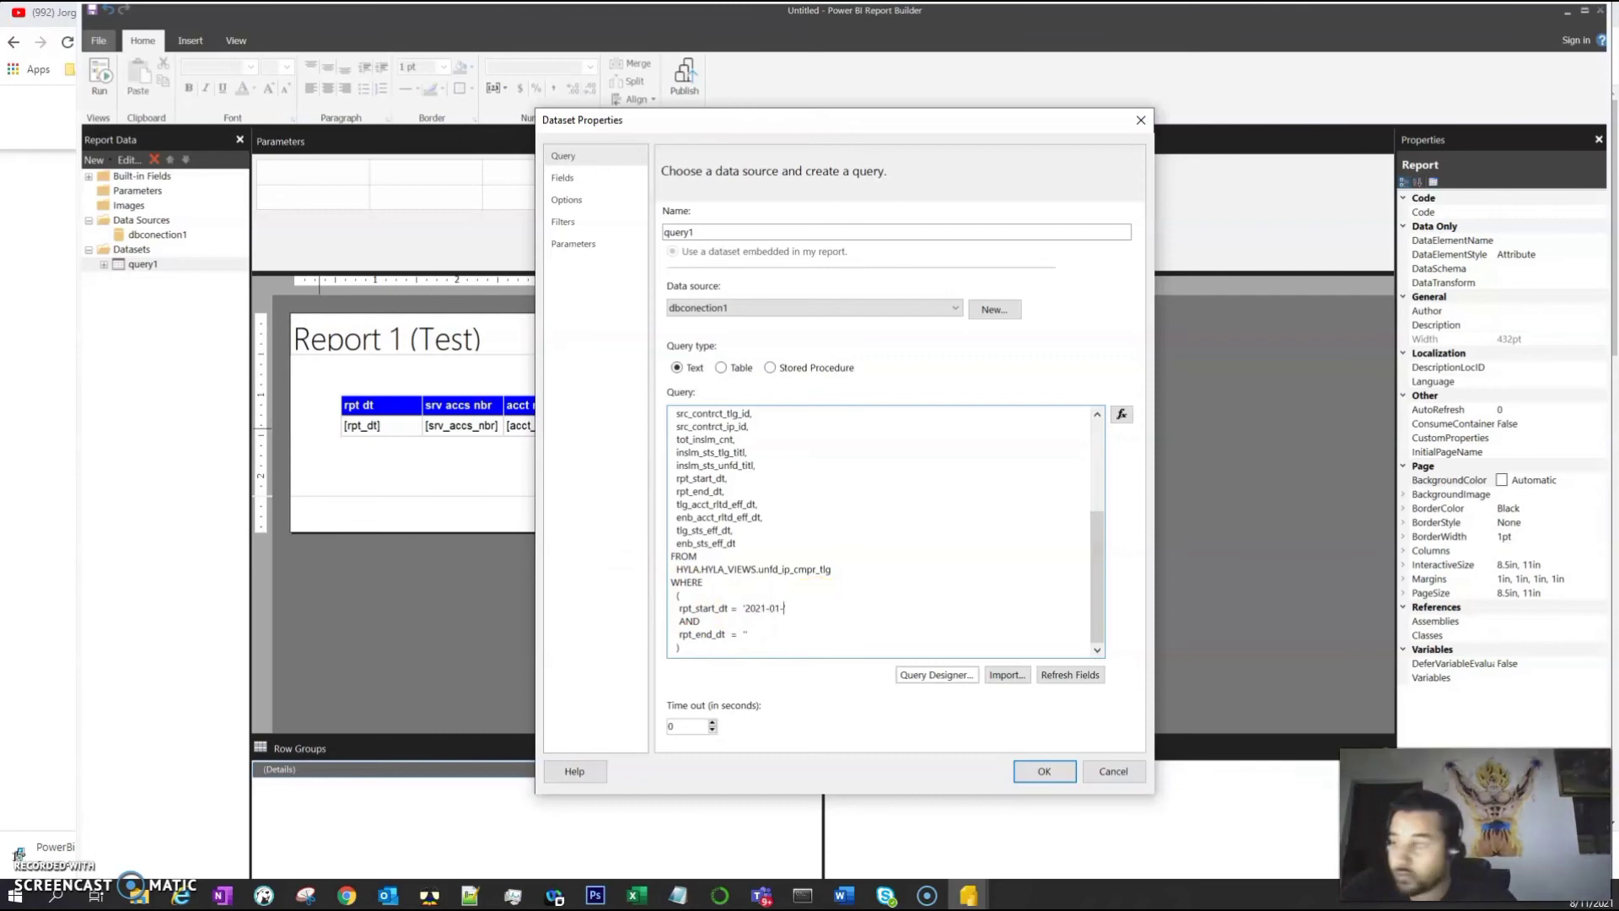
pyautogui.write('01')
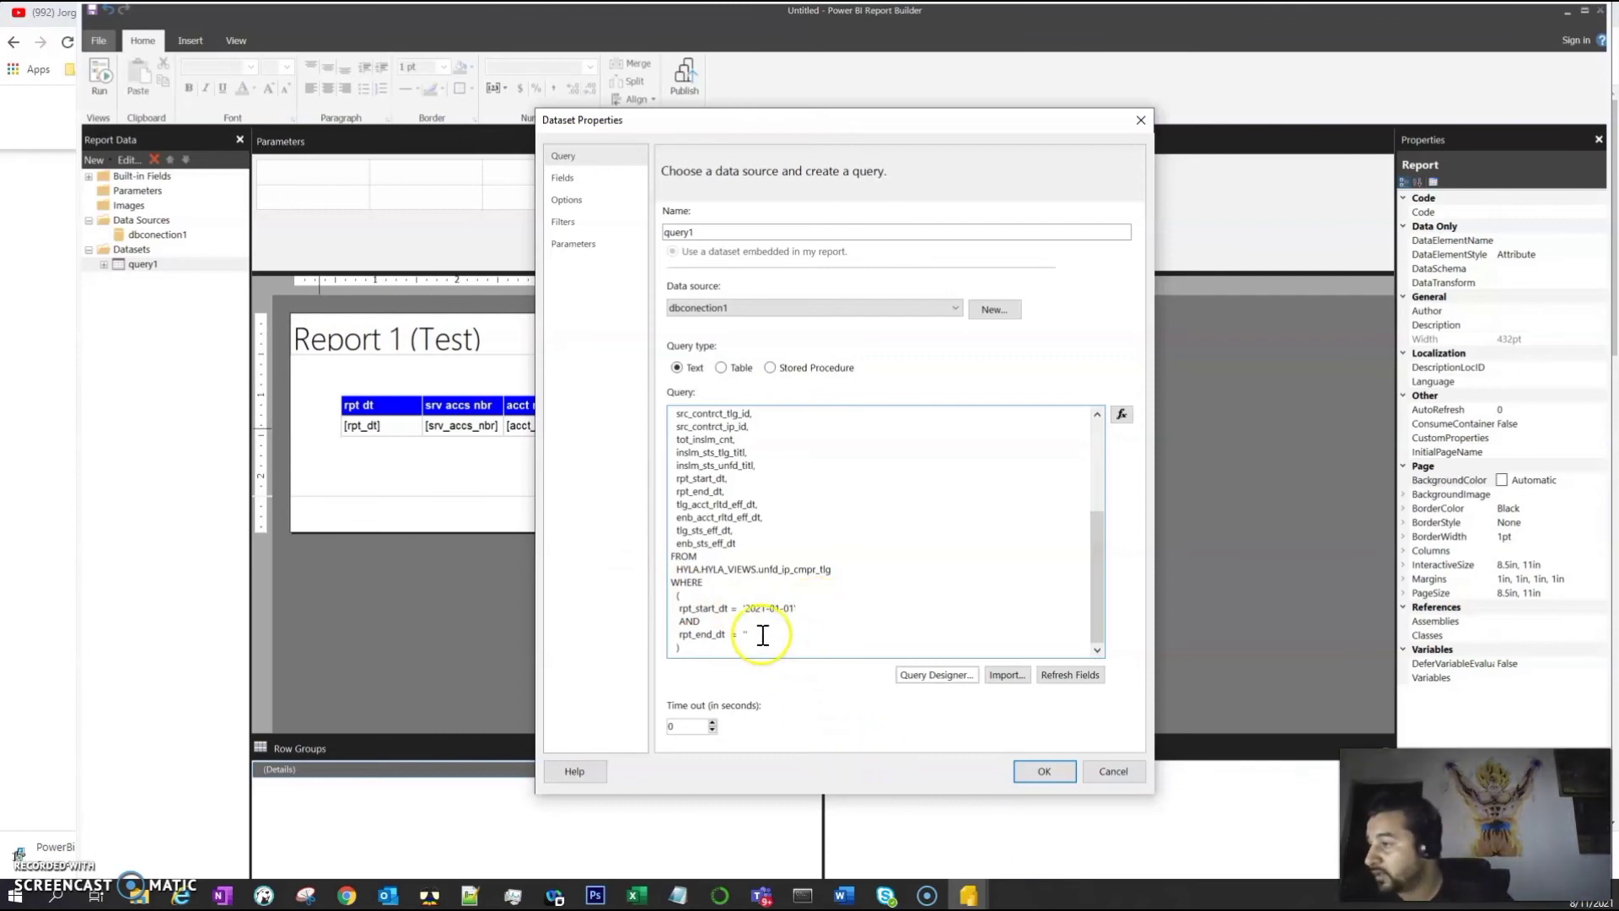
pyautogui.click(744, 635)
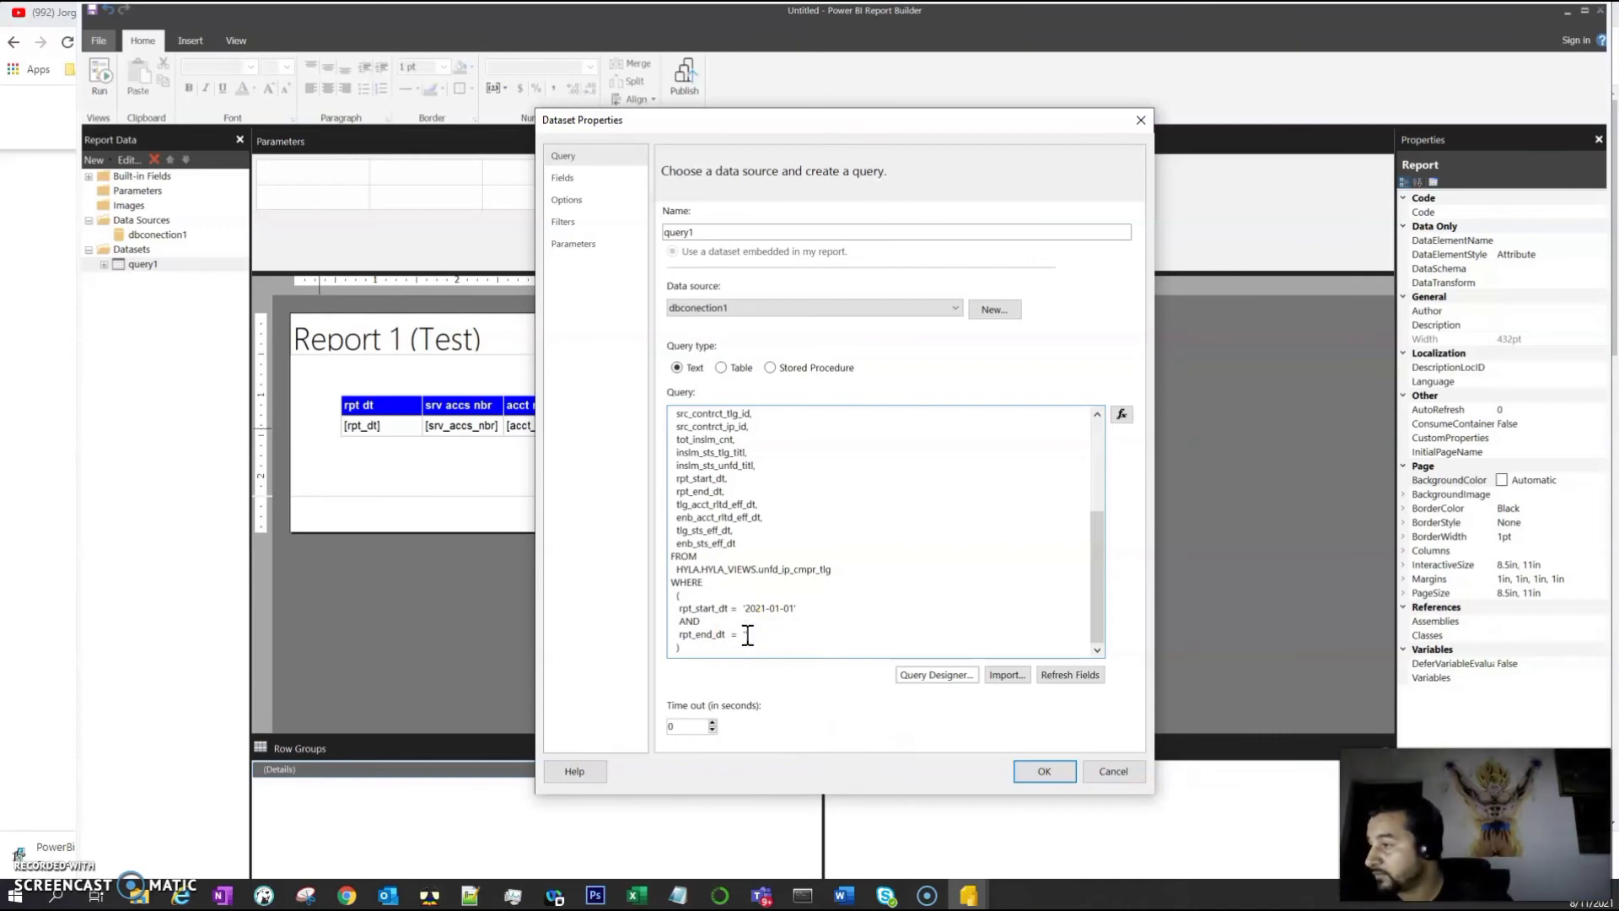
pyautogui.click(815, 649)
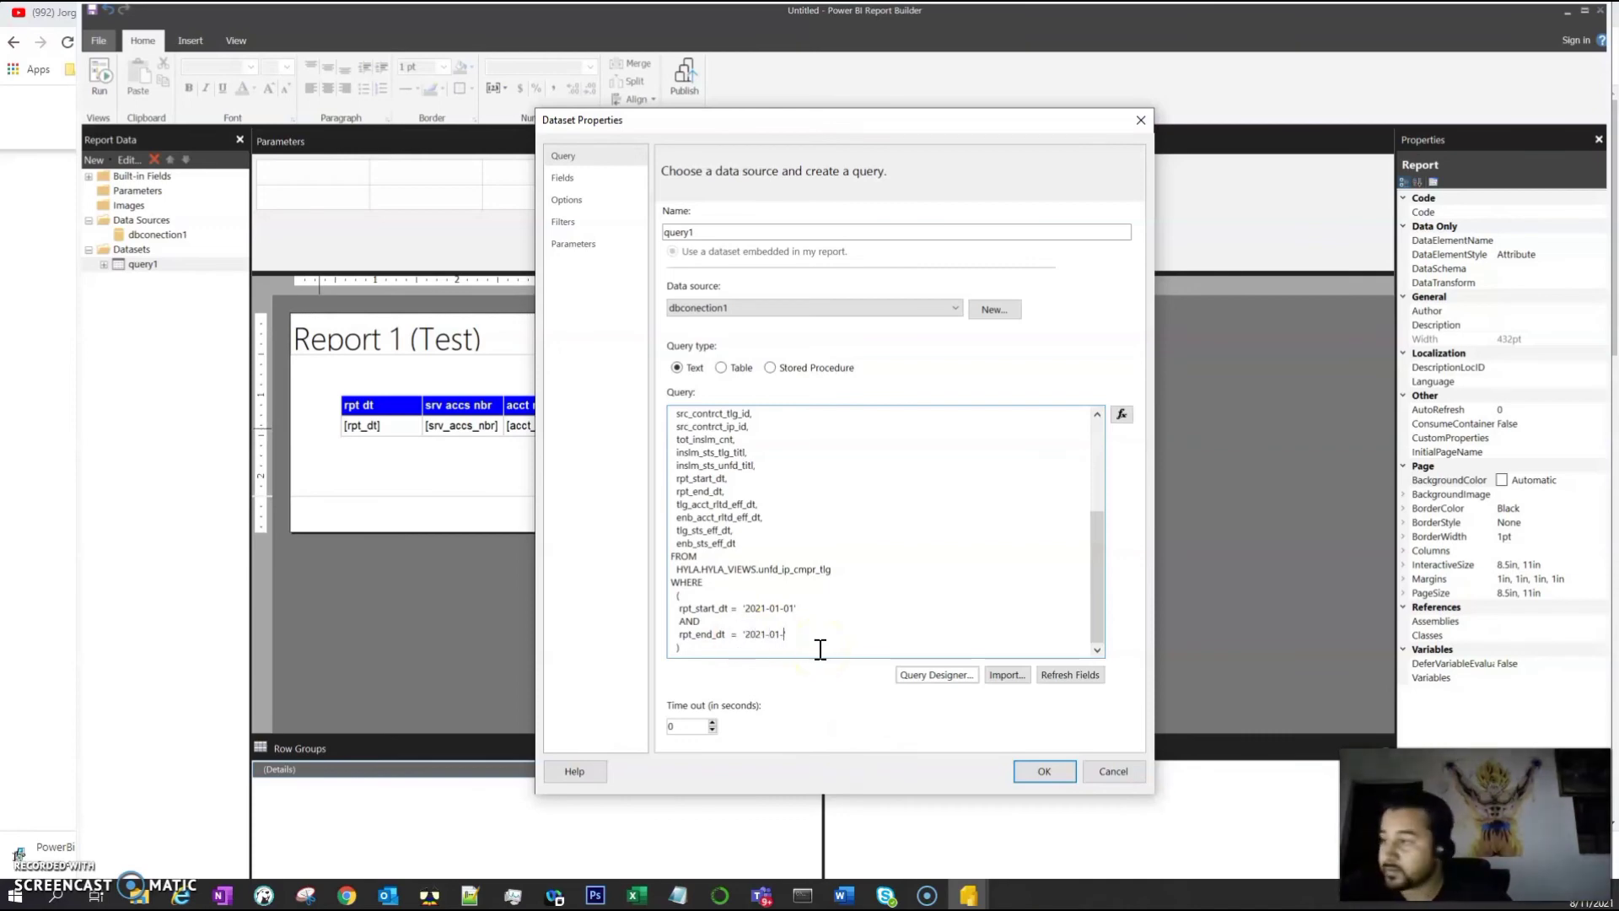
pyautogui.click(716, 674)
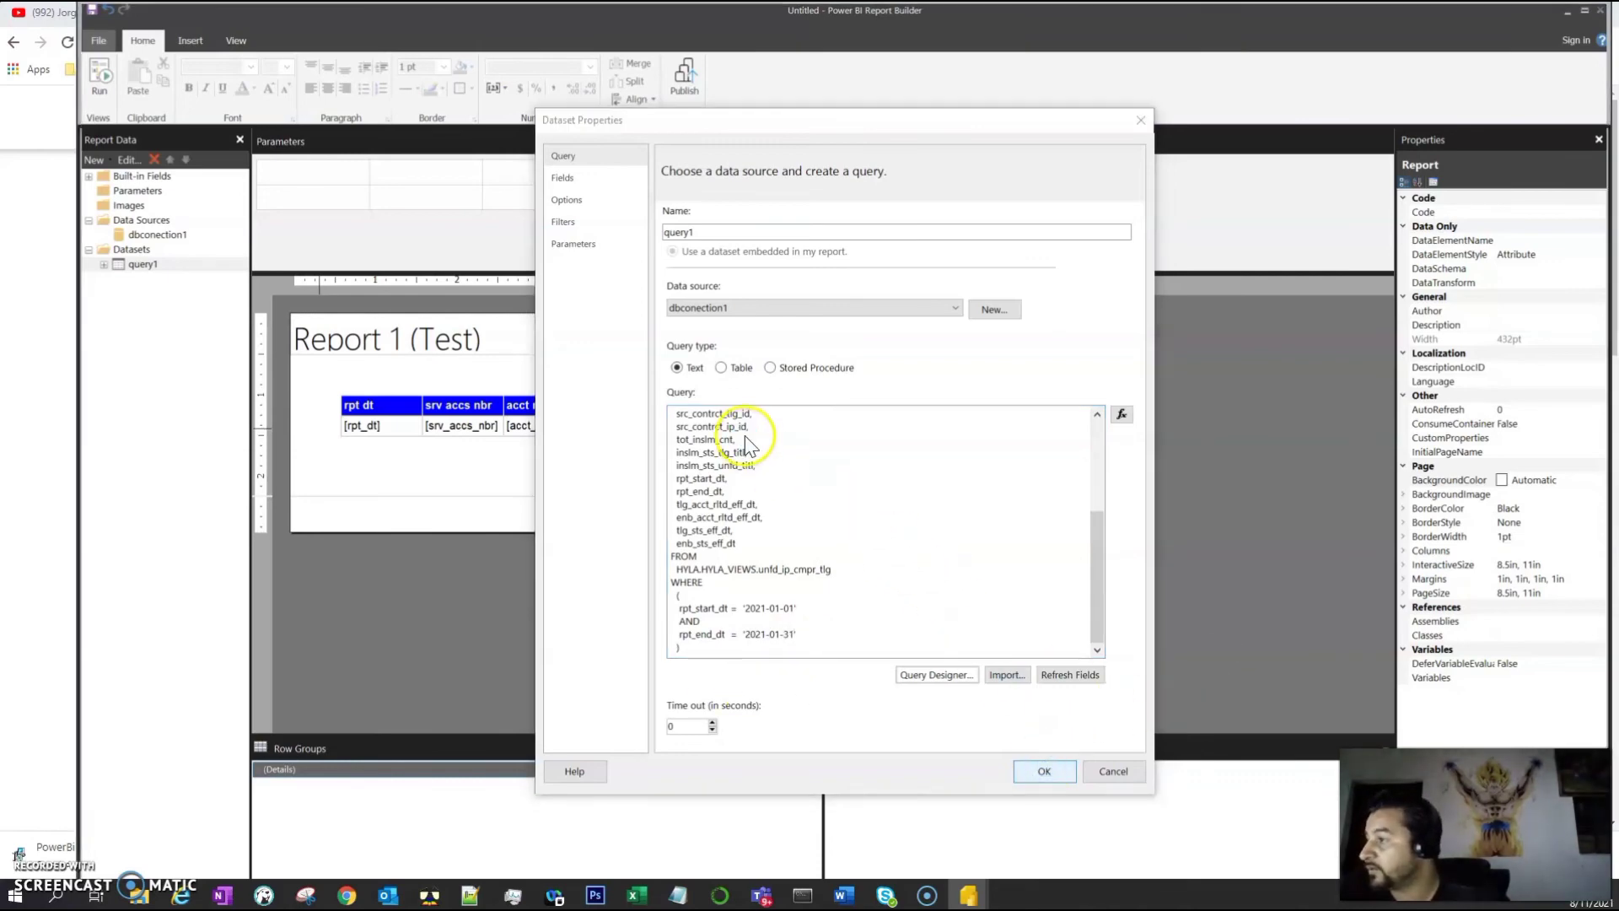
pyautogui.click(101, 84)
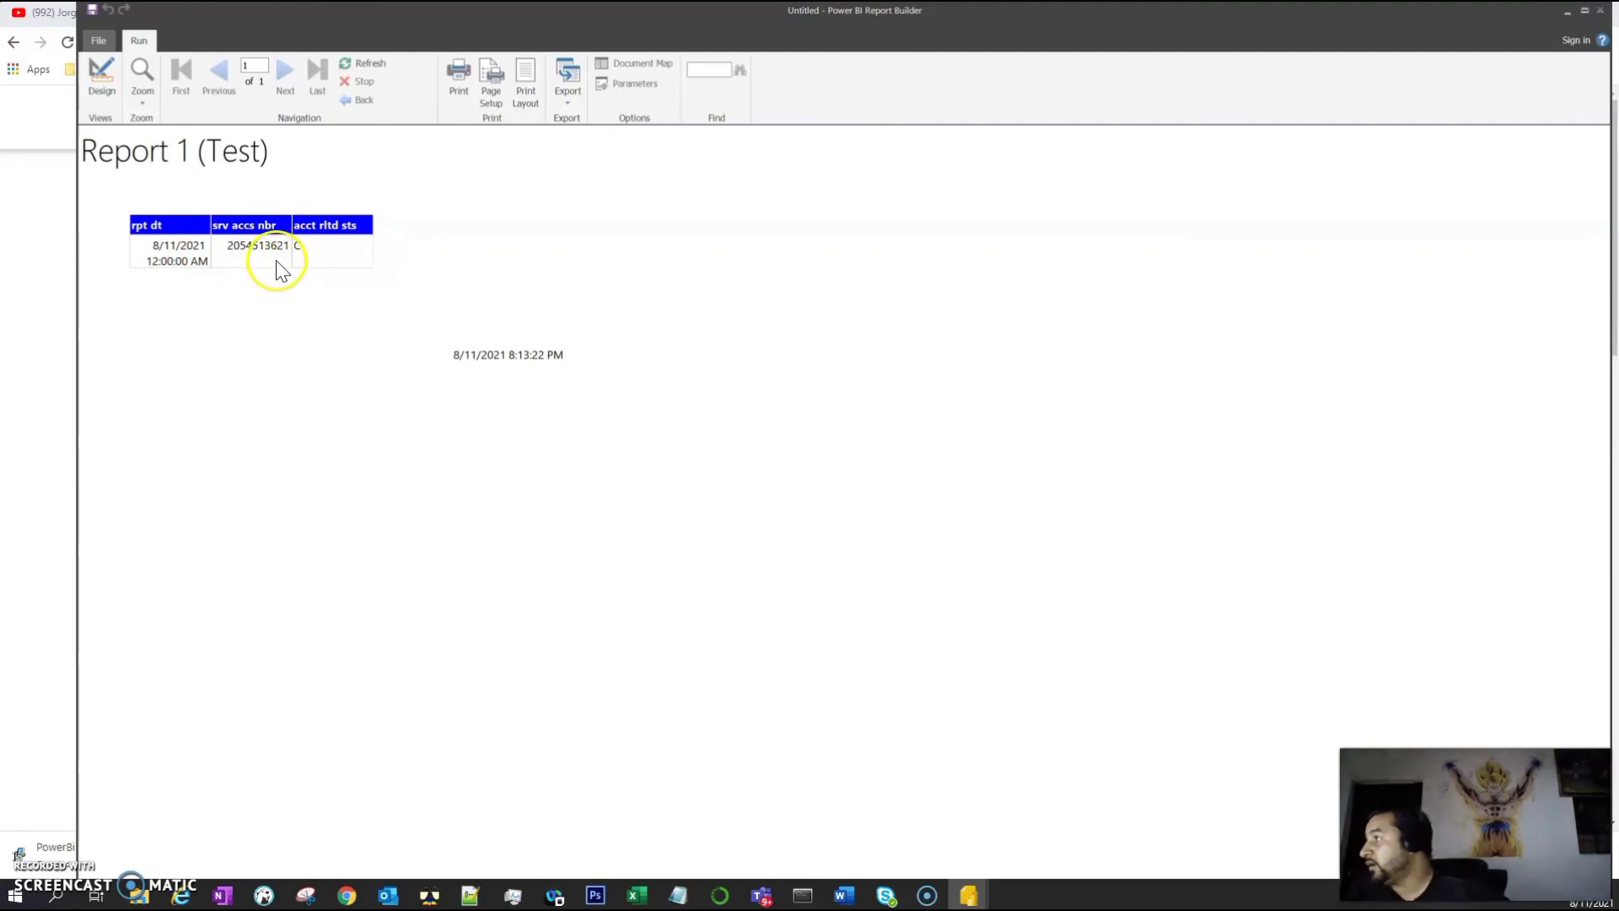
# Change query1's rpt_end_dt condition to '2021-06-30', save the dataset and run the report again
pyautogui.click(102, 85)
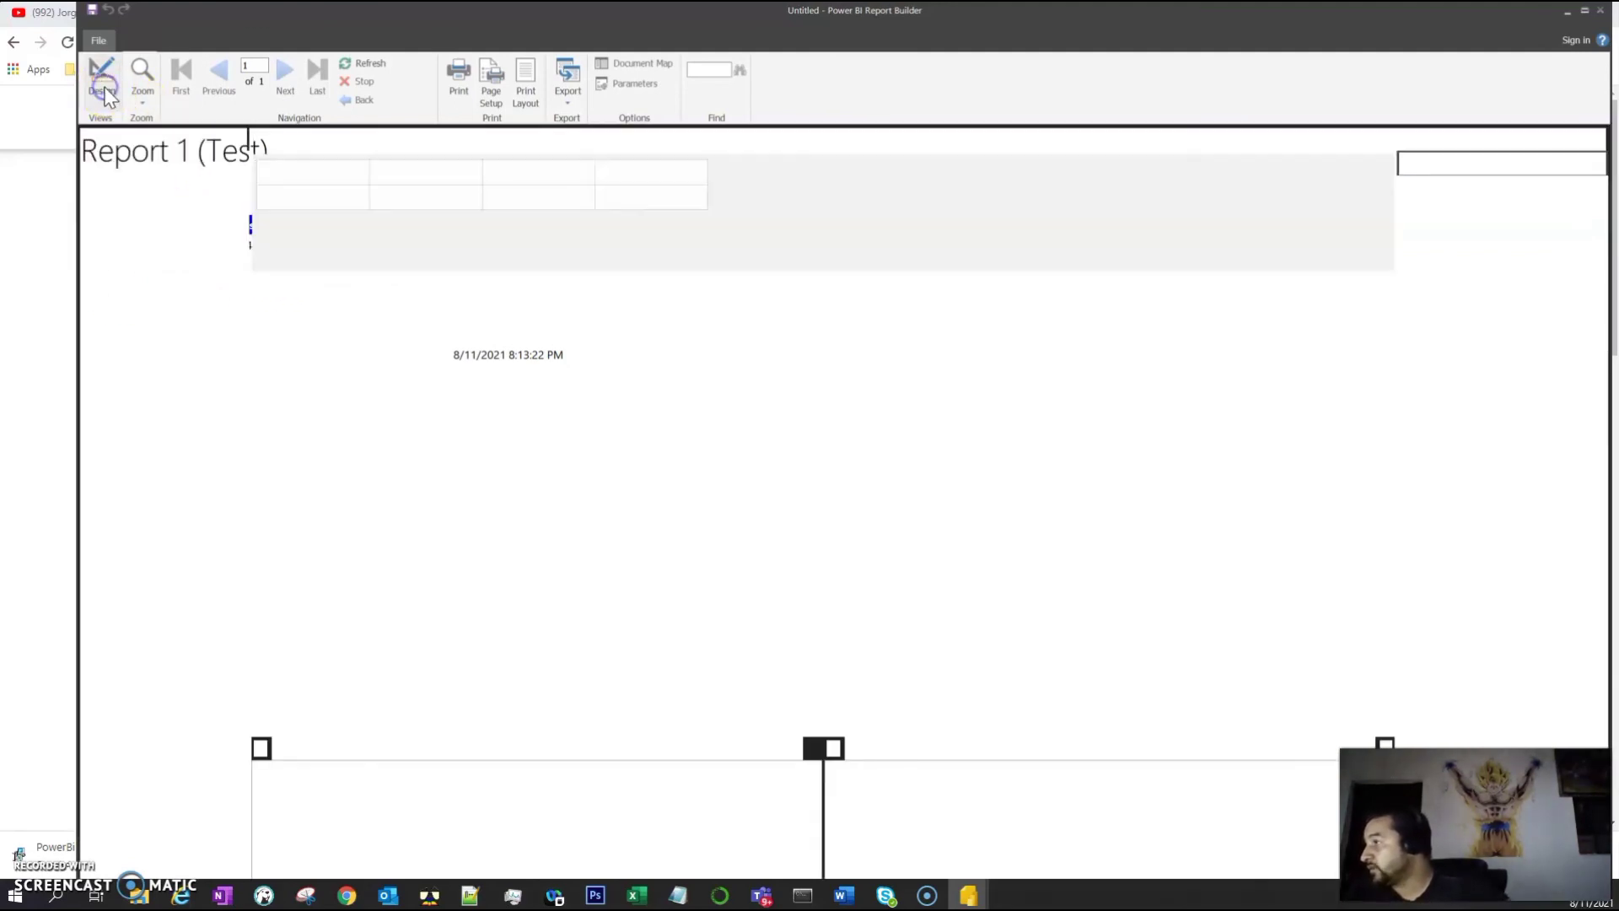
pyautogui.doubleClick(143, 265)
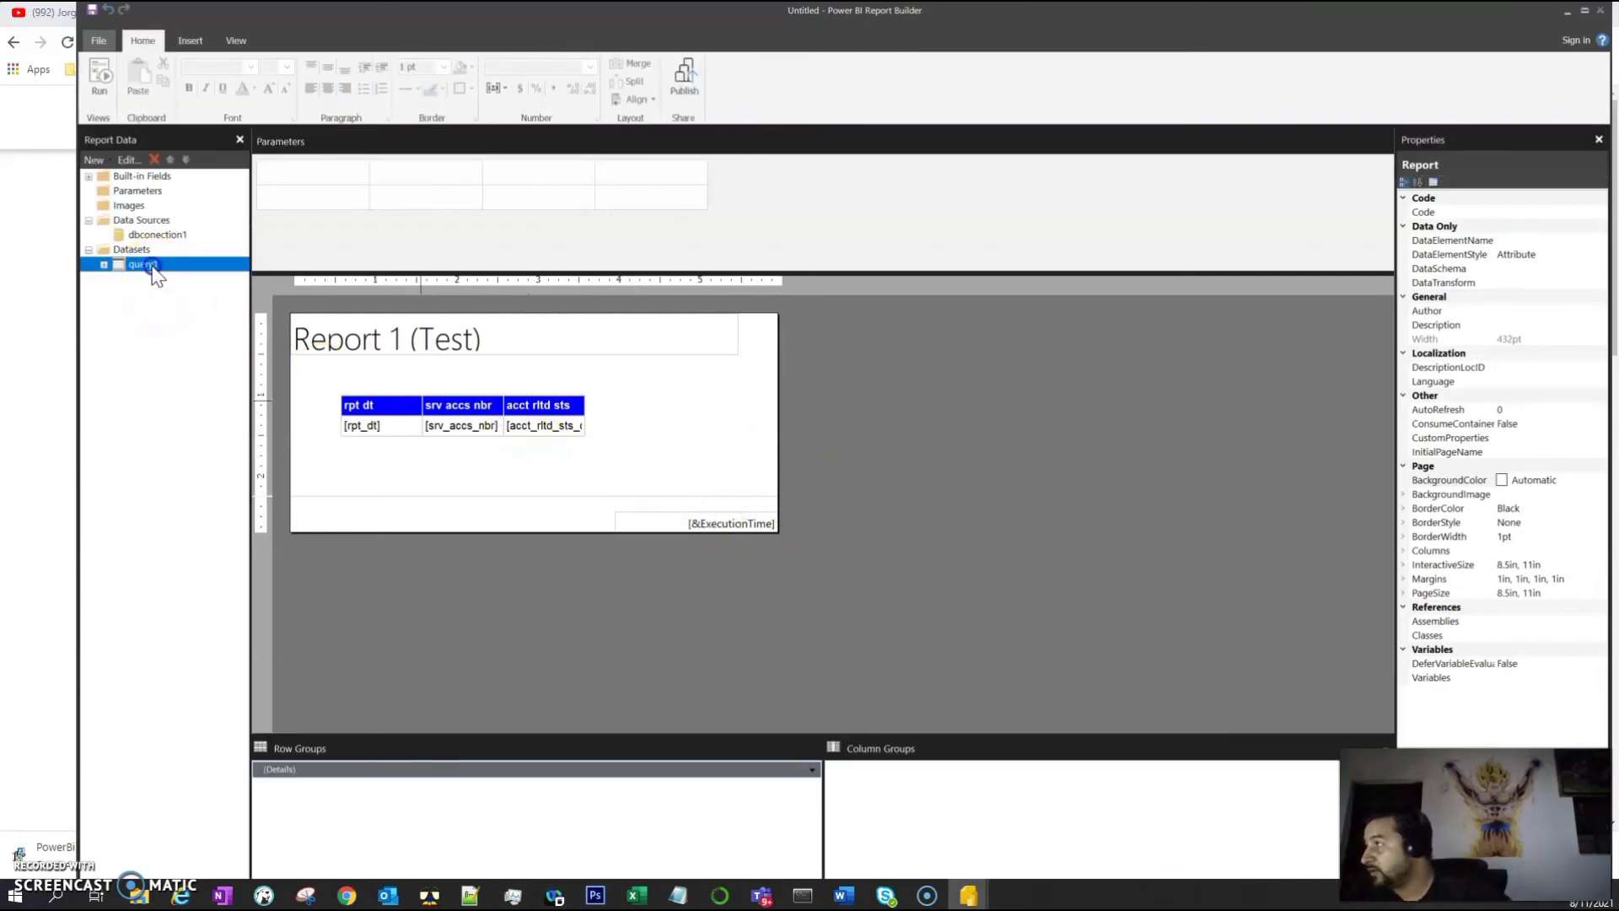
pyautogui.scroll(-5, 753, 618)
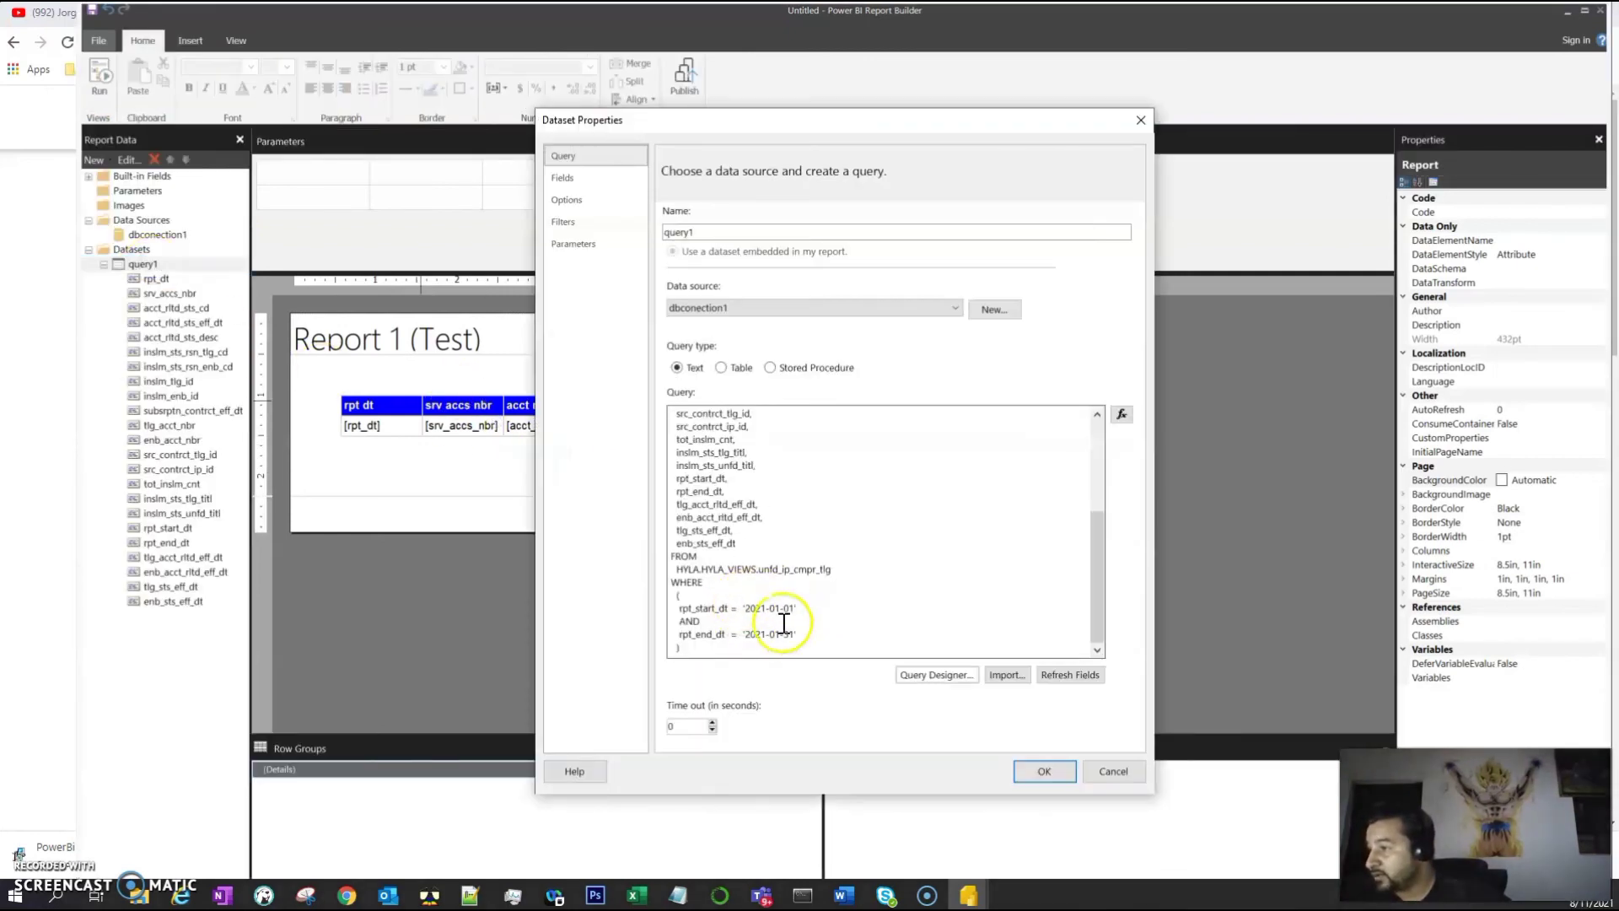
pyautogui.click(780, 632)
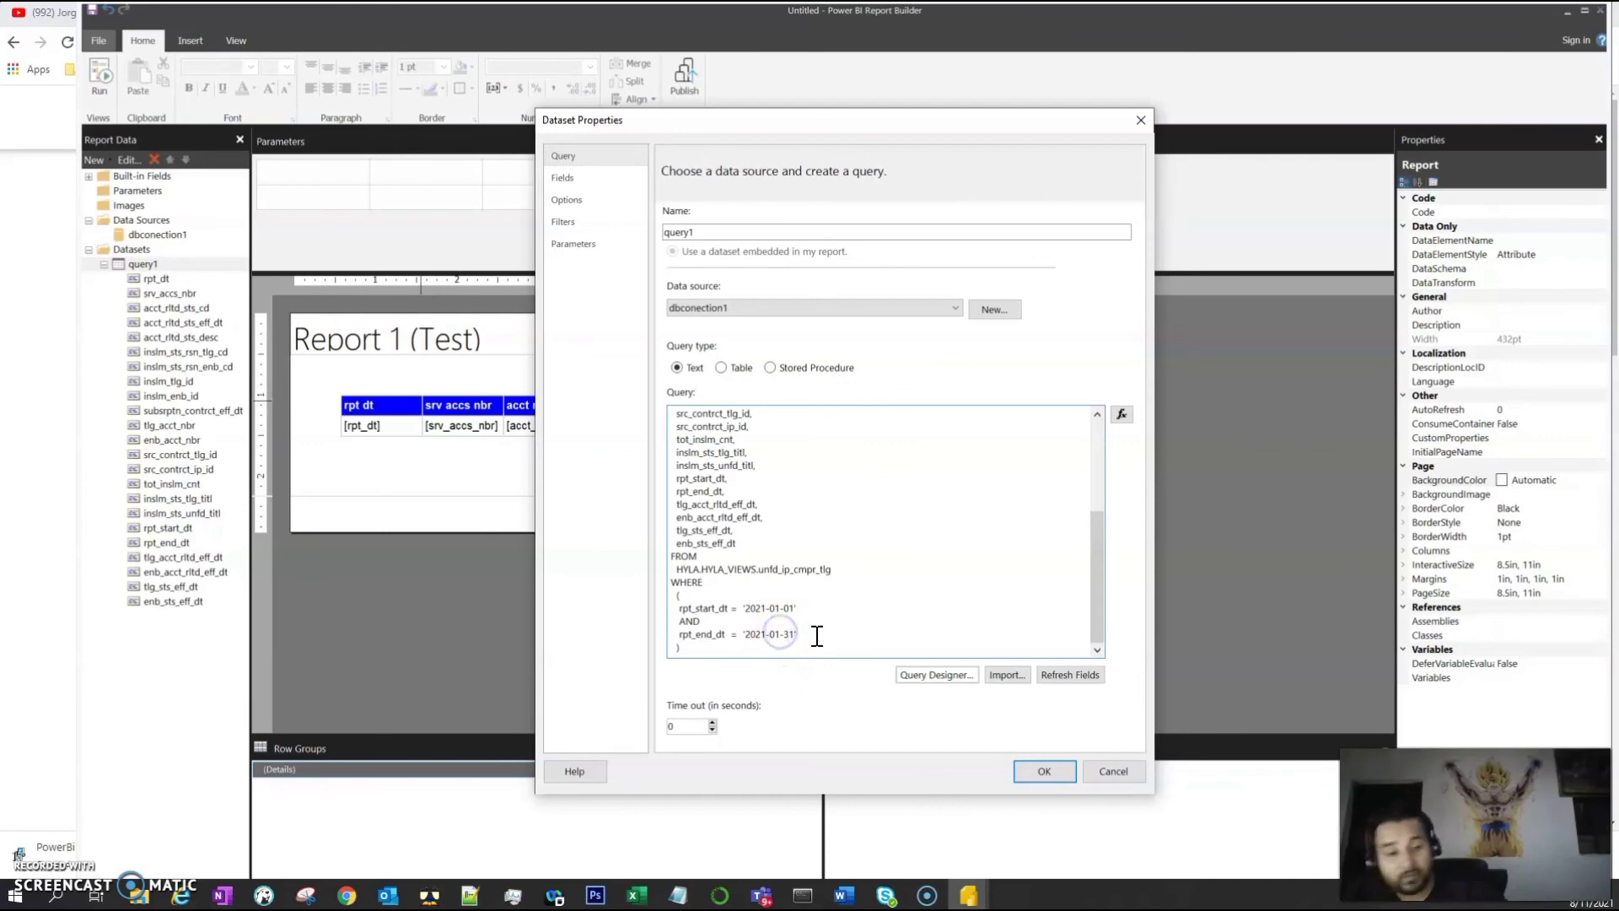
pyautogui.press('BackSpace')
pyautogui.write('6')
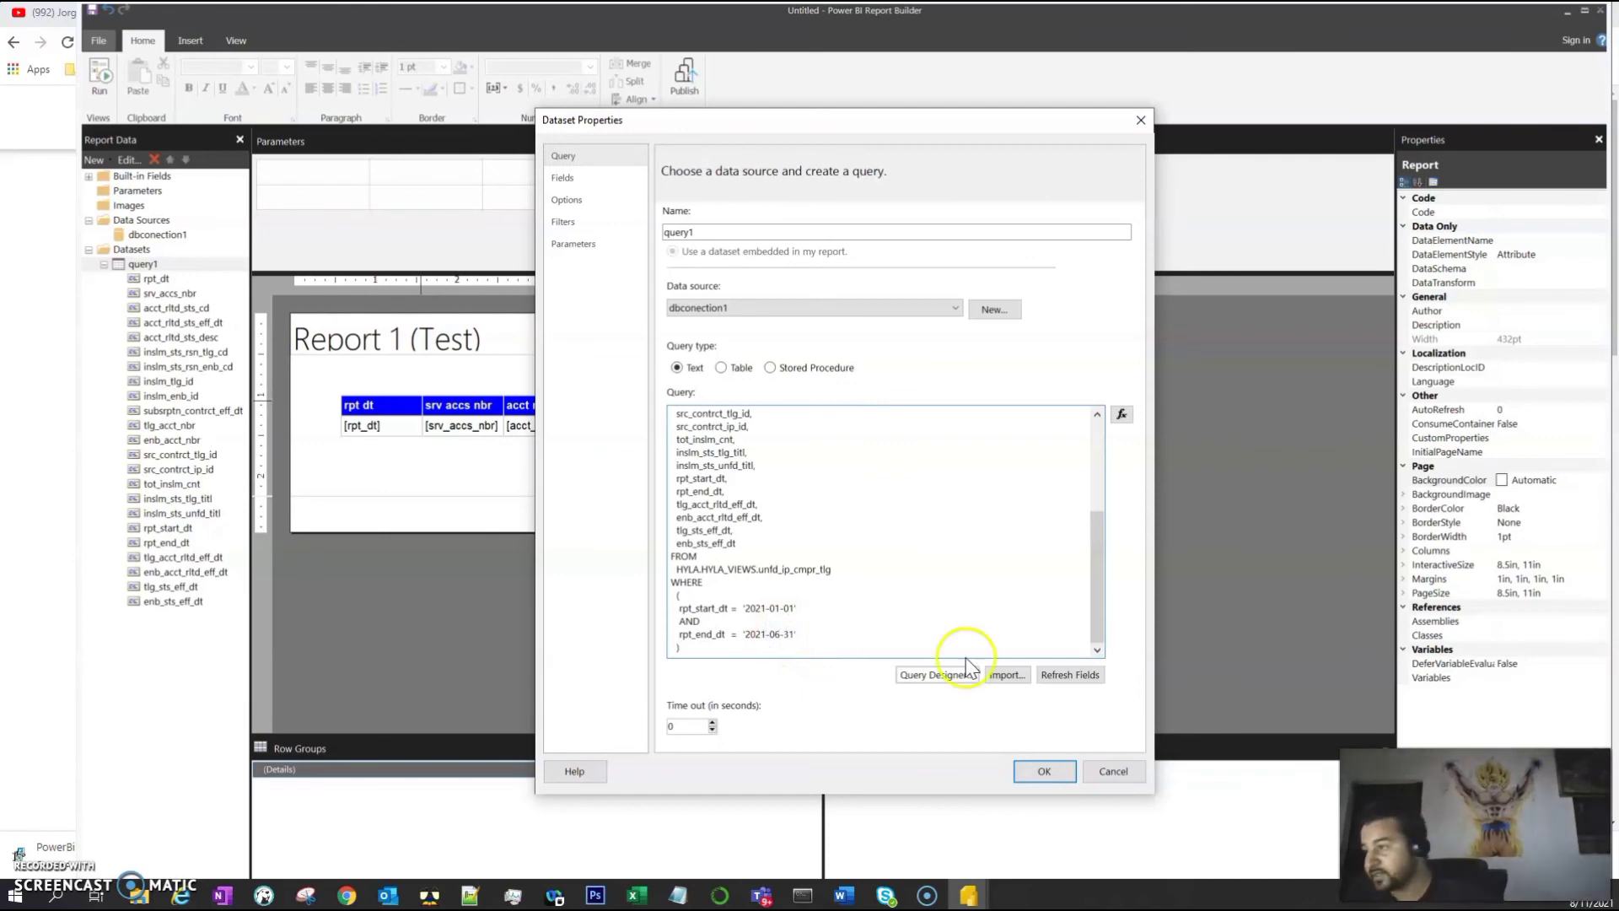
pyautogui.click(1044, 772)
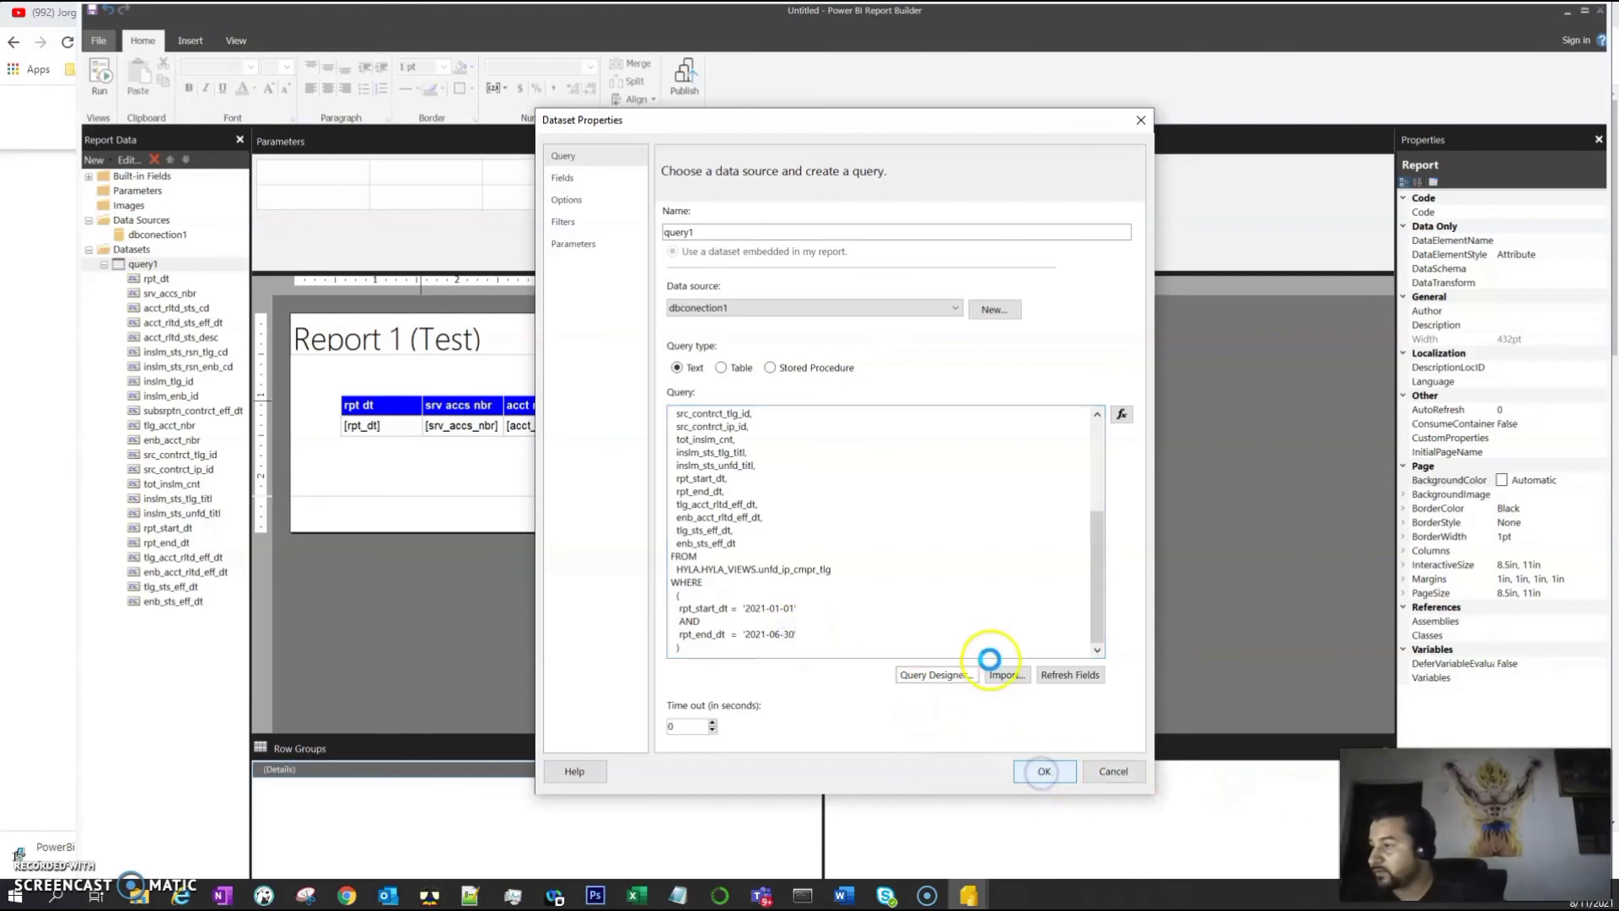
pyautogui.click(100, 76)
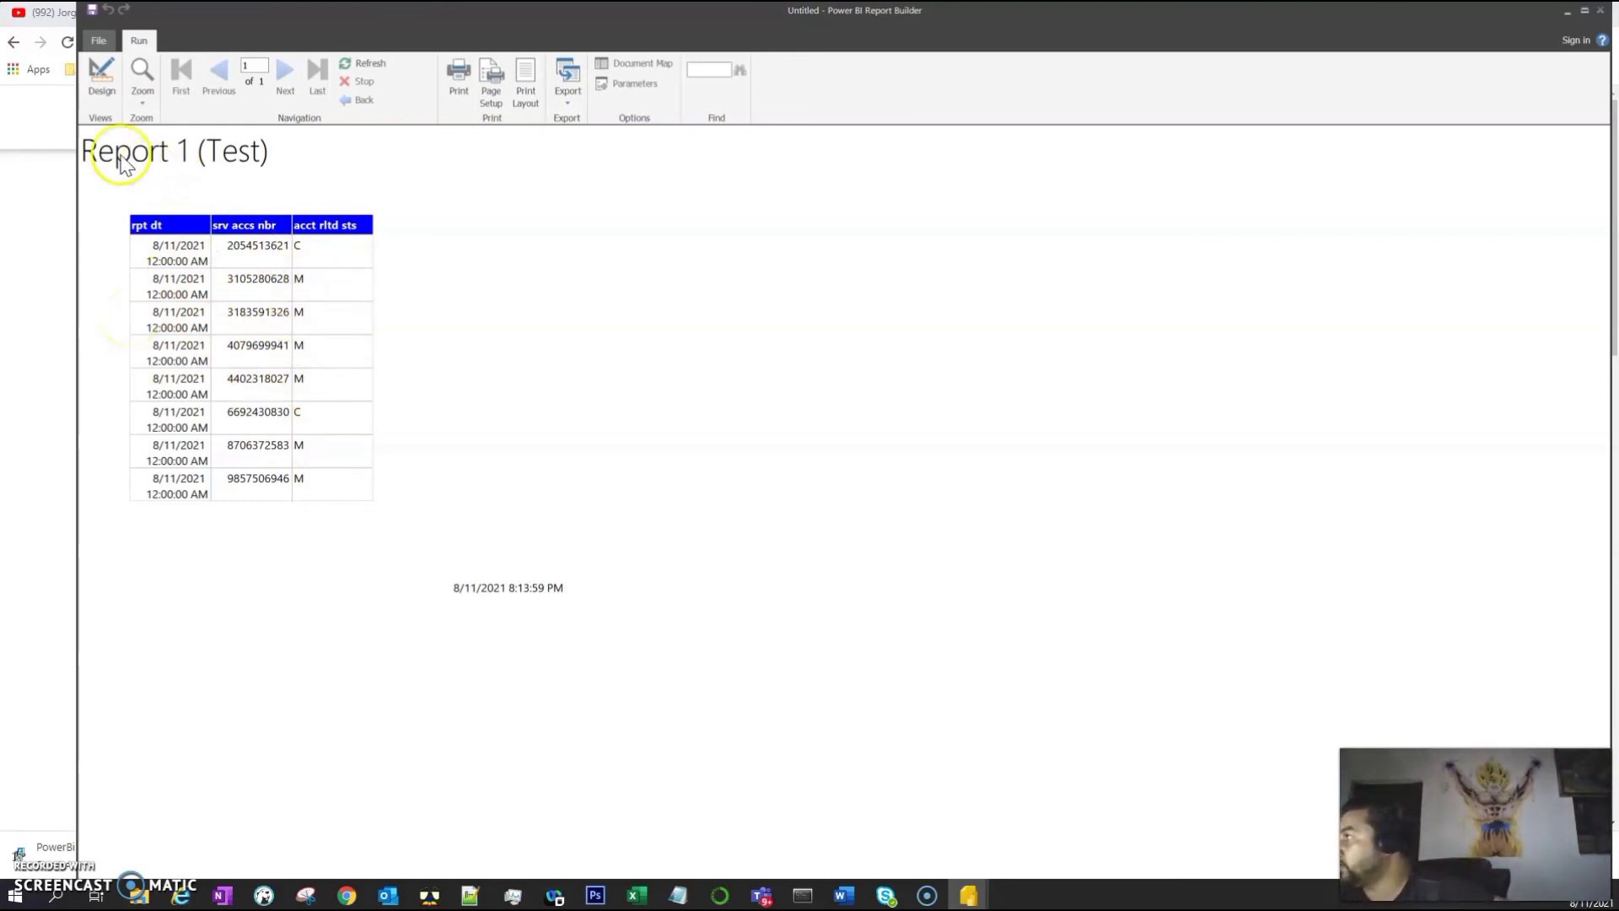
# Widen the table's three columns in the report design, making rpt dt the widest, and preview the report
pyautogui.click(120, 91)
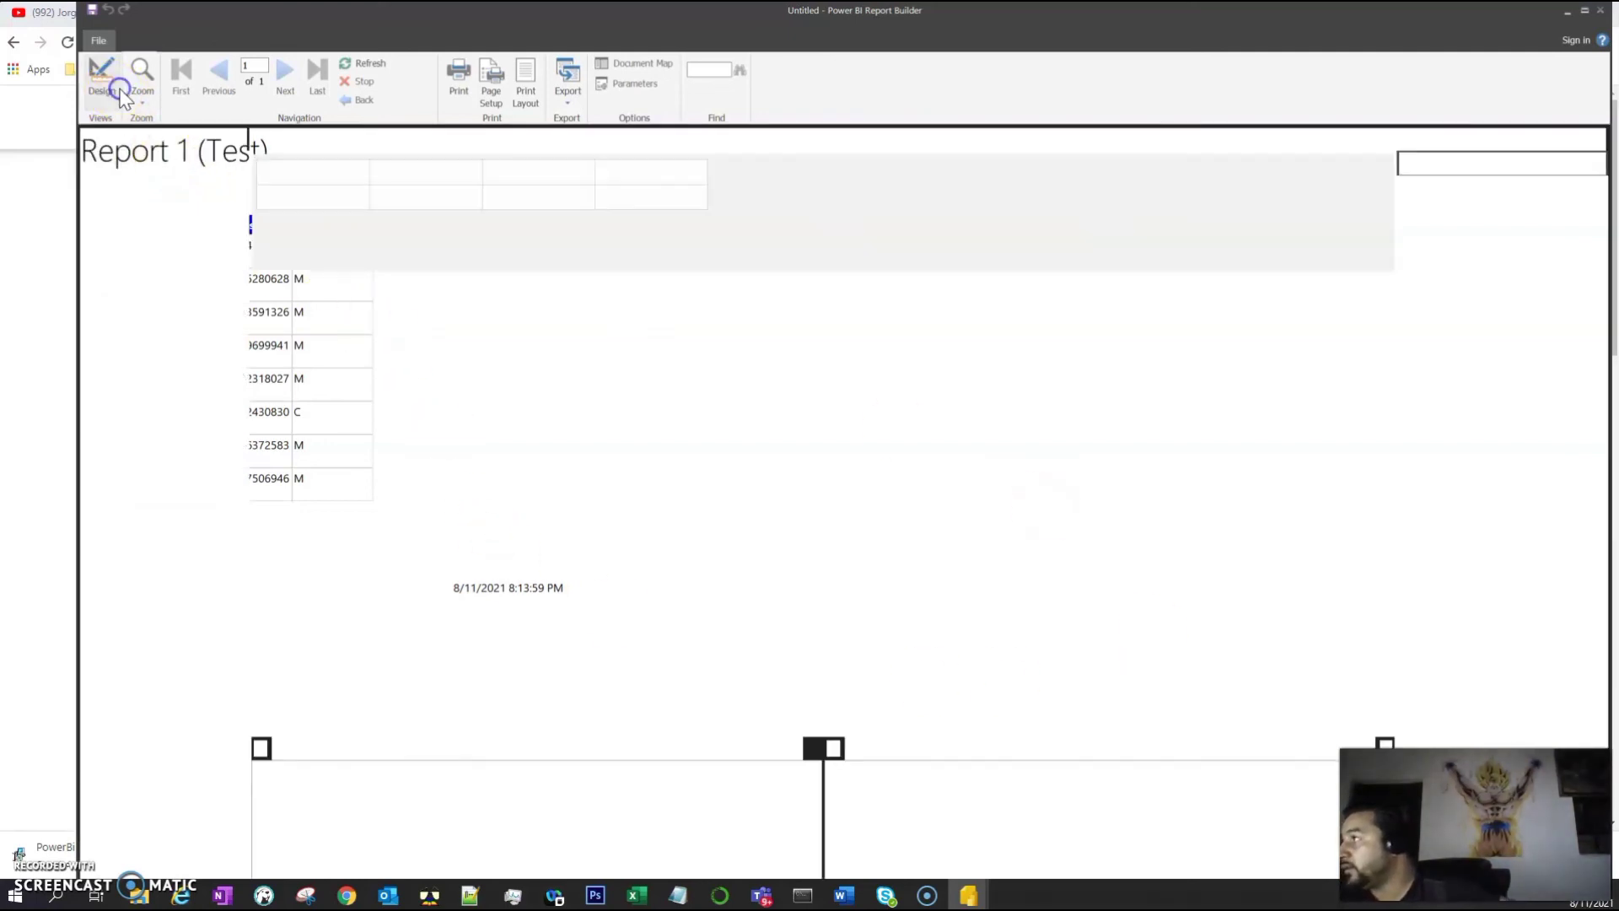
pyautogui.click(417, 403)
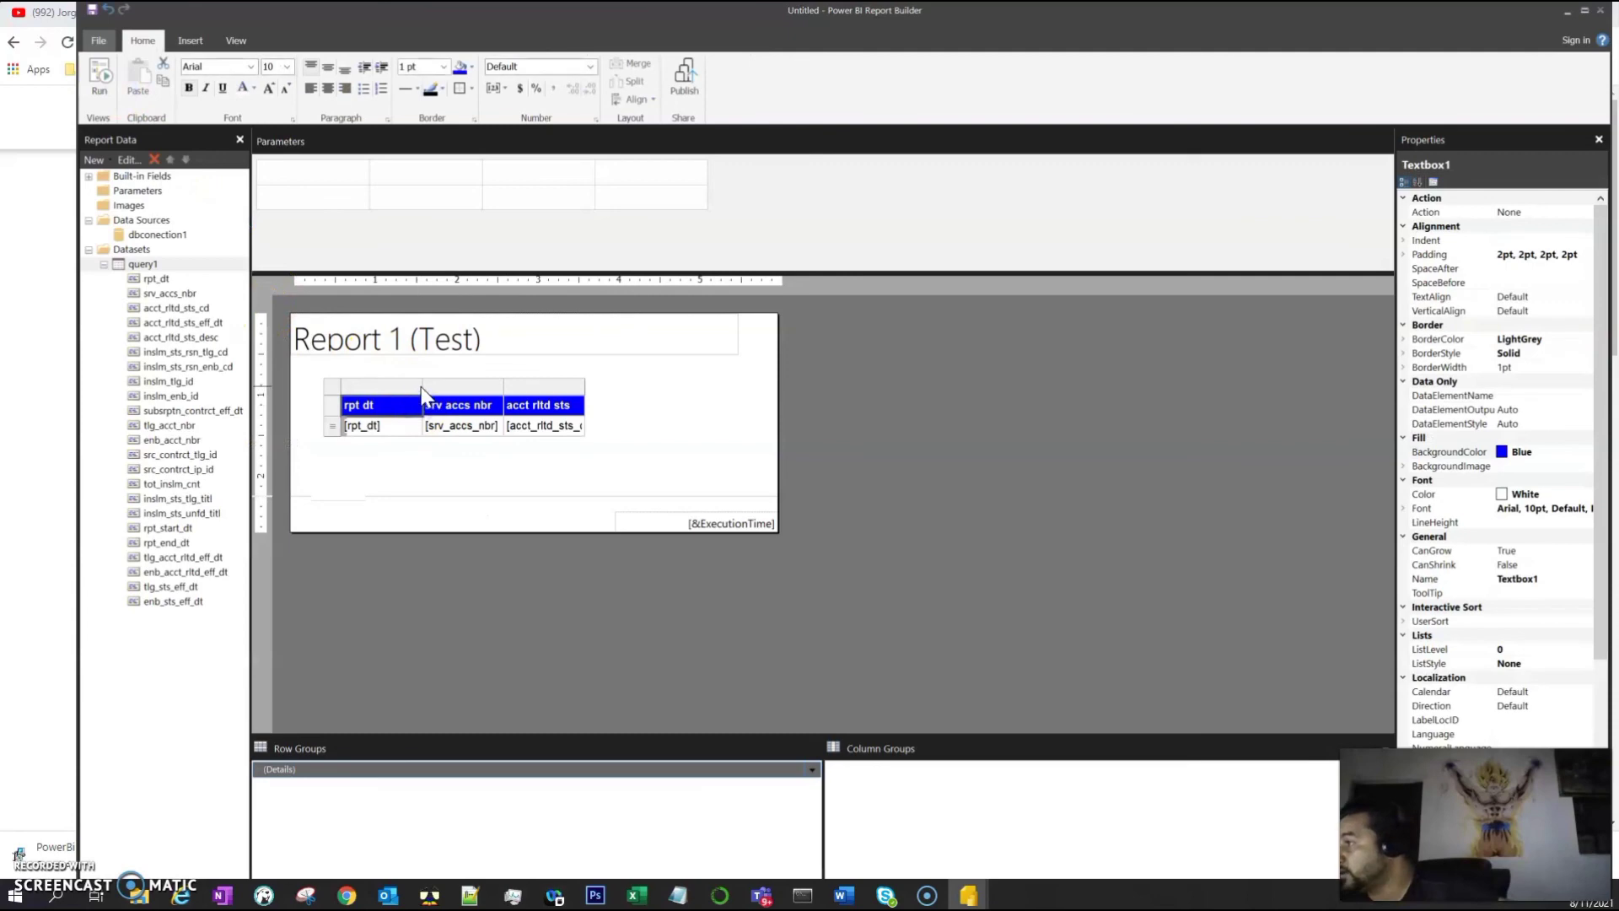
pyautogui.moveTo(422, 393); pyautogui.dragTo(721, 388)
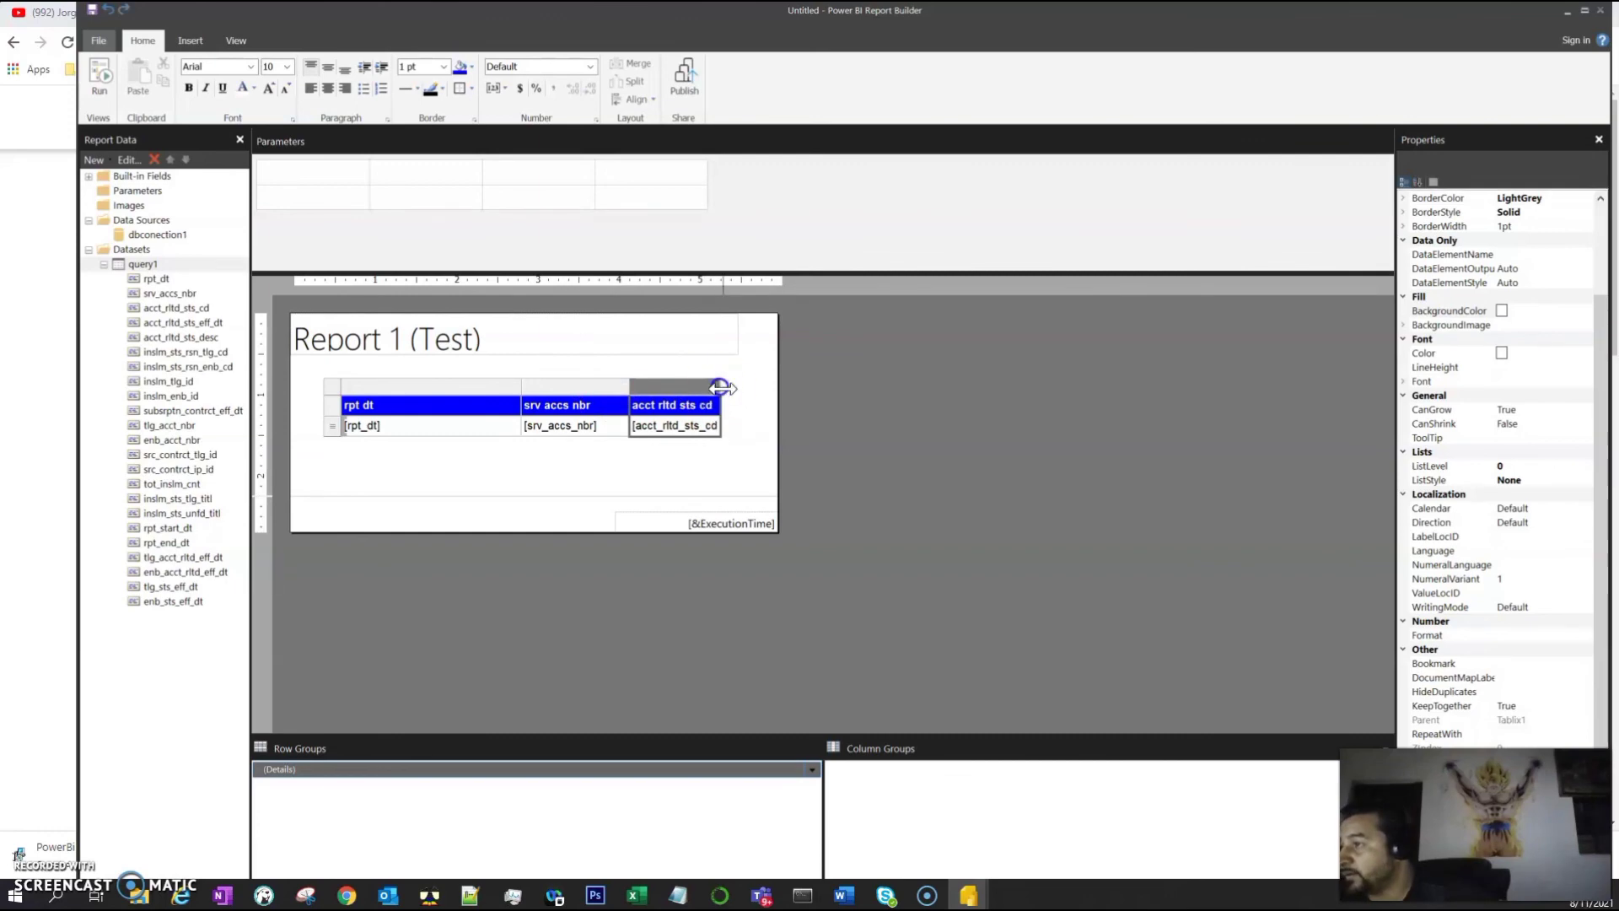
pyautogui.click(100, 84)
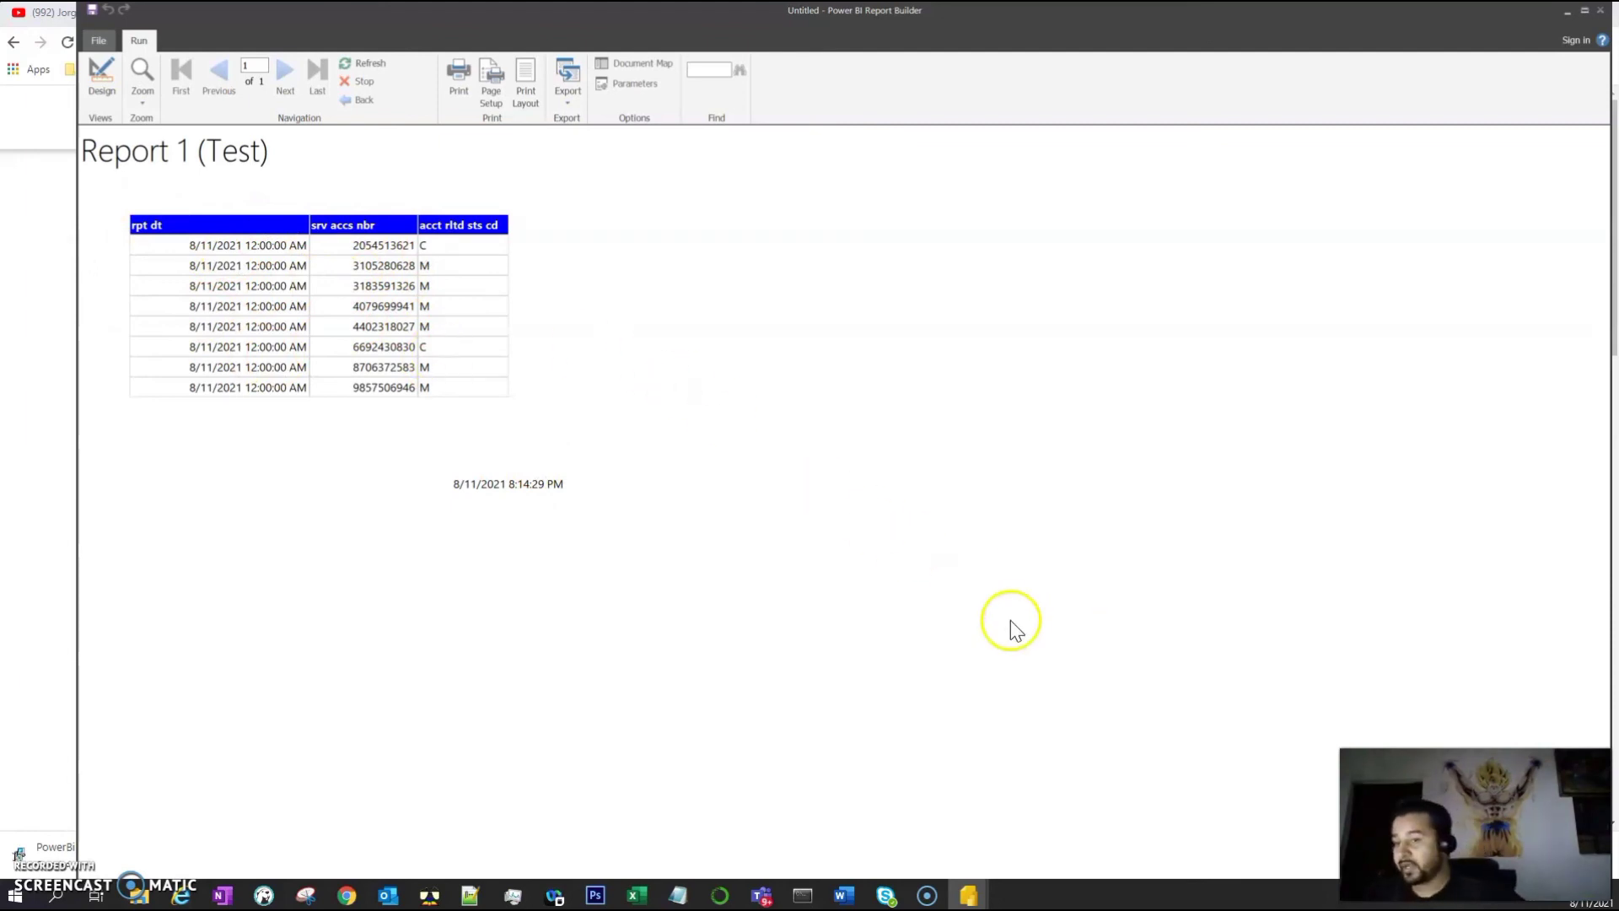
pyautogui.moveTo(929, 895)
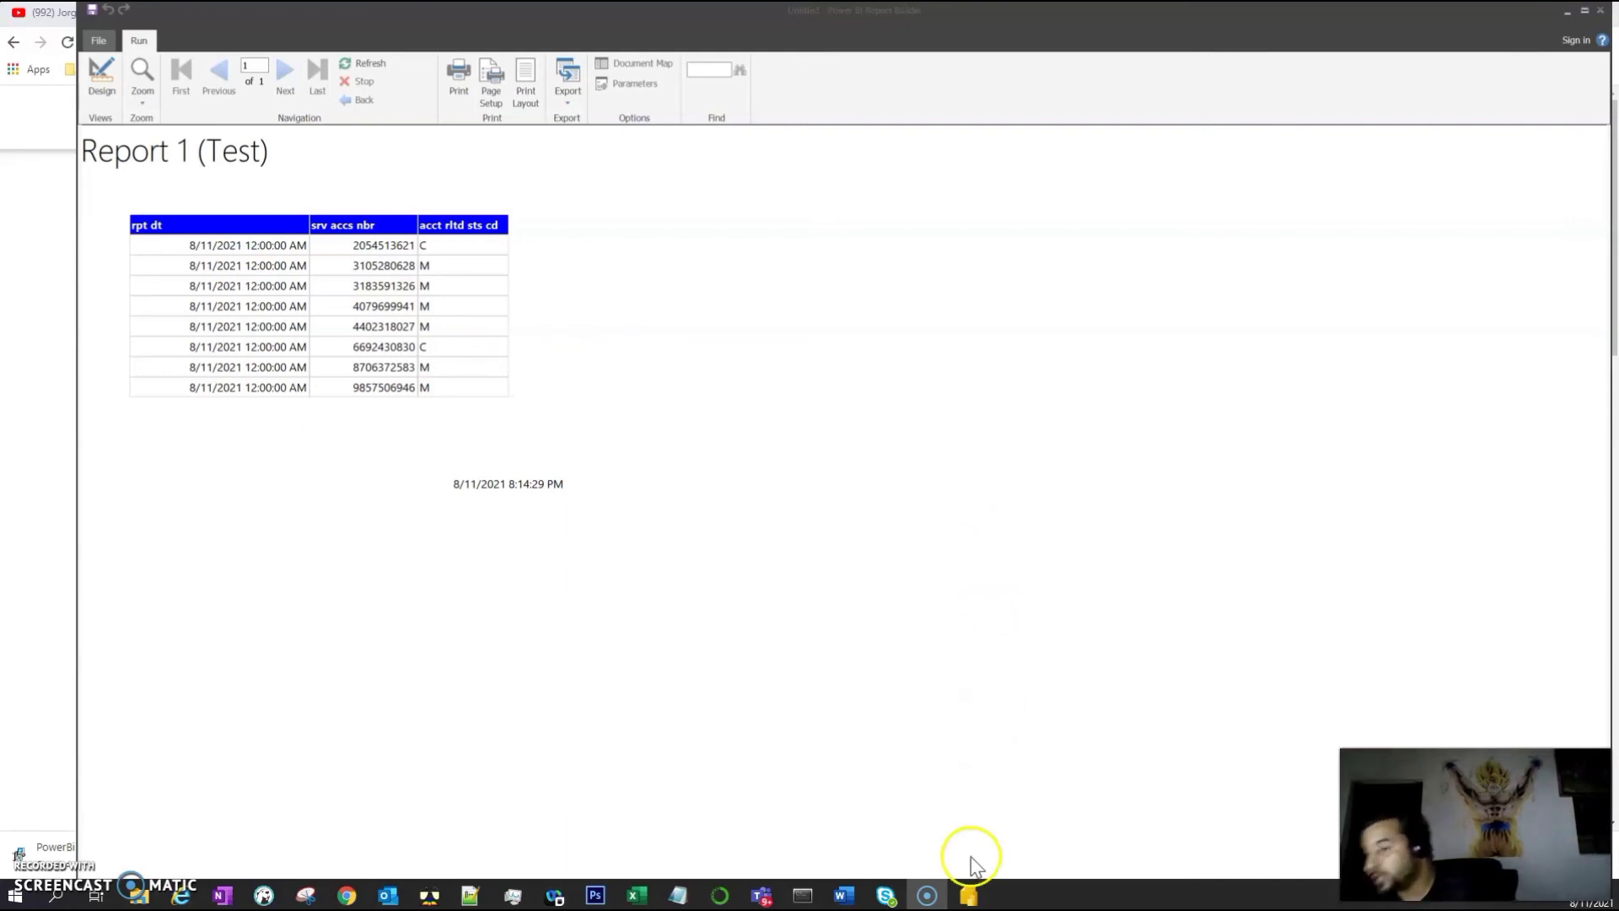
pyautogui.click(946, 892)
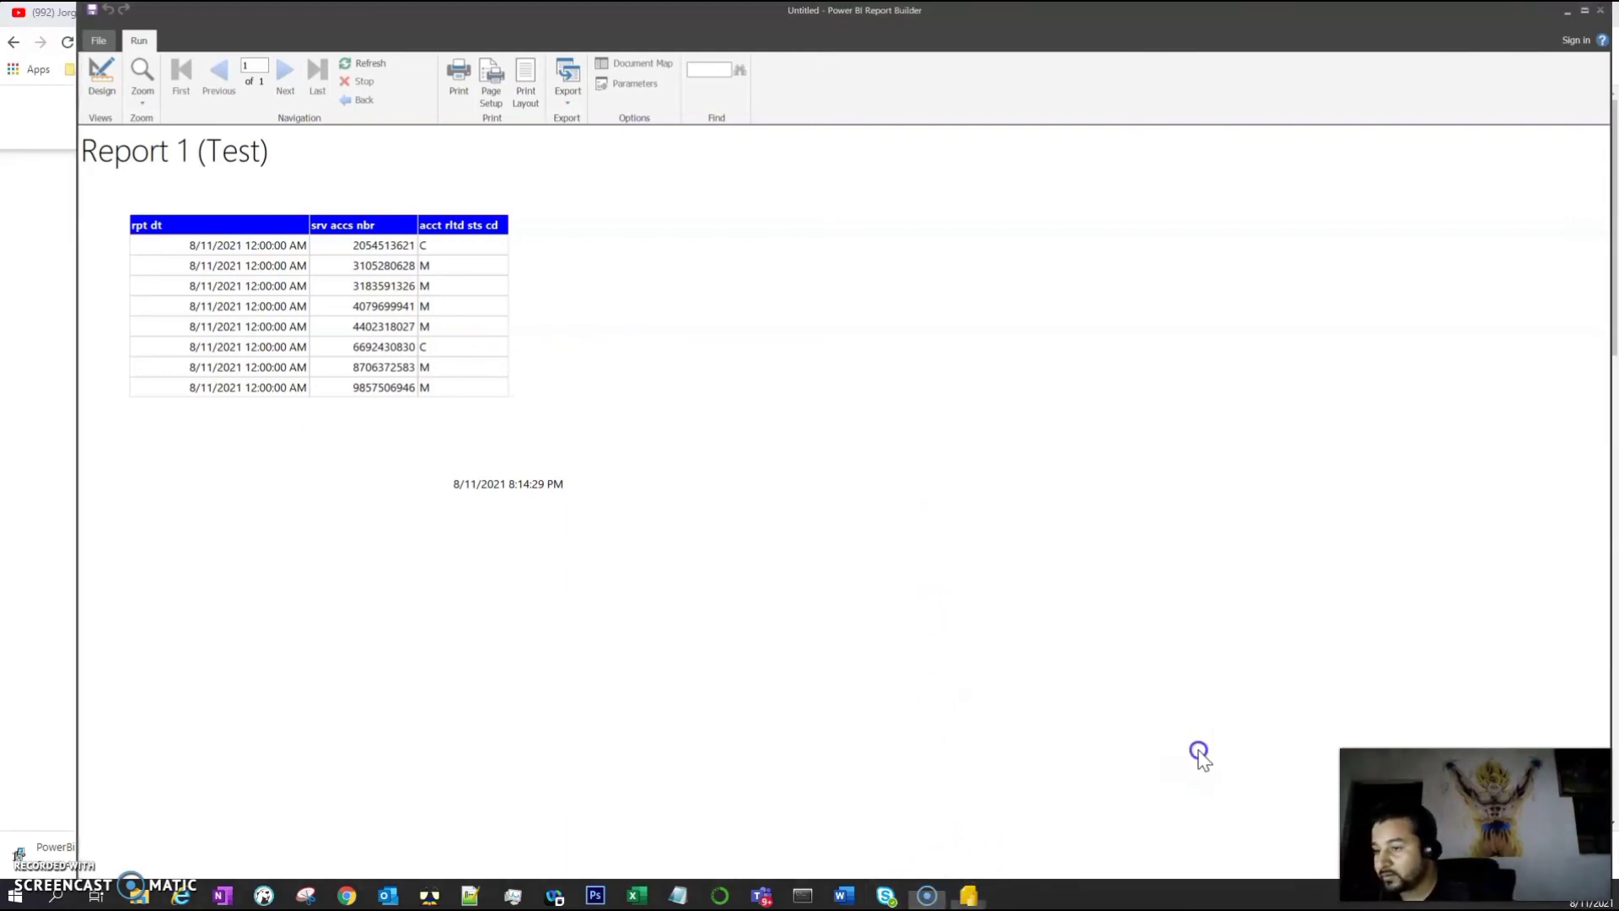